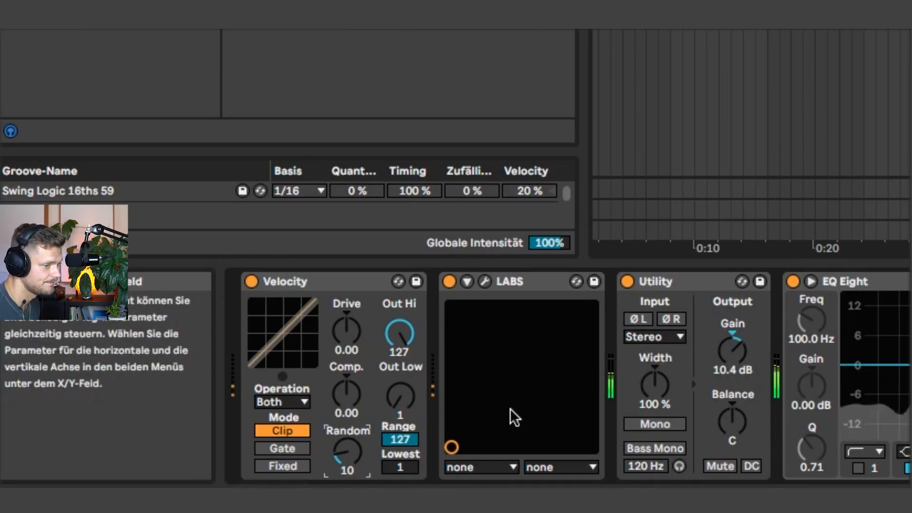
# Enable EQ Eight's low-cut band 1 at about 87.1 Hz and set band 2 to -3.60 dB at 220 Hz with Q 1.01.
pyautogui.click(858, 468)
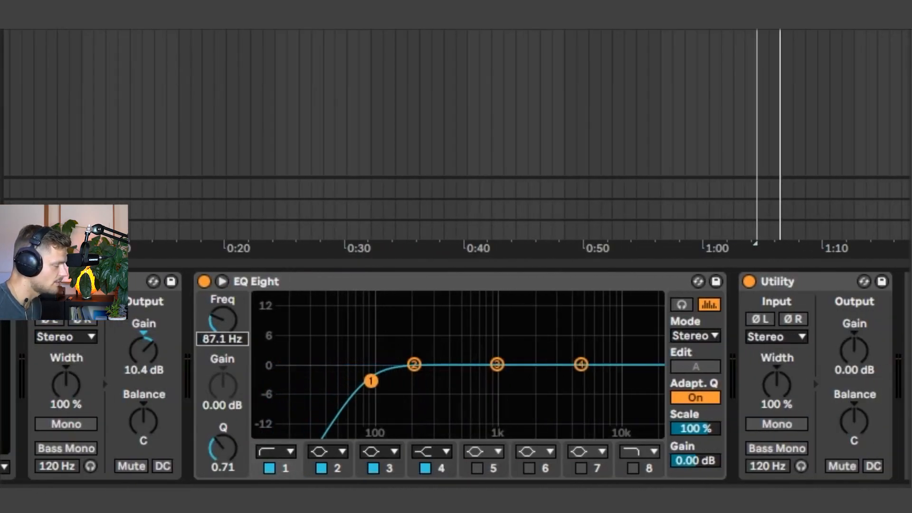
pyautogui.moveTo(414, 364); pyautogui.dragTo(419, 380)
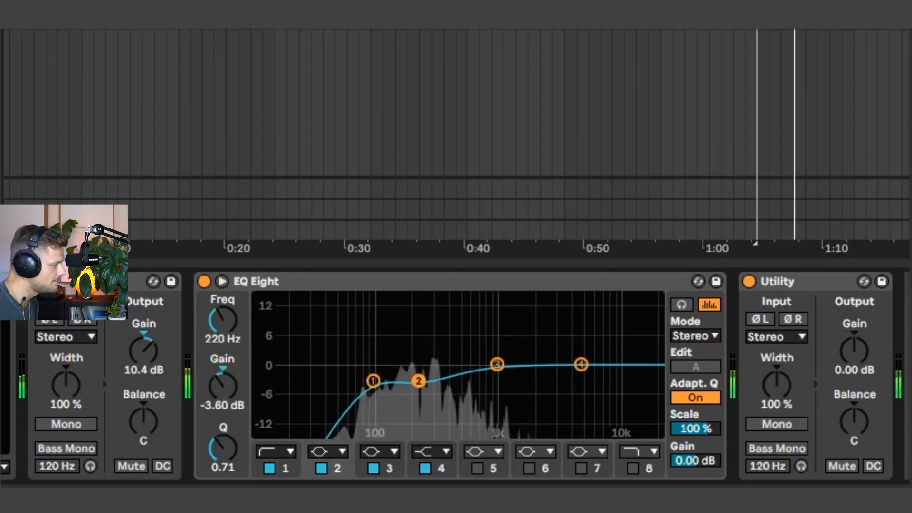
pyautogui.moveTo(218, 448); pyautogui.dragTo(218, 440)
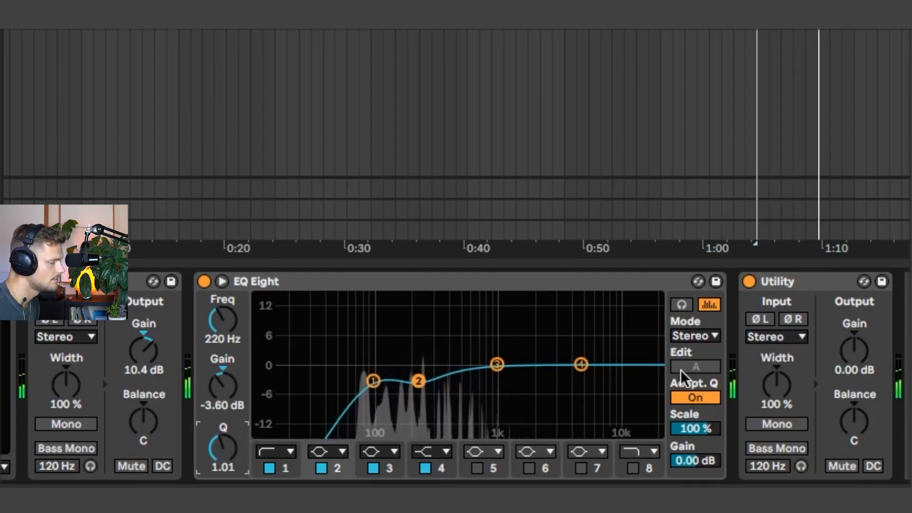
# Boost EQ Eight's high-shelf band 4 by 5.58 dB at 1.14 kHz and deepen band 2's cut with a Q of 1.40.
pyautogui.moveTo(581, 364); pyautogui.dragTo(504, 340)
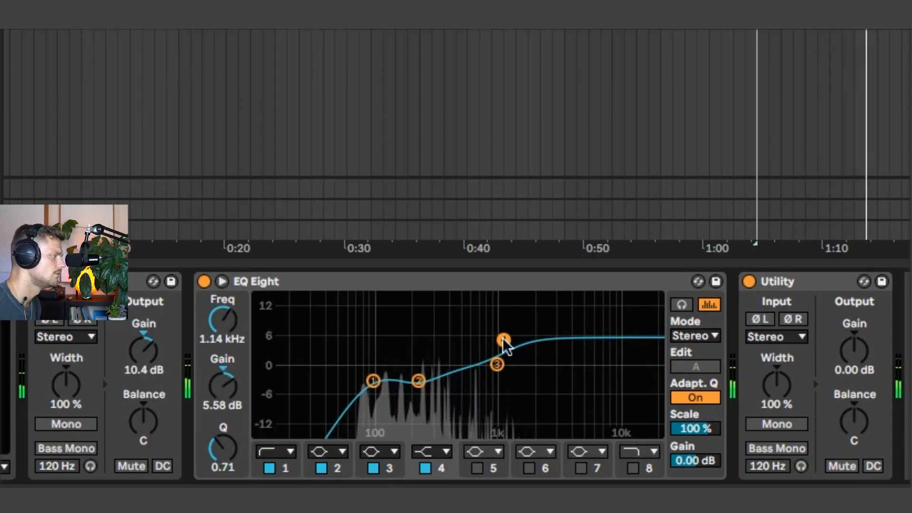
pyautogui.click(420, 382)
pyautogui.moveTo(229, 444); pyautogui.dragTo(230, 430)
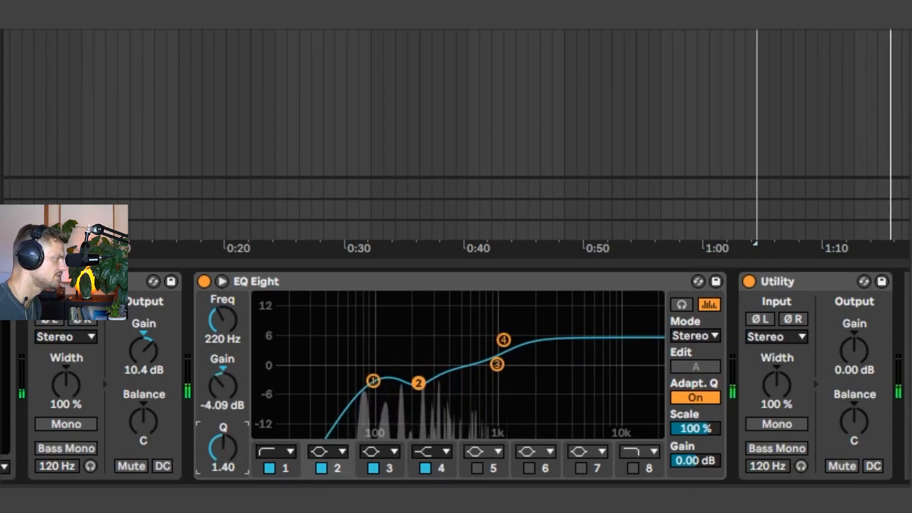
pyautogui.moveTo(418, 382); pyautogui.dragTo(416, 387)
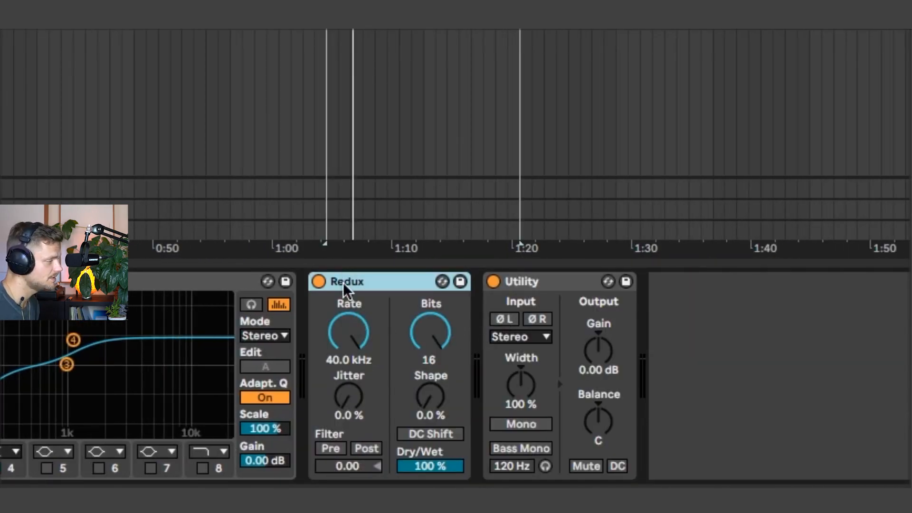
# Try adding Decimort 2 between Redux and Utility, and delete it again.
pyautogui.moveTo(351, 325); pyautogui.dragTo(352, 371)
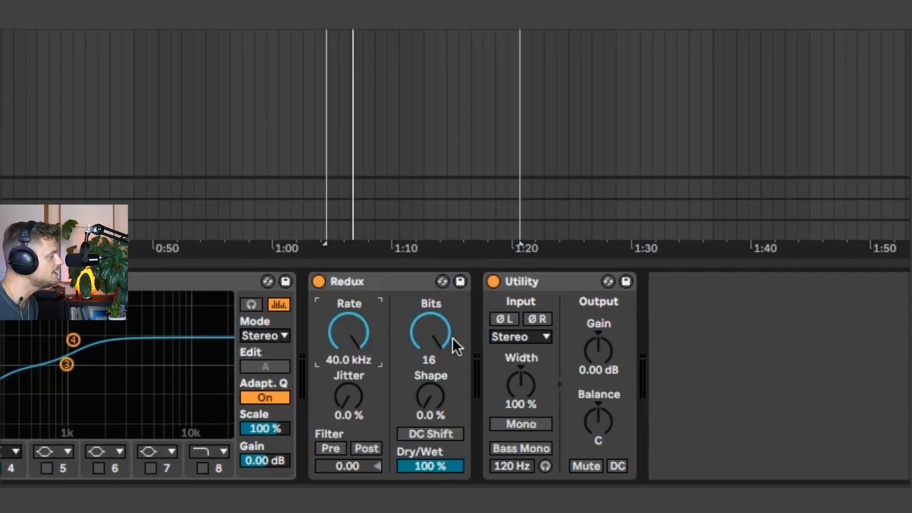
pyautogui.click(380, 282)
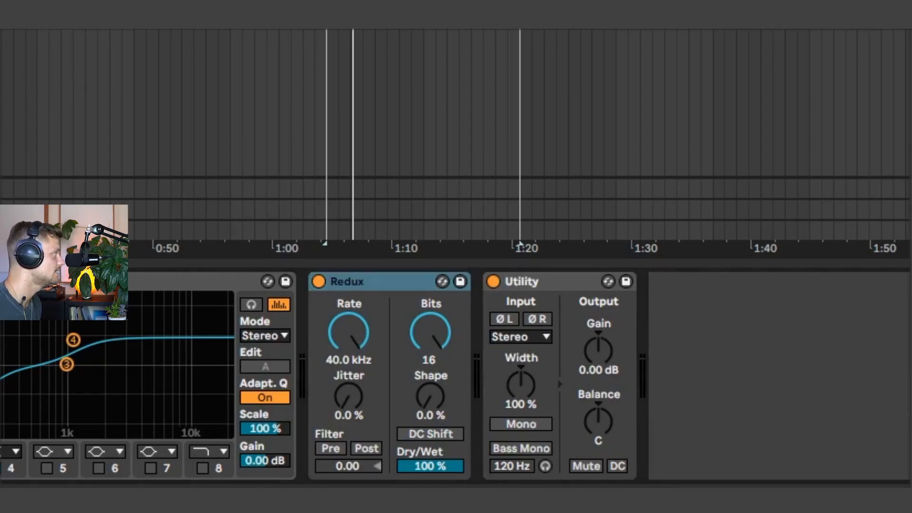
pyautogui.moveTo(625, 362); pyautogui.dragTo(480, 357)
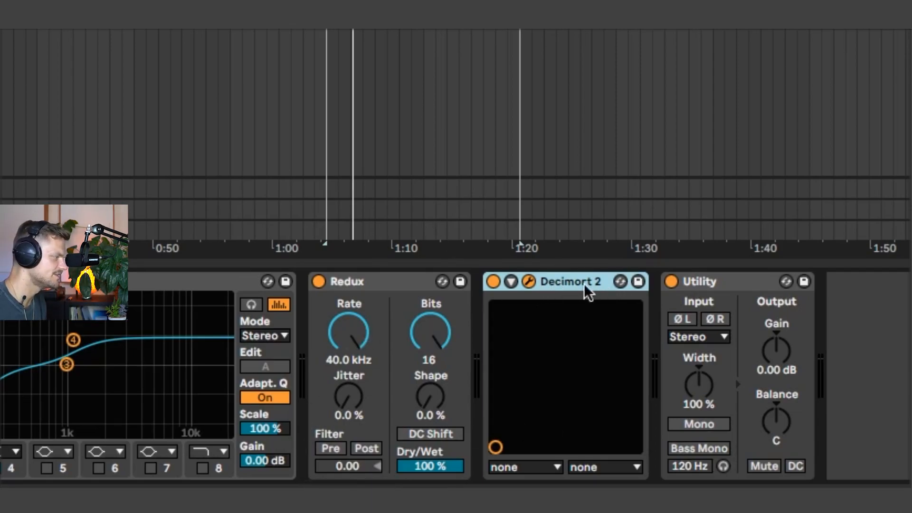
pyautogui.press('Delete')
pyautogui.click(433, 281)
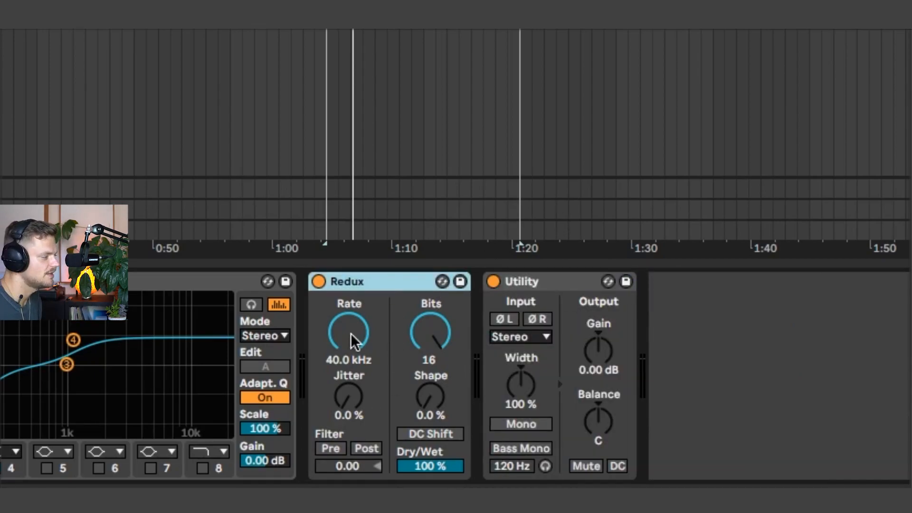
# Reduce Redux's bit depth to 12 while auditioning the loop.
pyautogui.click(418, 341)
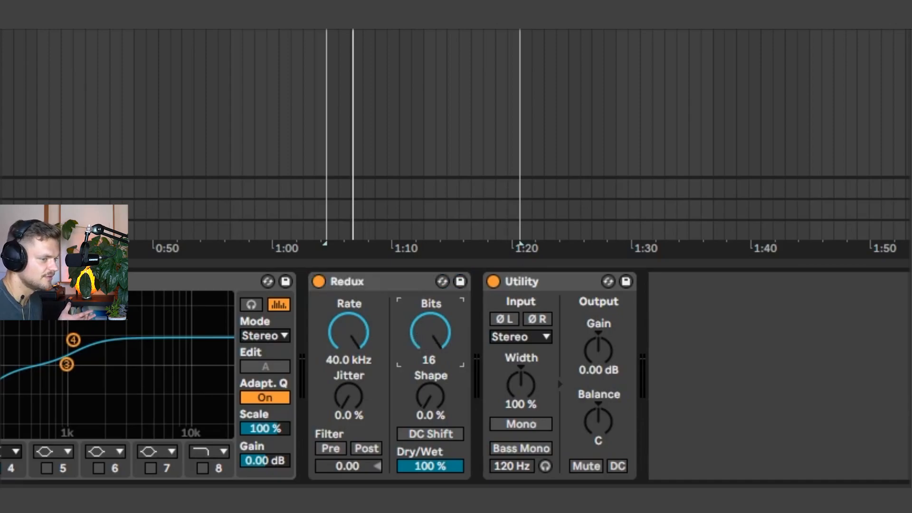
pyautogui.press('space')
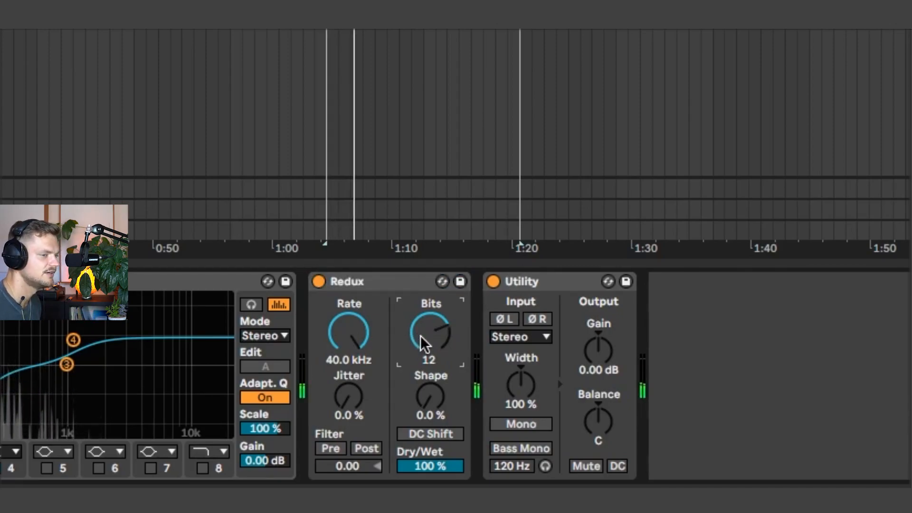
pyautogui.press('space')
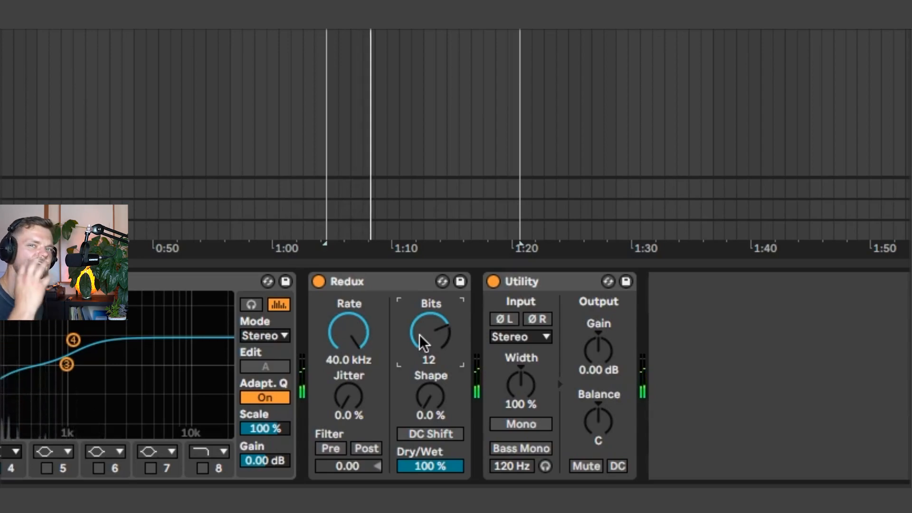
pyautogui.press('space')
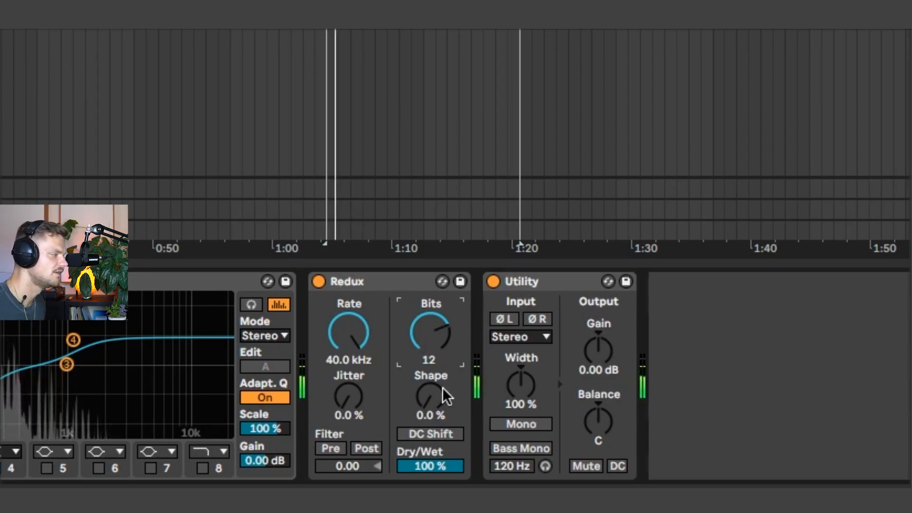
# Set Redux's Shape to 29 % and lower its sample Rate to 13.8 kHz during playback.
pyautogui.moveTo(437, 391); pyautogui.dragTo(437, 352)
pyautogui.moveTo(437, 390); pyautogui.dragTo(437, 401)
pyautogui.click(349, 360)
pyautogui.moveTo(349, 333); pyautogui.dragTo(349, 358)
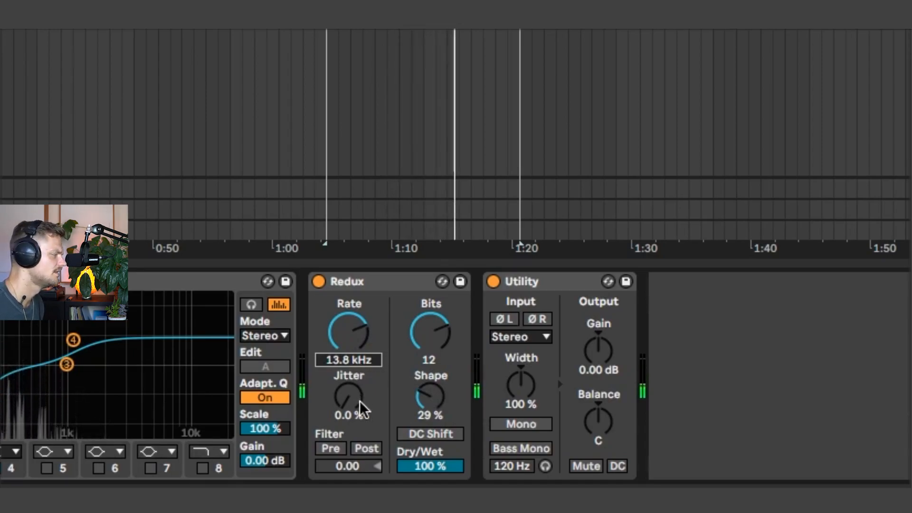
# Set Redux's Jitter to 0.9 % while auditioning the loop.
pyautogui.press('space')
pyautogui.moveTo(353, 404); pyautogui.dragTo(346, 361)
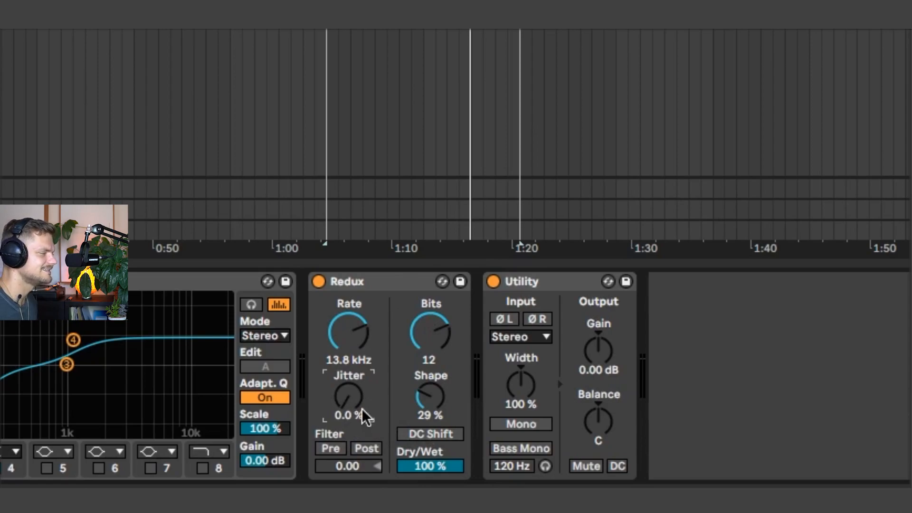
pyautogui.press('space')
pyautogui.moveTo(360, 402)
pyautogui.mouseDown()
pyautogui.moveTo(361, 328)
pyautogui.moveTo(360, 402)
pyautogui.mouseUp()
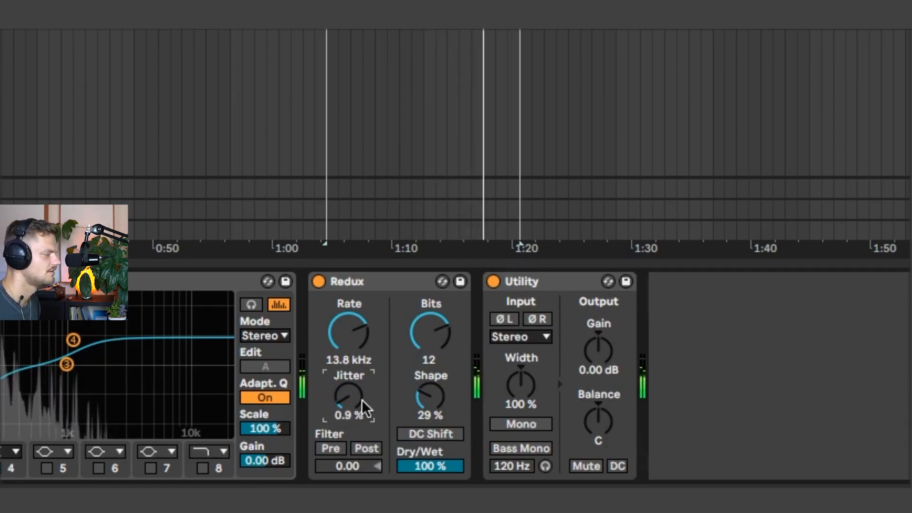
pyautogui.press('space')
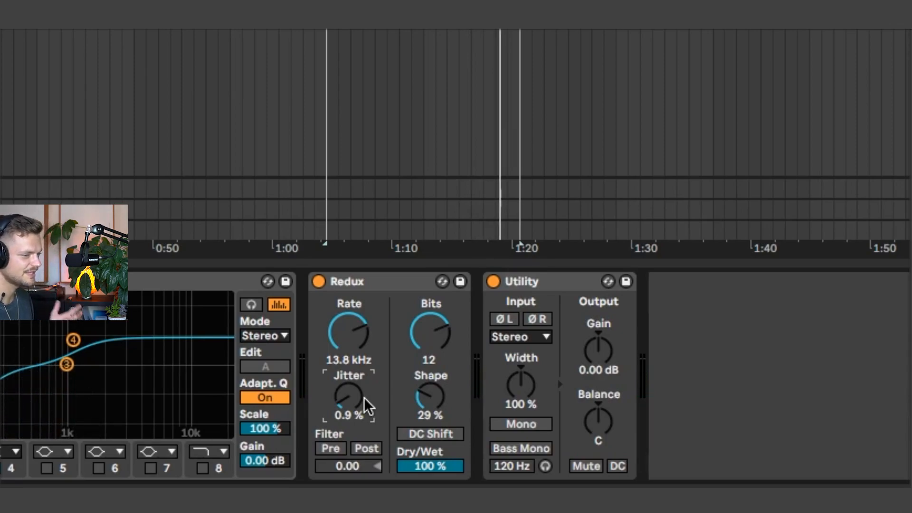
pyautogui.press('space')
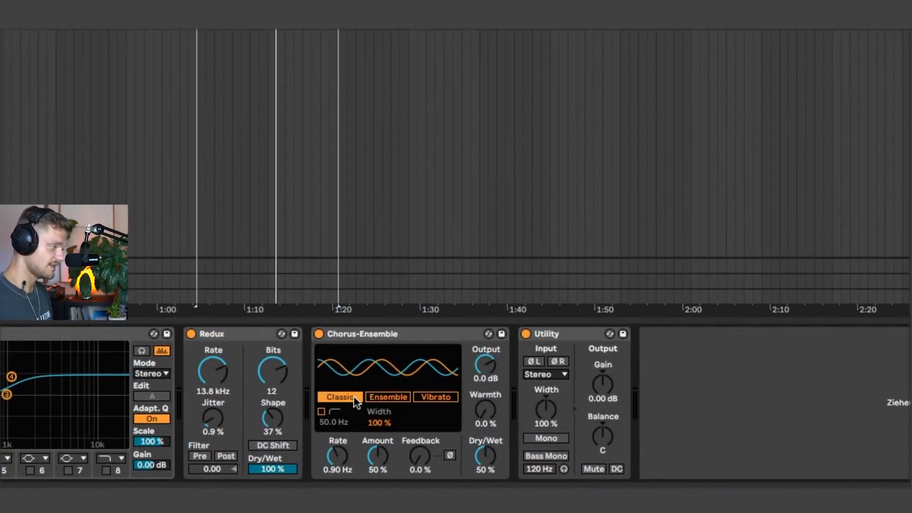
# Switch Chorus-Ensemble to Vibrato mode, try a slower Rate of 0.38 Hz, and play the loop.
pyautogui.click(386, 398)
pyautogui.click(433, 399)
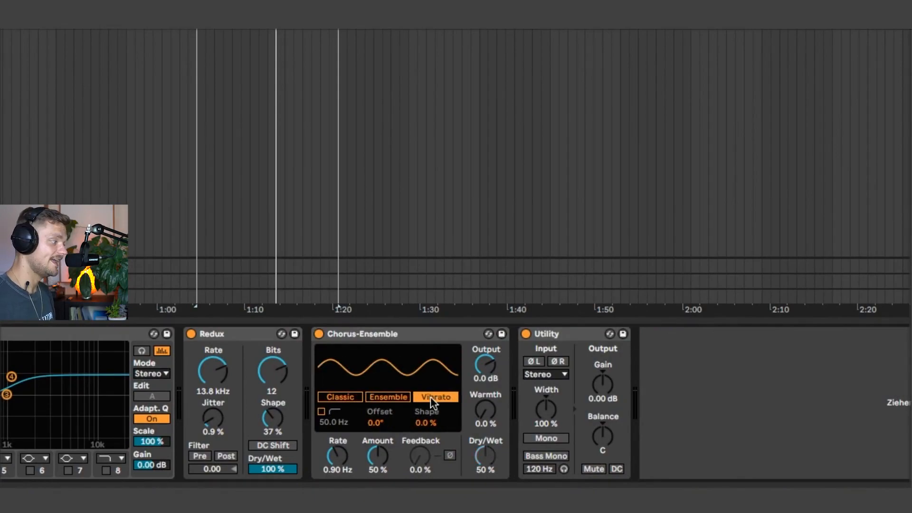
pyautogui.moveTo(347, 451); pyautogui.dragTo(346, 467)
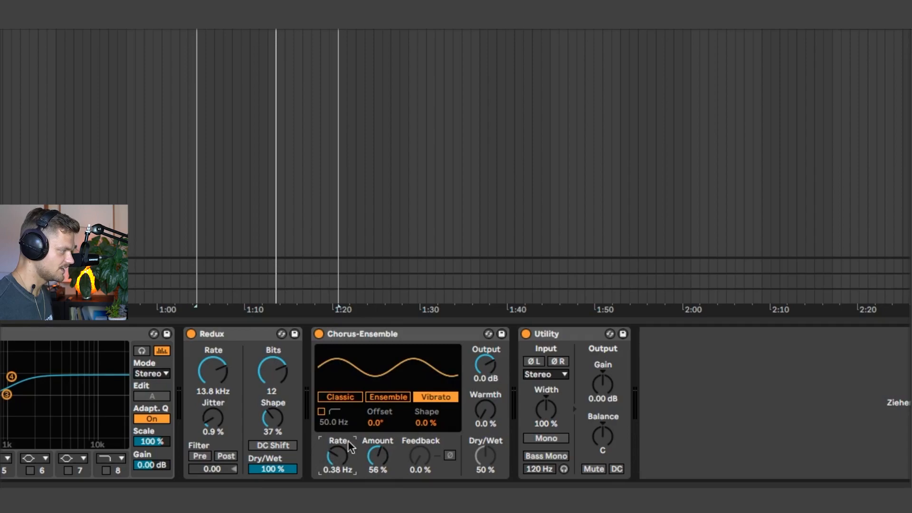
pyautogui.press('space')
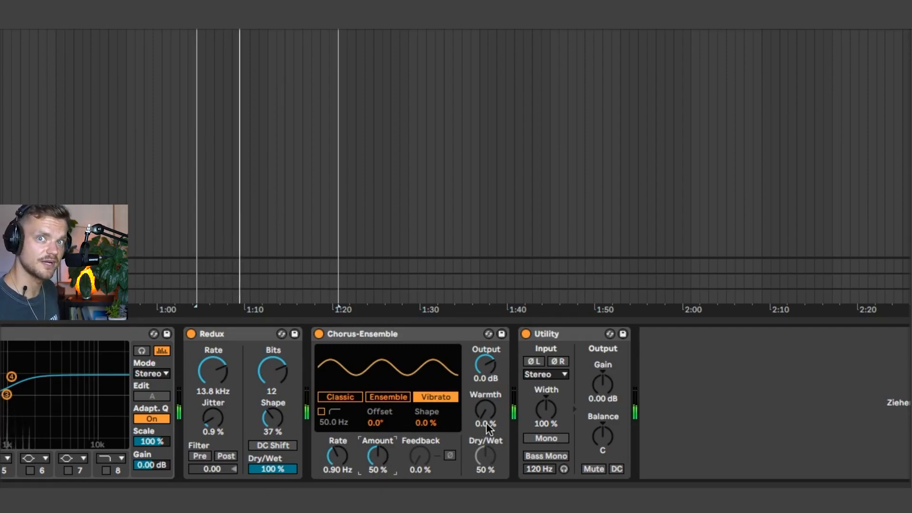
# Set Chorus-Ensemble's Rate to 0.27 Hz, Amount to 29 % and Warmth to 7.1 % by ear, and stop playback.
pyautogui.moveTo(353, 452); pyautogui.dragTo(375, 473)
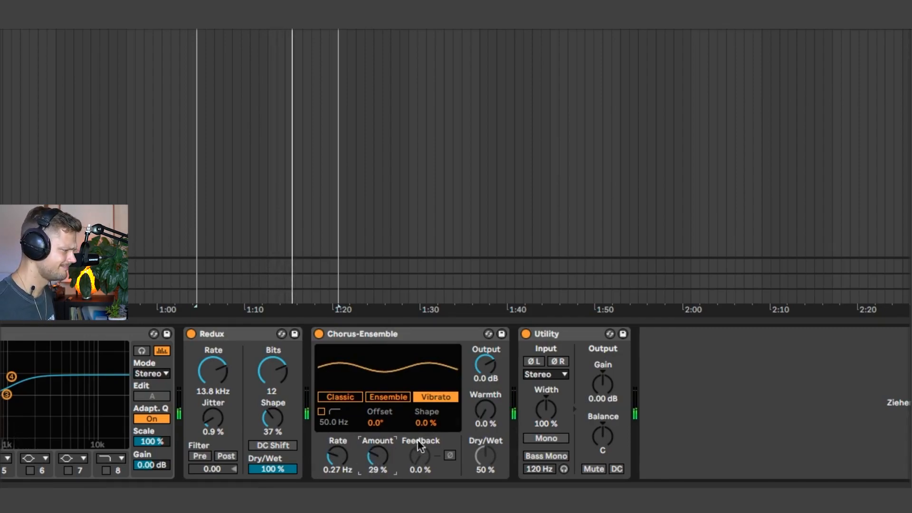
pyautogui.moveTo(486, 411); pyautogui.dragTo(486, 405)
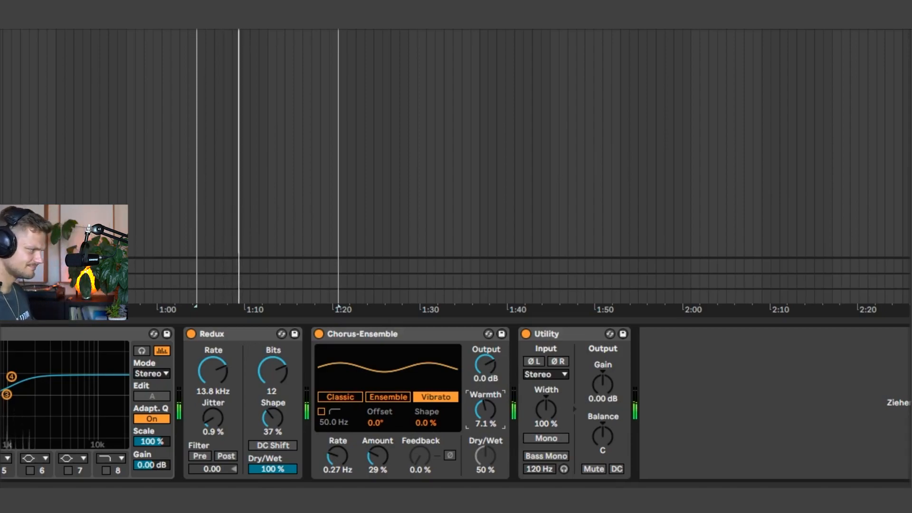
pyautogui.press('space')
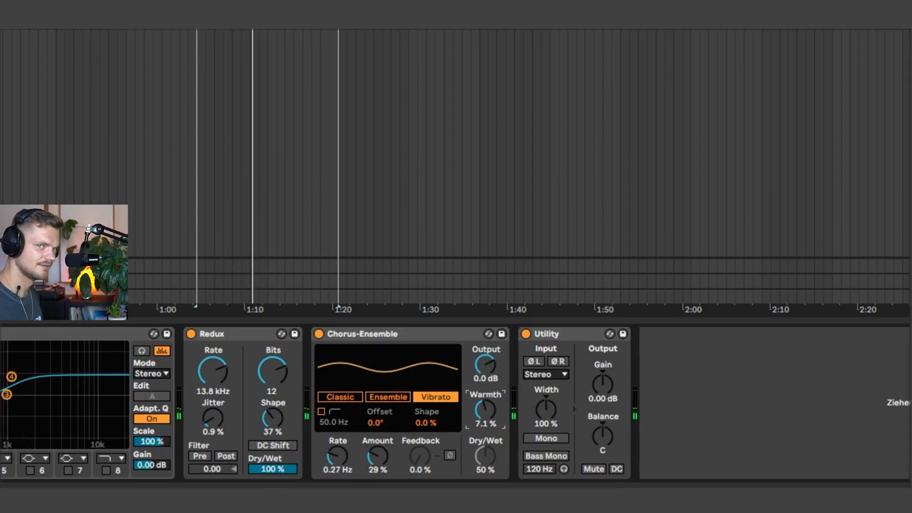
# Insert the Auto Filter macro rack between Chorus-Ensemble and Utility.
pyautogui.click(313, 344)
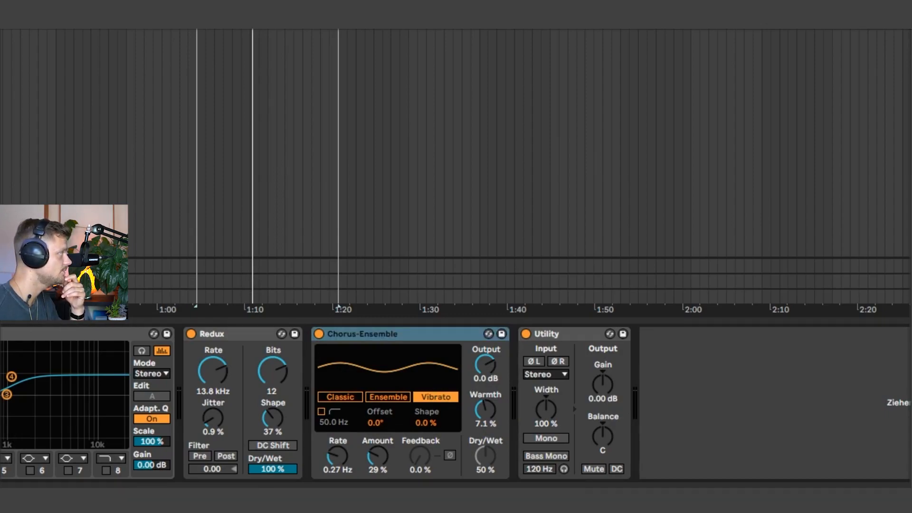
pyautogui.moveTo(907, 465); pyautogui.dragTo(529, 404)
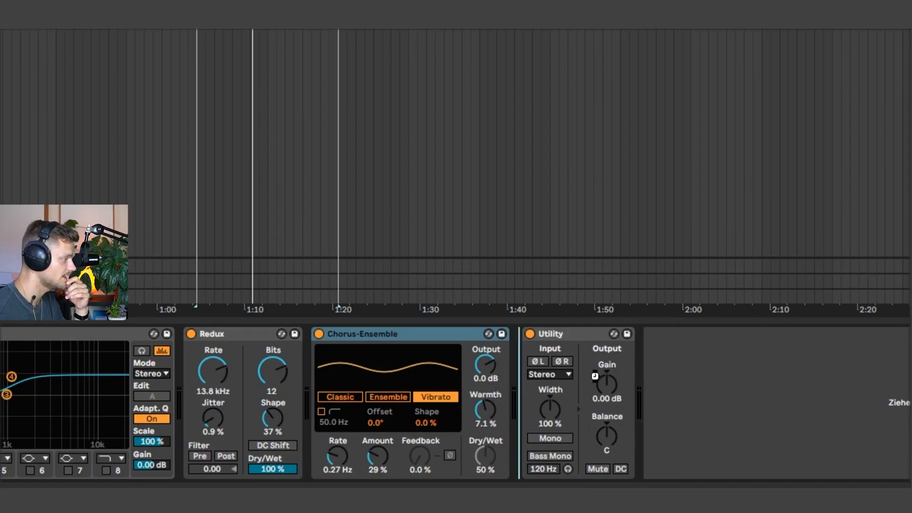
pyautogui.moveTo(590, 377); pyautogui.dragTo(598, 380)
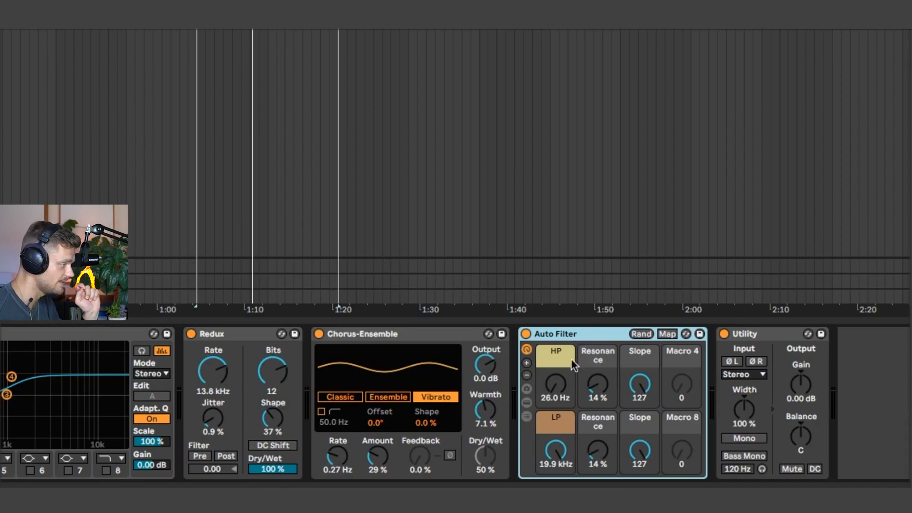
# Reveal the Auto Filter rack's inner devices, try sweeping its HP and LP macros, and hide the devices.
pyautogui.click(527, 403)
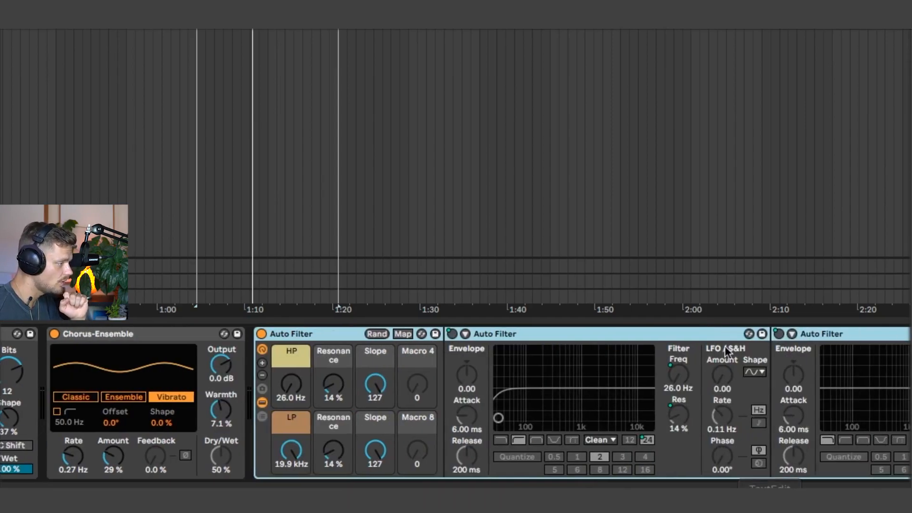
pyautogui.moveTo(285, 397); pyautogui.dragTo(285, 418)
pyautogui.moveTo(291, 450); pyautogui.dragTo(291, 478)
pyautogui.moveTo(117, 451); pyautogui.dragTo(118, 427)
pyautogui.click(89, 403)
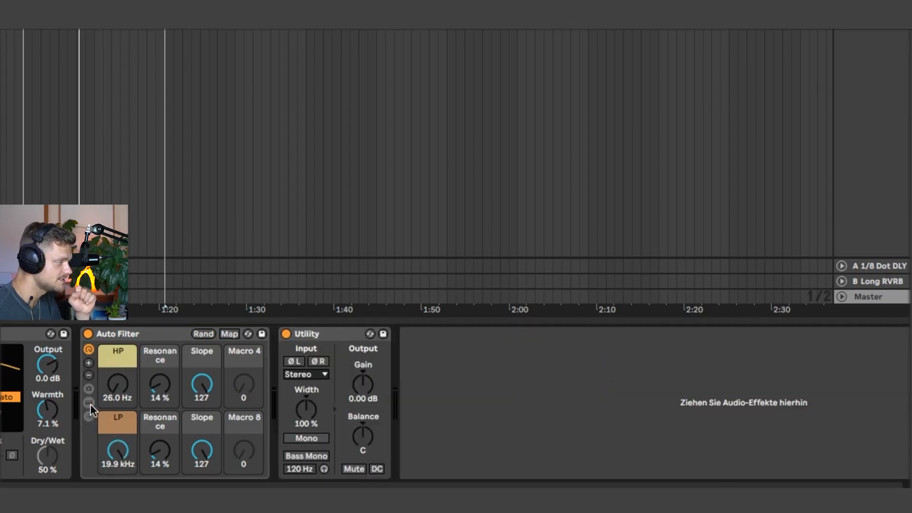
# Try out the Auto Filter rack's Resonance and Slope macros with its inner devices shown, and hide the devices.
pyautogui.click(151, 338)
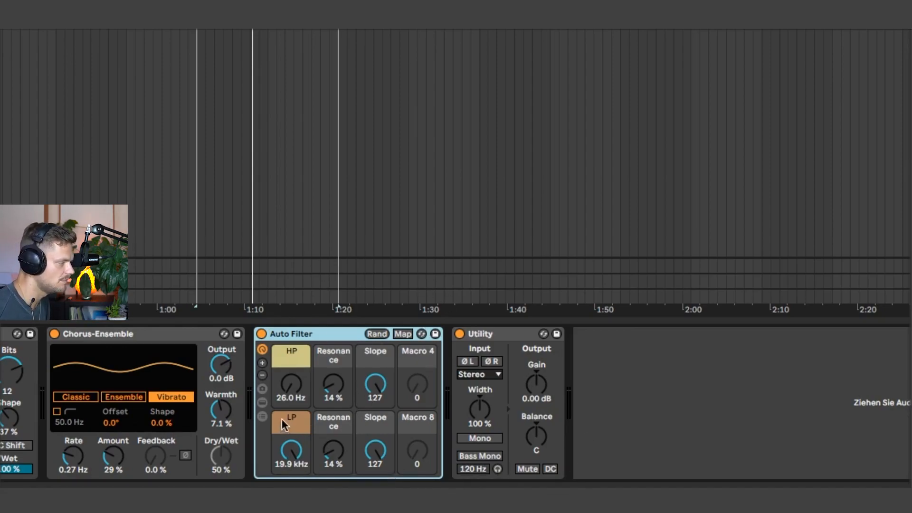
pyautogui.click(261, 403)
pyautogui.moveTo(333, 384); pyautogui.dragTo(333, 366)
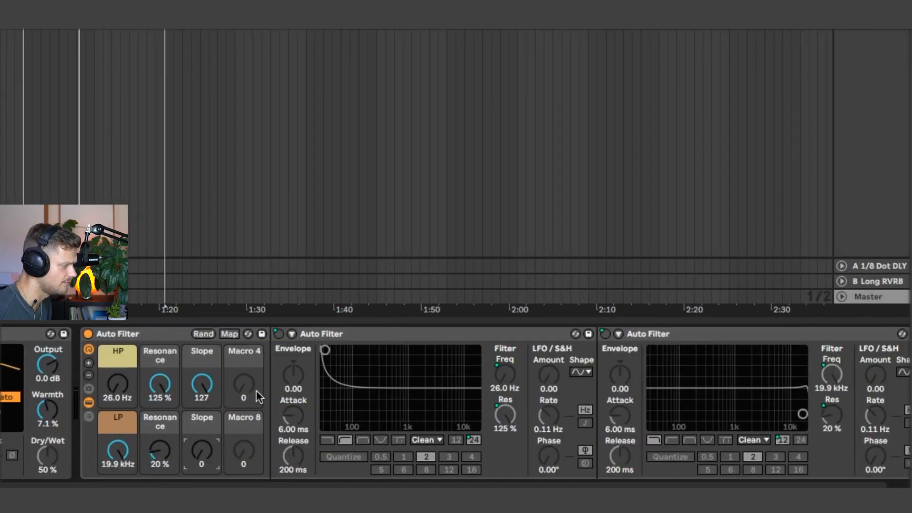
pyautogui.moveTo(203, 457); pyautogui.dragTo(202, 437)
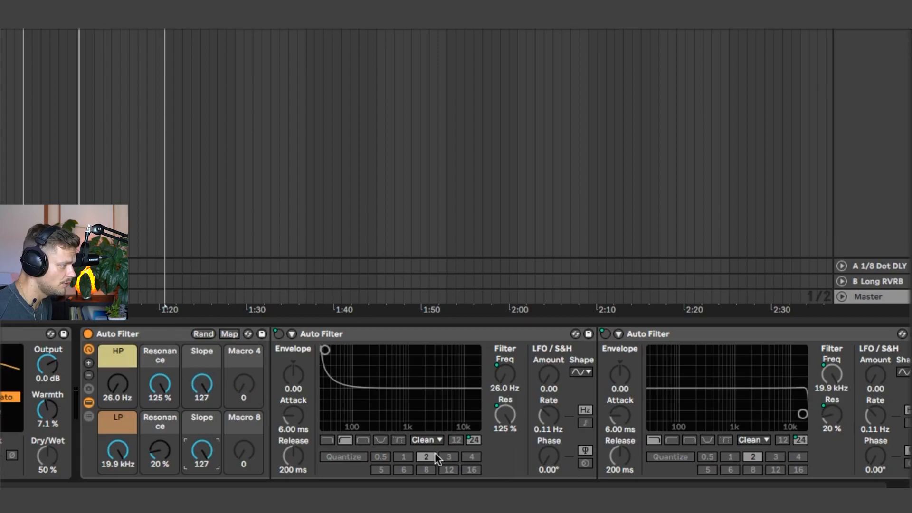
pyautogui.moveTo(160, 384); pyautogui.dragTo(160, 428)
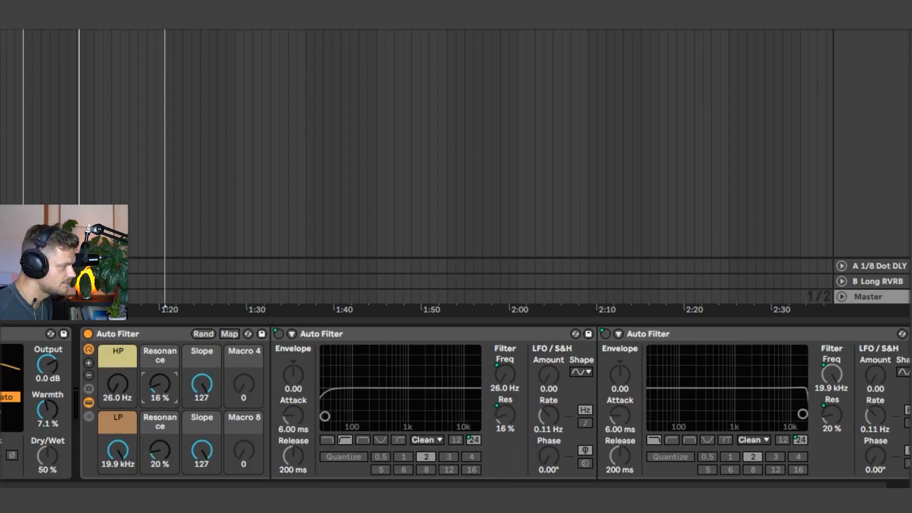
pyautogui.click(88, 403)
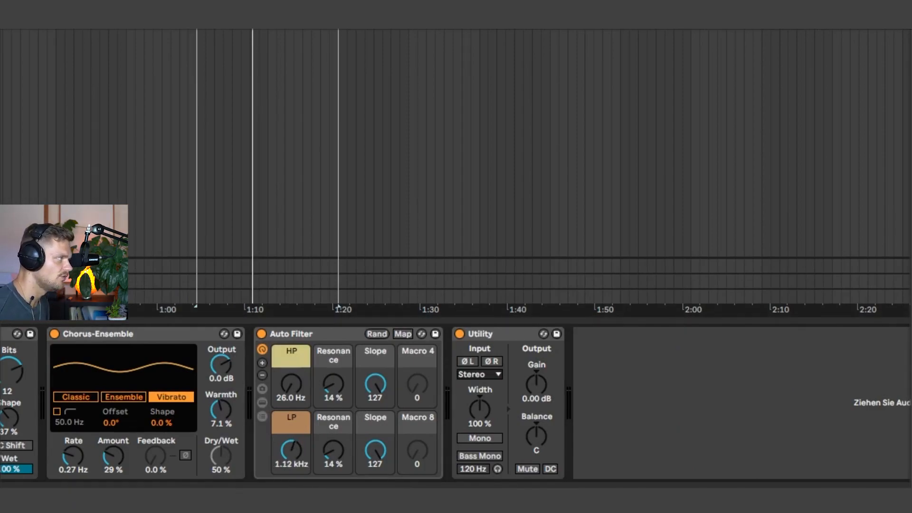
# Play the loop and automate the Auto Filter rack's LP macro to open gradually across the LABS clip.
pyautogui.press('space')
pyautogui.moveTo(282, 444)
pyautogui.mouseDown()
pyautogui.moveTo(281, 428)
pyautogui.moveTo(287, 455)
pyautogui.mouseUp()
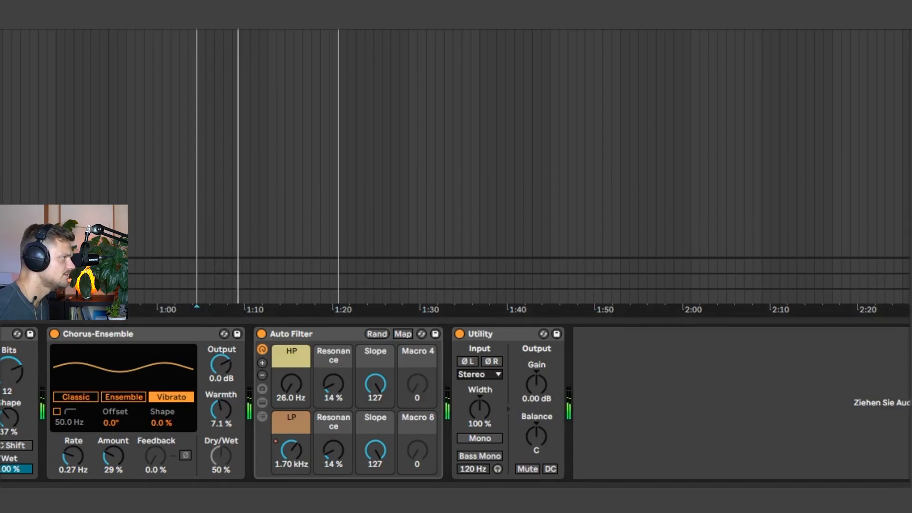
pyautogui.click(196, 19)
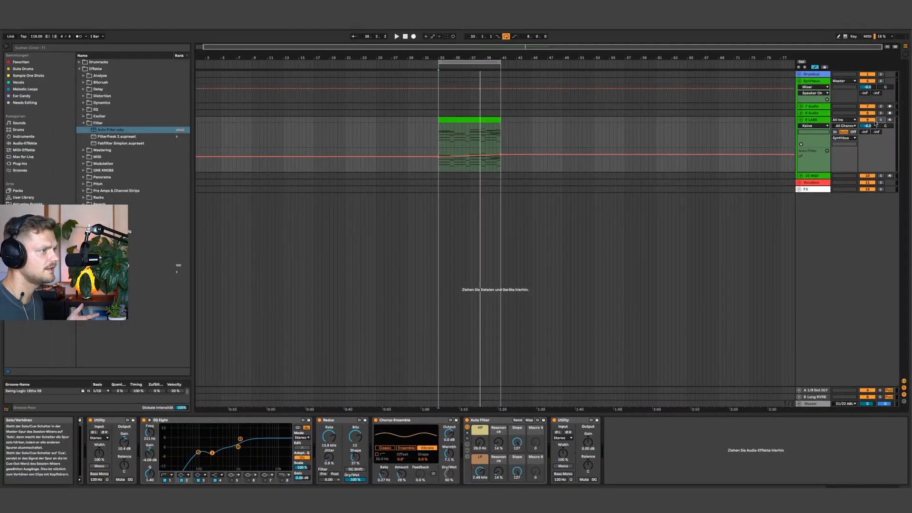
# Freeze the LABS track and add an empty audio track directly below it.
pyautogui.click(802, 121)
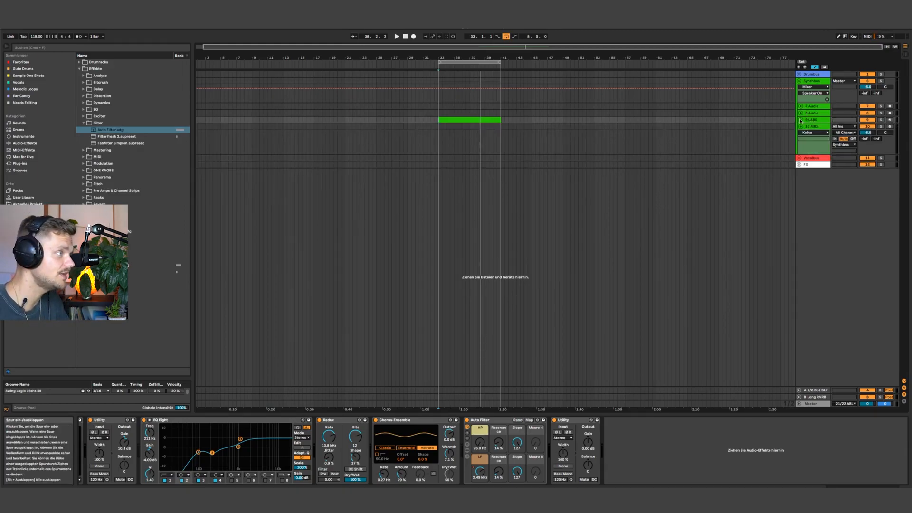
pyautogui.click(801, 120)
pyautogui.rightClick(813, 120)
pyautogui.click(840, 172)
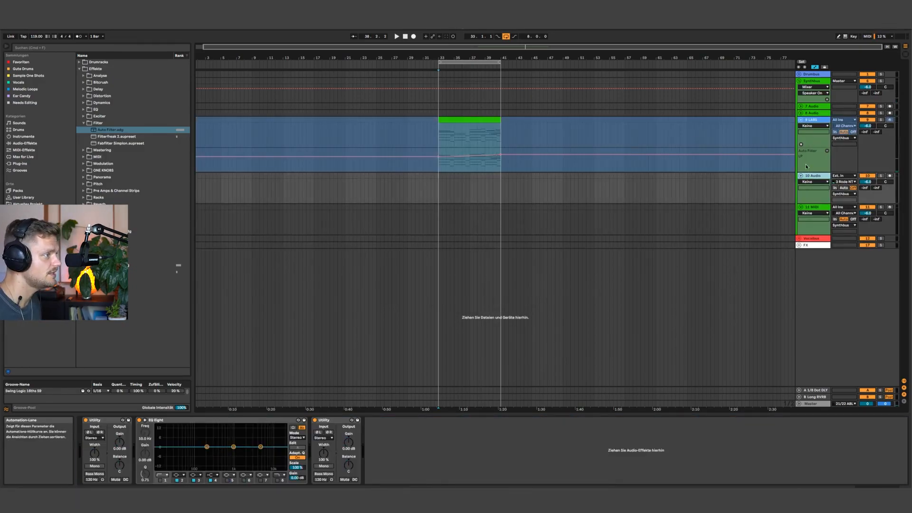
# Copy the frozen LABS clip as audio onto the new track at bar 33, and fold the LABS track.
pyautogui.click(477, 136)
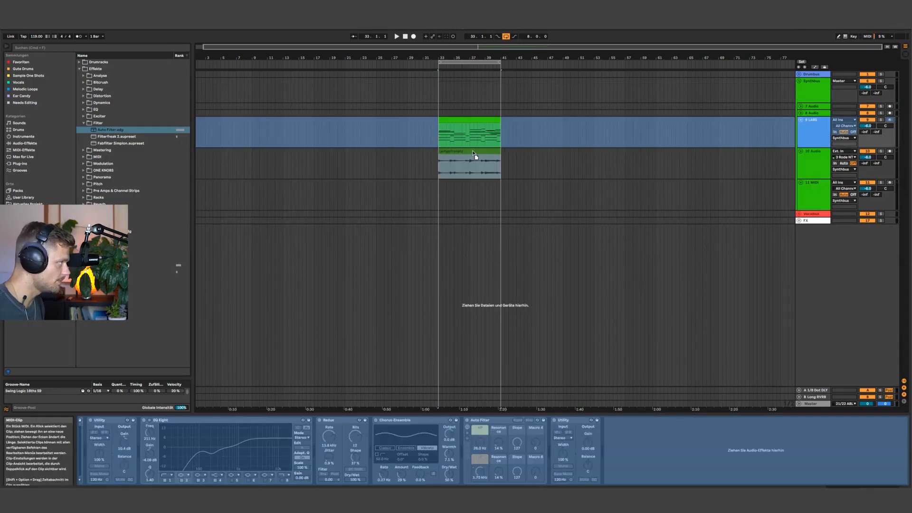
pyautogui.press('alt')
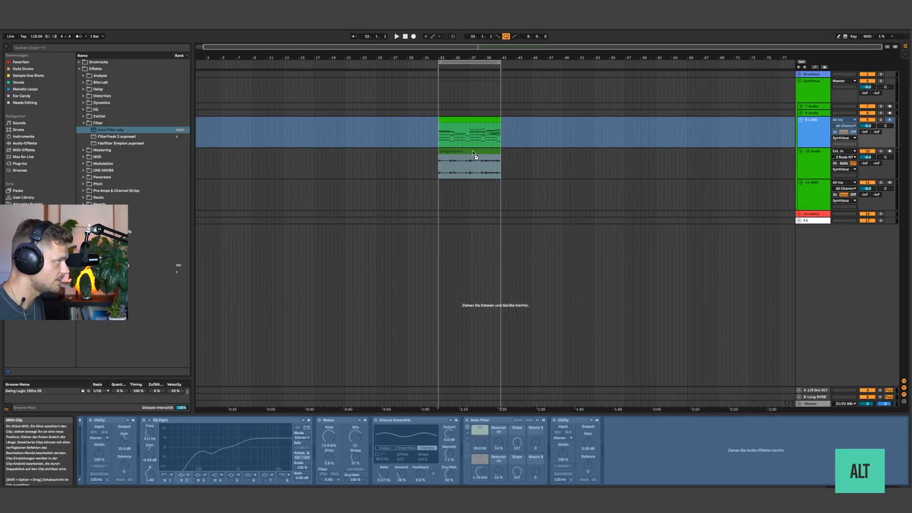
pyautogui.moveTo(474, 153); pyautogui.dragTo(473, 153)
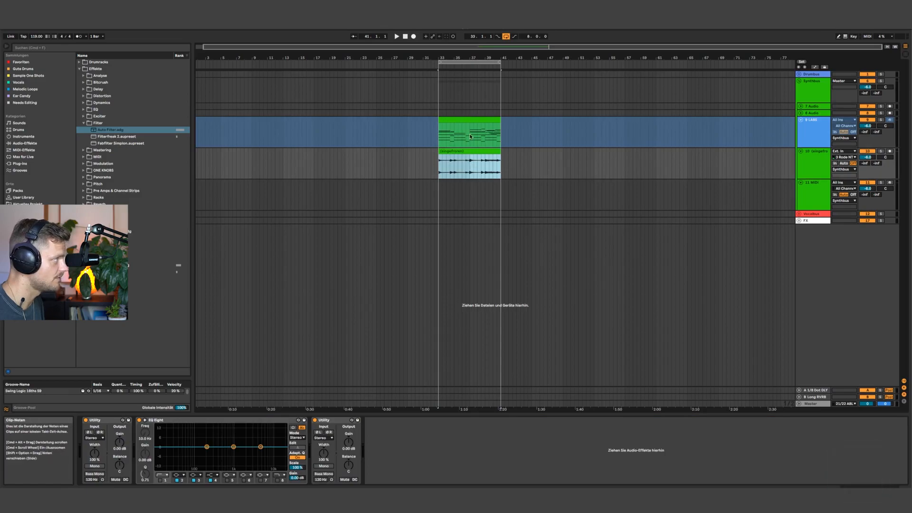
pyautogui.moveTo(450, 56); pyautogui.dragTo(452, 78)
pyautogui.press('u')
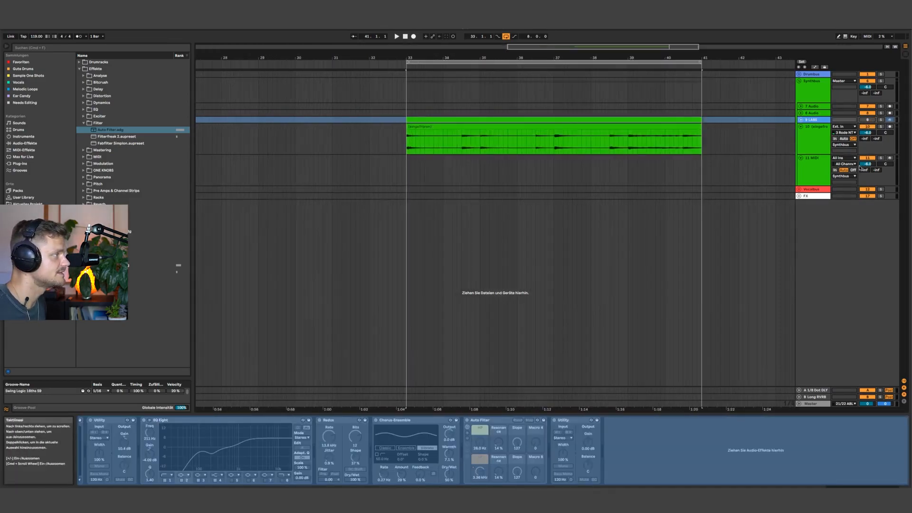
# Solo the new audio track and play back its copied clip.
pyautogui.click(881, 127)
pyautogui.click(603, 128)
pyautogui.press('space')
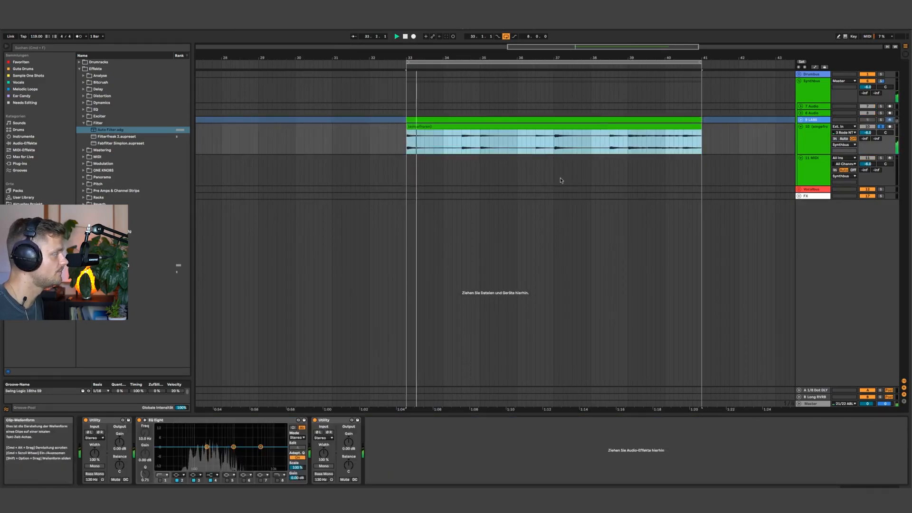
pyautogui.hotkey('shift', 'Tab')
pyautogui.hotkey('shift', 'Tab')
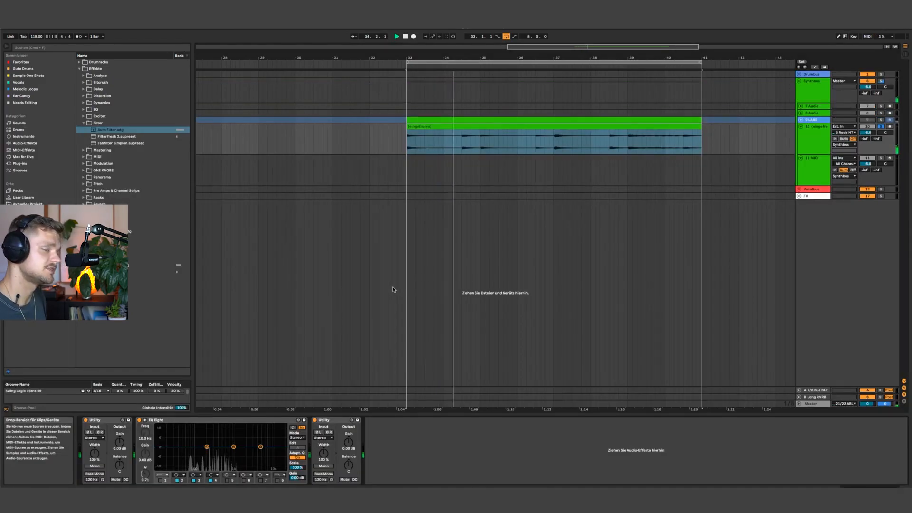
# Open the copied audio clip's sample settings and transpose it to -5 st.
pyautogui.click(473, 126)
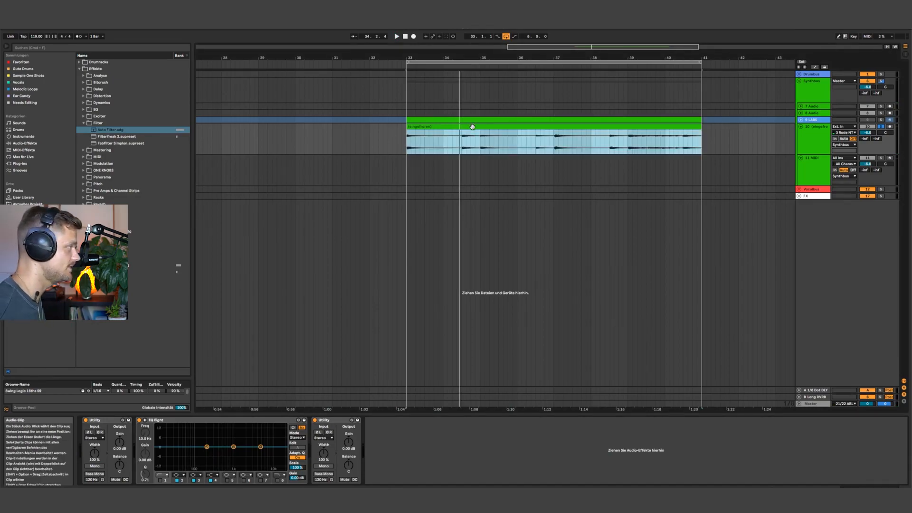
pyautogui.doubleClick(472, 126)
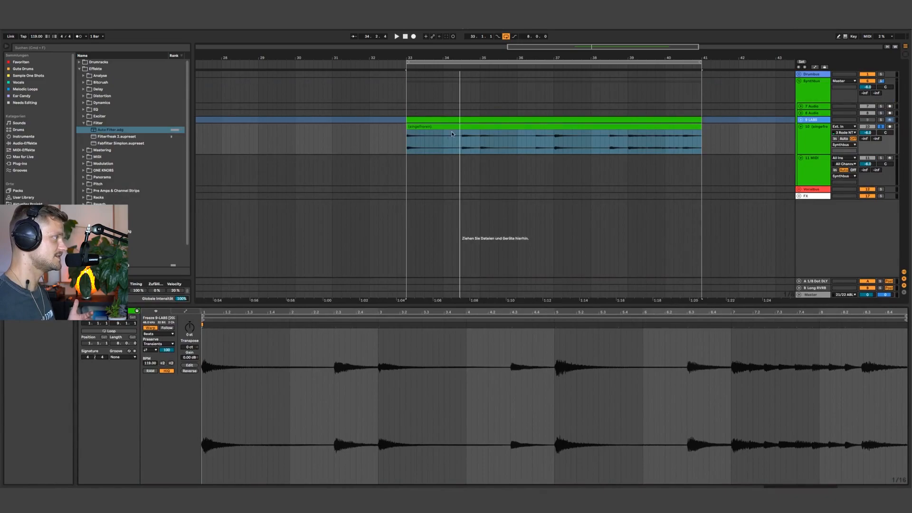
pyautogui.click(462, 121)
pyautogui.click(461, 139)
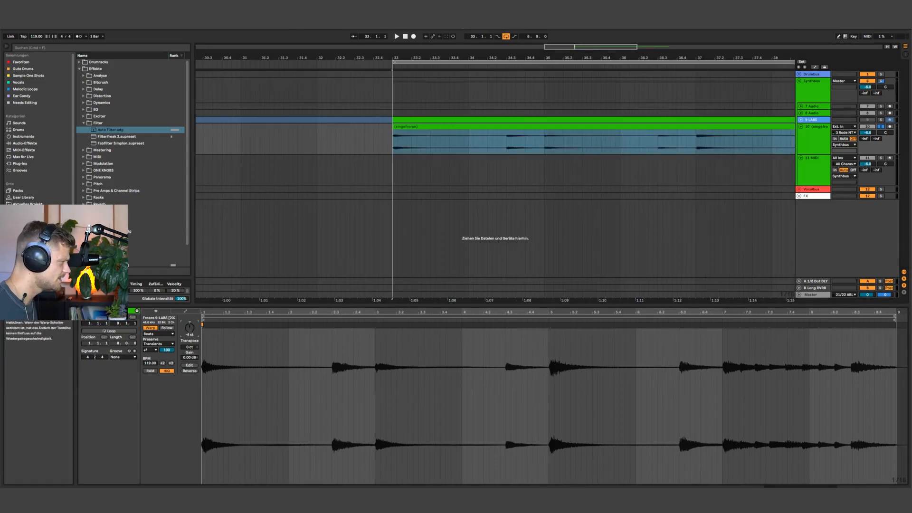
pyautogui.moveTo(501, 57); pyautogui.dragTo(463, 52)
pyautogui.click(656, 127)
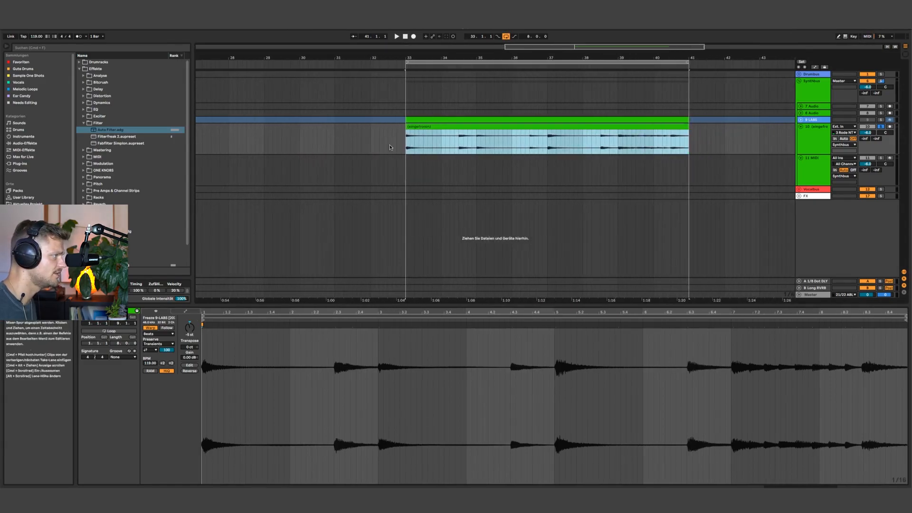
# Move the audio clip's start marker just past the first note's attack and audition the softened beginning.
pyautogui.press('space')
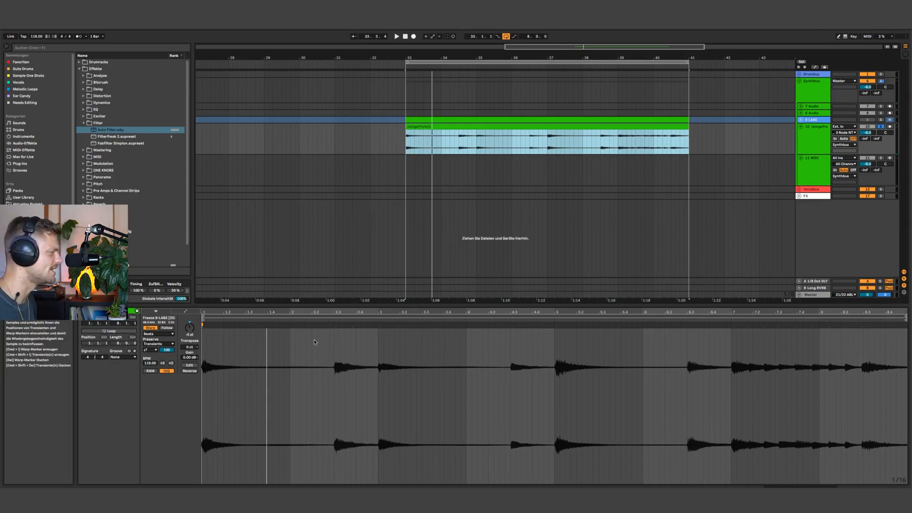
pyautogui.press('space')
pyautogui.moveTo(203, 320); pyautogui.dragTo(212, 325)
pyautogui.press('space')
pyautogui.press('space')
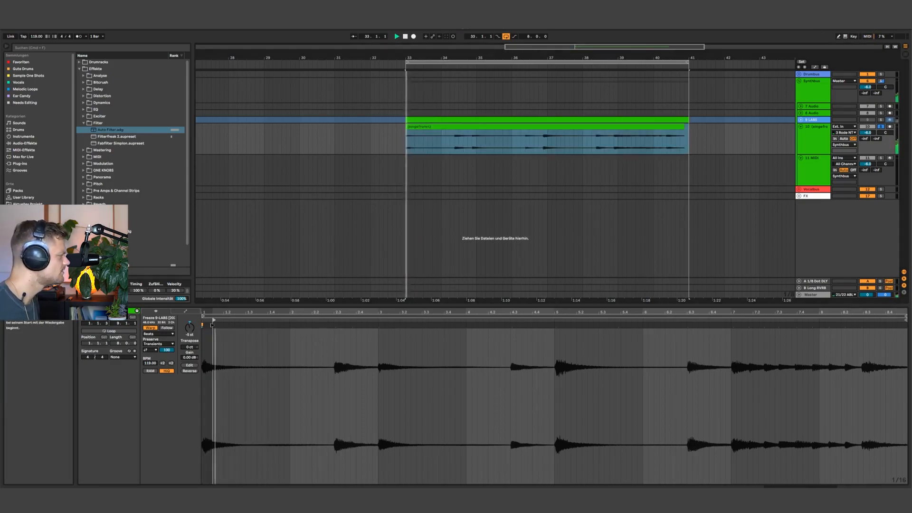
pyautogui.click(432, 144)
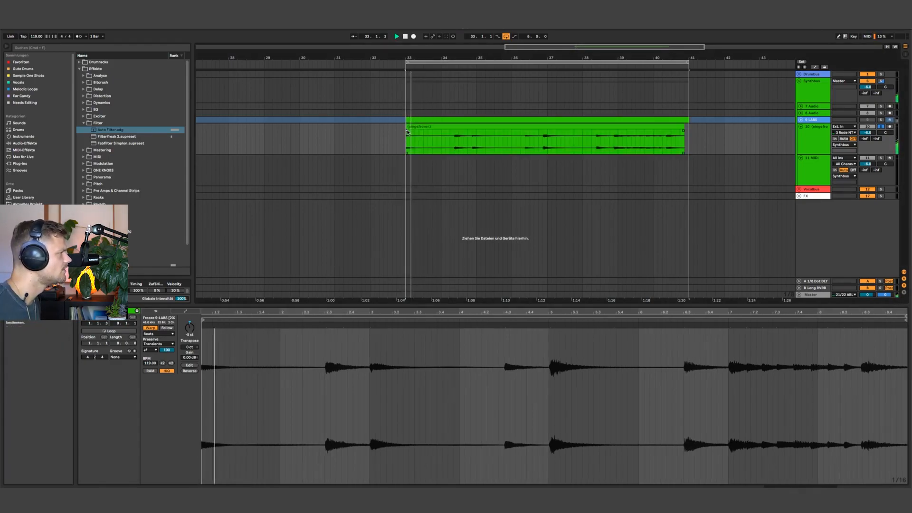
pyautogui.press('space')
pyautogui.click(432, 144)
pyautogui.press('space')
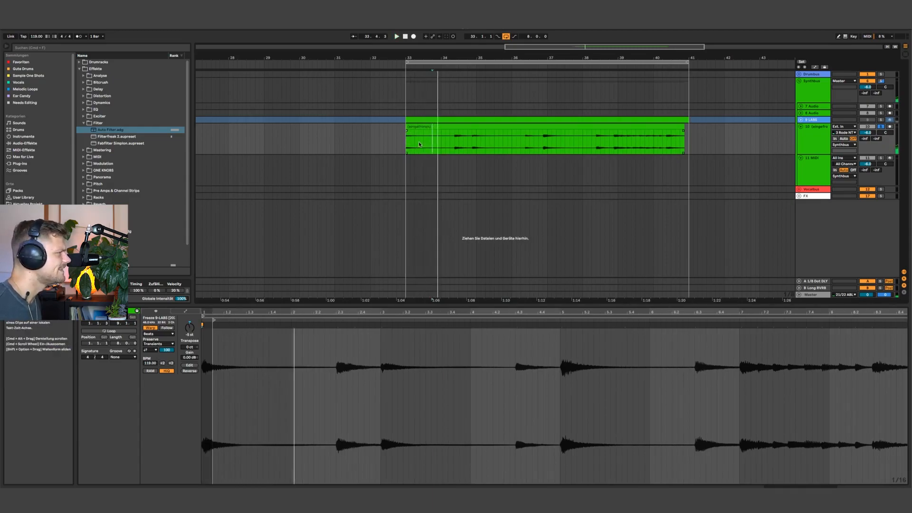
pyautogui.press('space')
# Try splitting the audio clip at 33.3.3 and again shortly after bar 34, and undo both splits.
pyautogui.click(418, 139)
pyautogui.click(418, 125)
pyautogui.moveTo(421, 57); pyautogui.dragTo(431, 56)
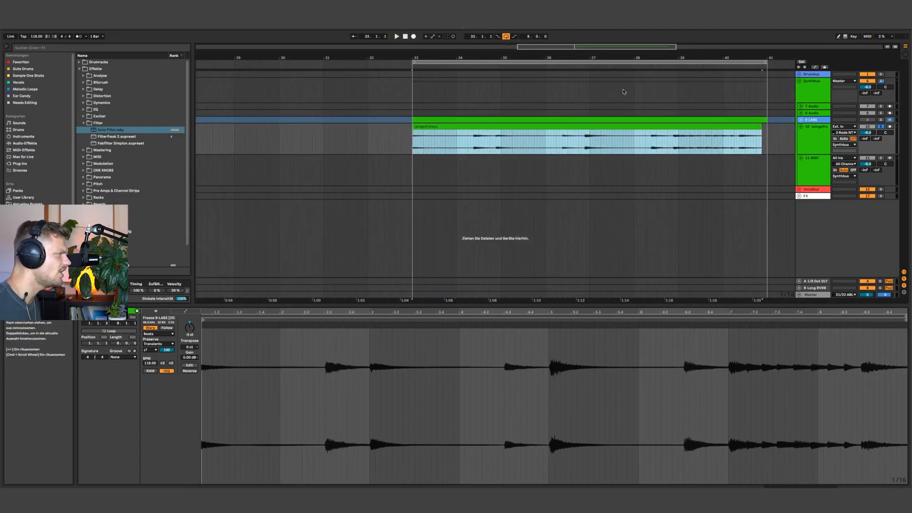
pyautogui.click(440, 143)
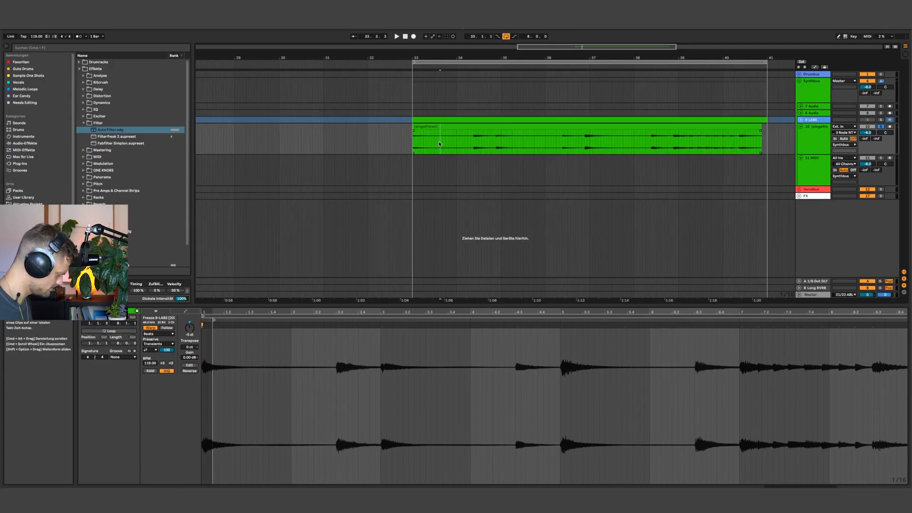
pyautogui.press('super+e')
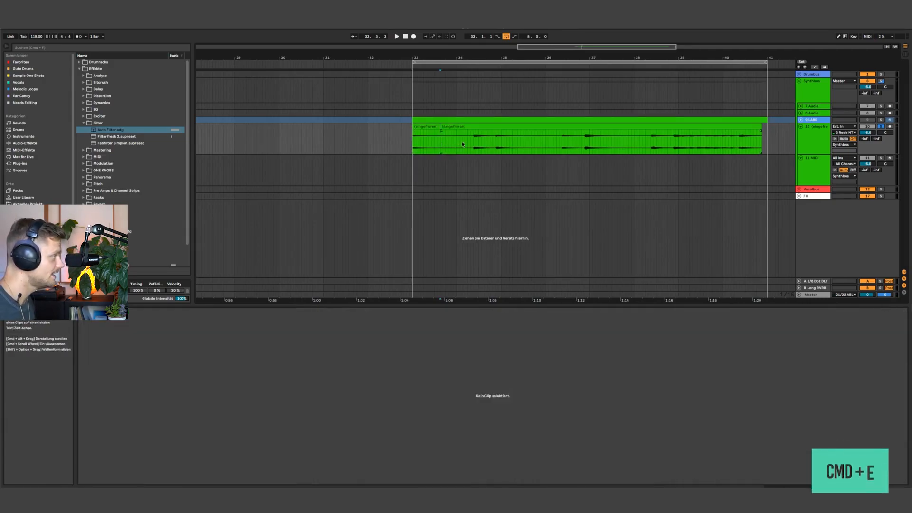
pyautogui.click(465, 144)
pyautogui.press('super+e')
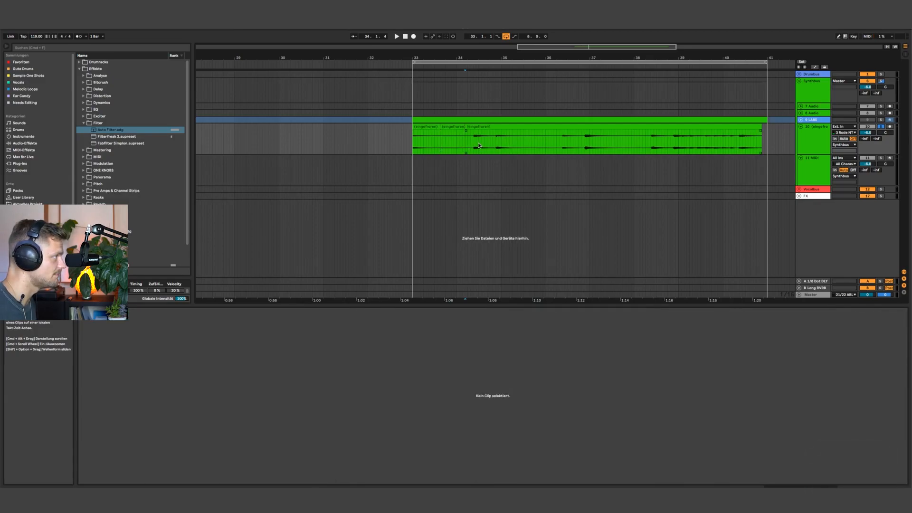
pyautogui.press('super+z')
pyautogui.press('super+z')
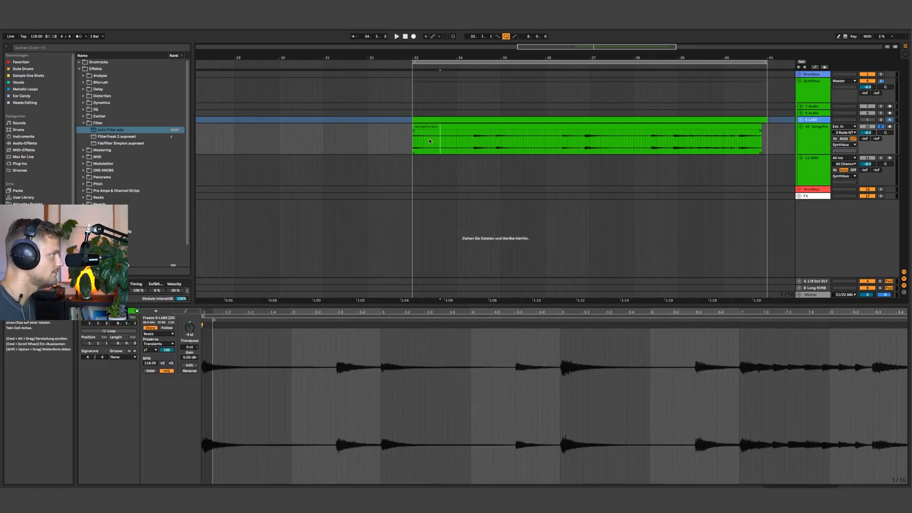
# Split the audio clip at 33.3.3 and move the second part's start marker to a later point in the sample.
pyautogui.press('super+e')
pyautogui.click(460, 127)
pyautogui.moveTo(202, 322); pyautogui.dragTo(298, 324)
pyautogui.click(430, 138)
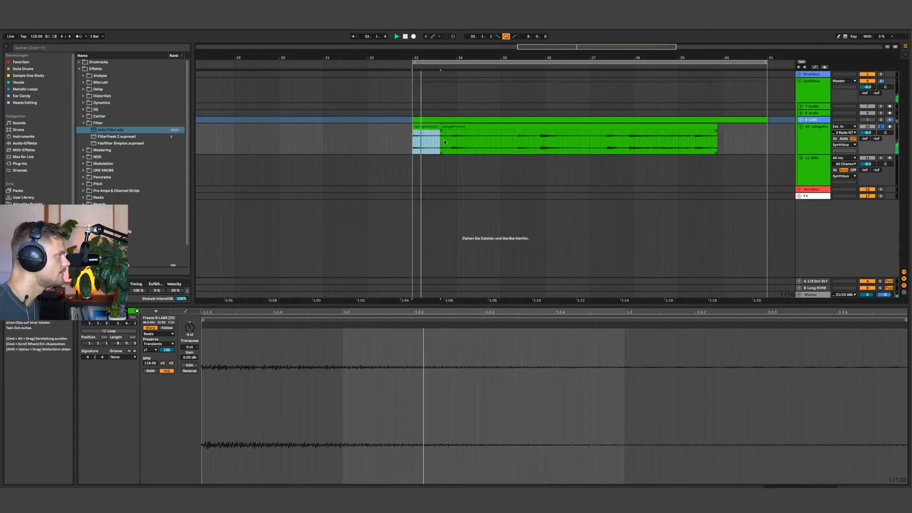
# Select a short slice right after the split, duplicate it directly behind itself, and play the stutter.
pyautogui.click(441, 142)
pyautogui.press('space')
pyautogui.press('space')
pyautogui.press('space')
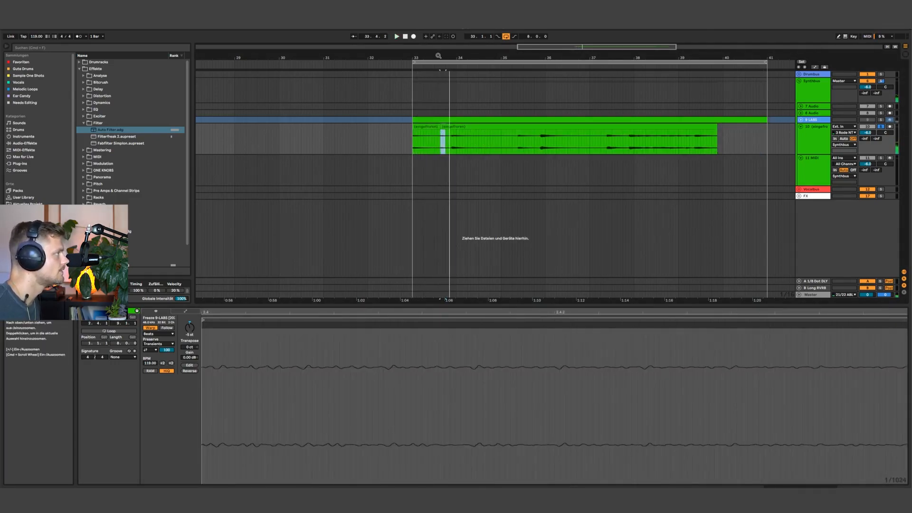
pyautogui.moveTo(438, 57); pyautogui.dragTo(443, 87)
pyautogui.click(438, 127)
pyautogui.press('space')
pyautogui.moveTo(448, 142); pyautogui.dragTo(459, 143)
pyautogui.press('super+d')
pyautogui.press('space')
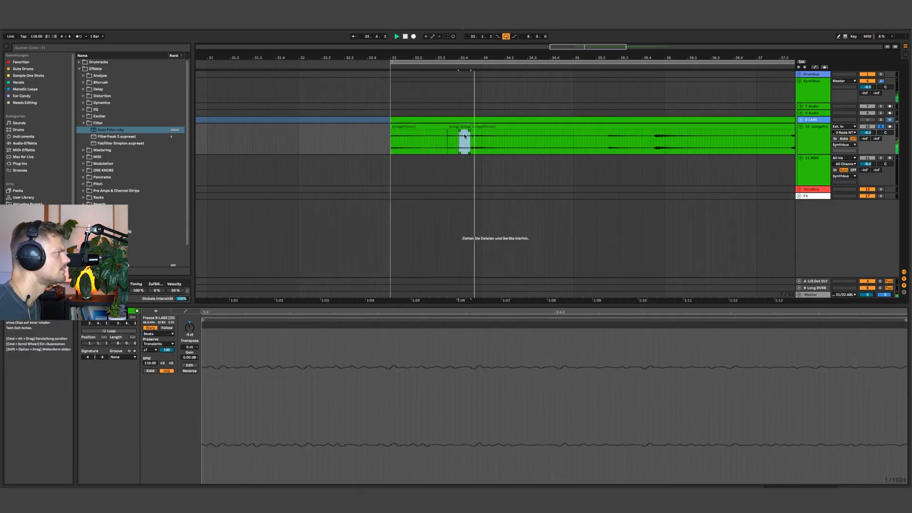
# Audition the chopped audio from the start and adjust the boundary between the short slices before bar 34.
pyautogui.press('space')
pyautogui.press('space')
pyautogui.click(413, 126)
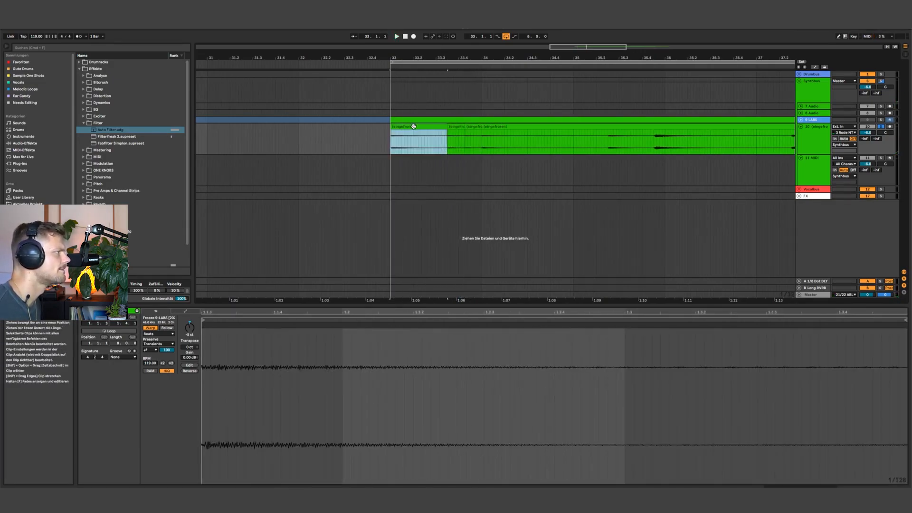
pyautogui.press('space')
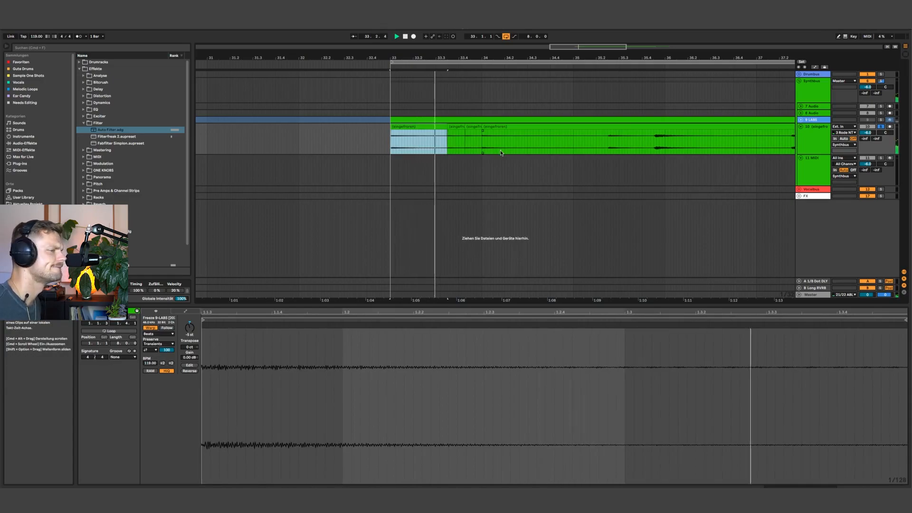
pyautogui.press('space')
pyautogui.press('space')
pyautogui.moveTo(465, 128)
pyautogui.mouseDown()
pyautogui.moveTo(490, 127)
pyautogui.moveTo(482, 126)
pyautogui.mouseUp()
pyautogui.click(439, 127)
pyautogui.press('space')
pyautogui.press('space')
pyautogui.press('space')
# Reverse the short slice just before bar 34 and play the passage from the first clip.
pyautogui.click(478, 127)
pyautogui.press('space')
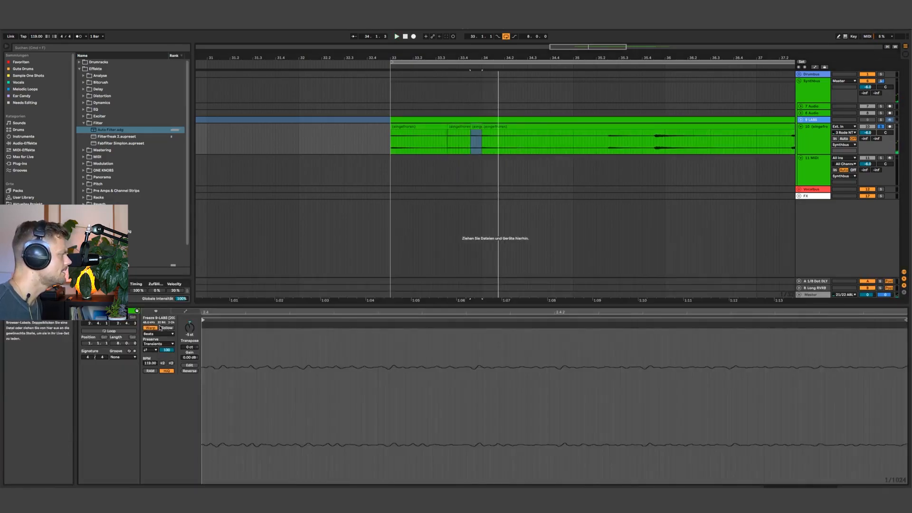
pyautogui.click(190, 371)
pyautogui.moveTo(488, 314); pyautogui.dragTo(504, 252)
pyautogui.click(418, 127)
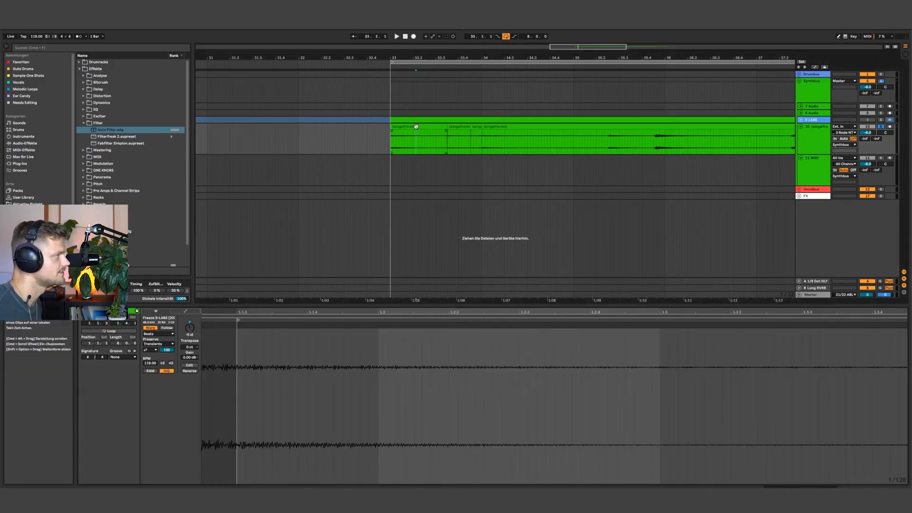
pyautogui.press('space')
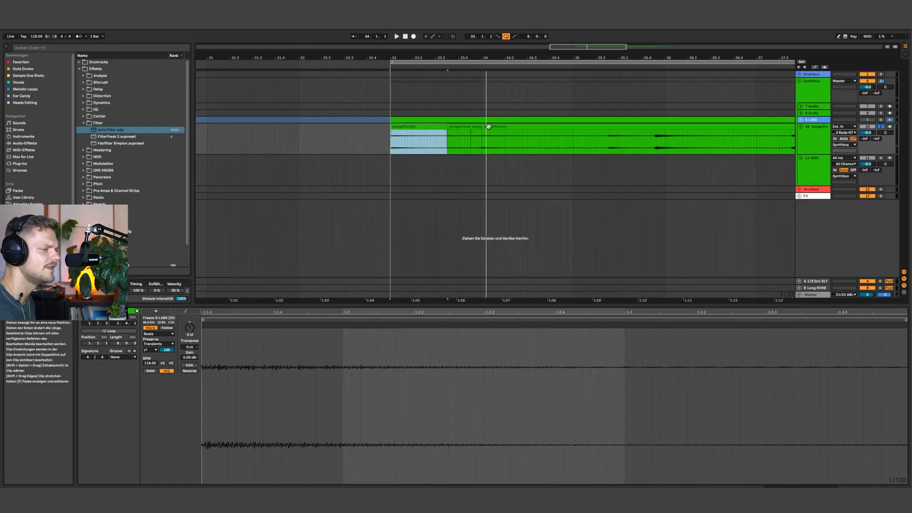
# Play the chopped passage again and examine the slices around bar 34 with their sample positions.
pyautogui.click(489, 126)
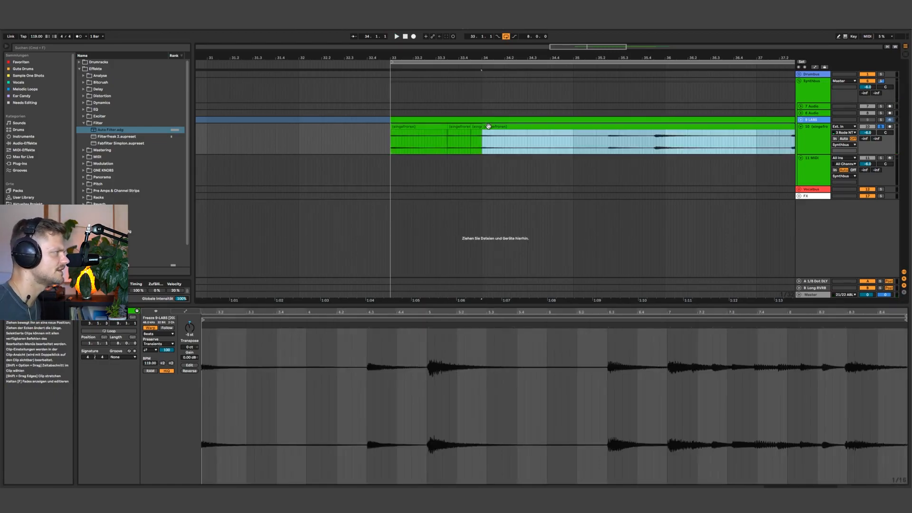
pyautogui.moveTo(303, 313); pyautogui.dragTo(403, 304)
pyautogui.click(433, 126)
pyautogui.press('space')
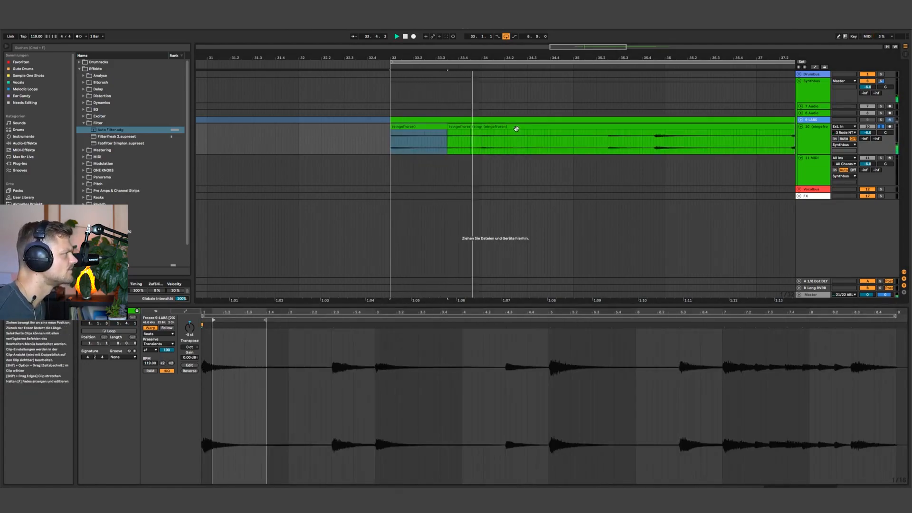
pyautogui.click(509, 129)
pyautogui.scroll(3, 442, 142)
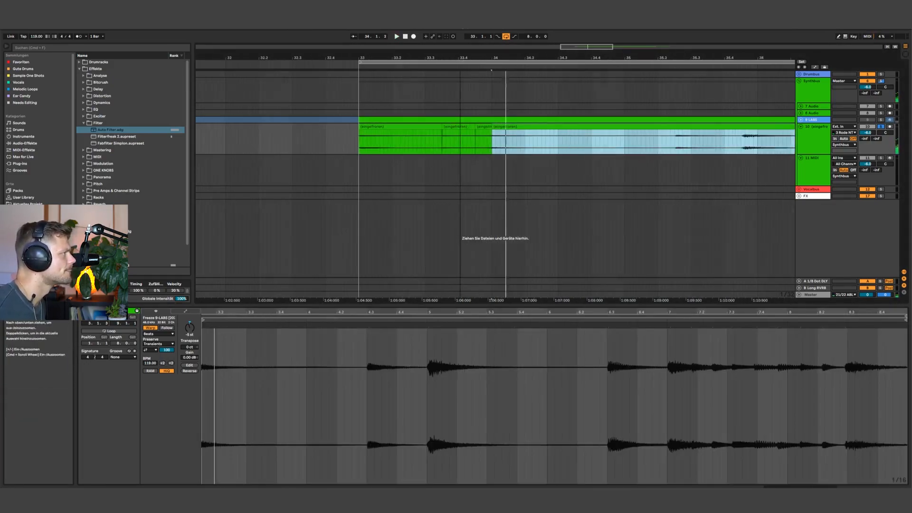
pyautogui.click(503, 143)
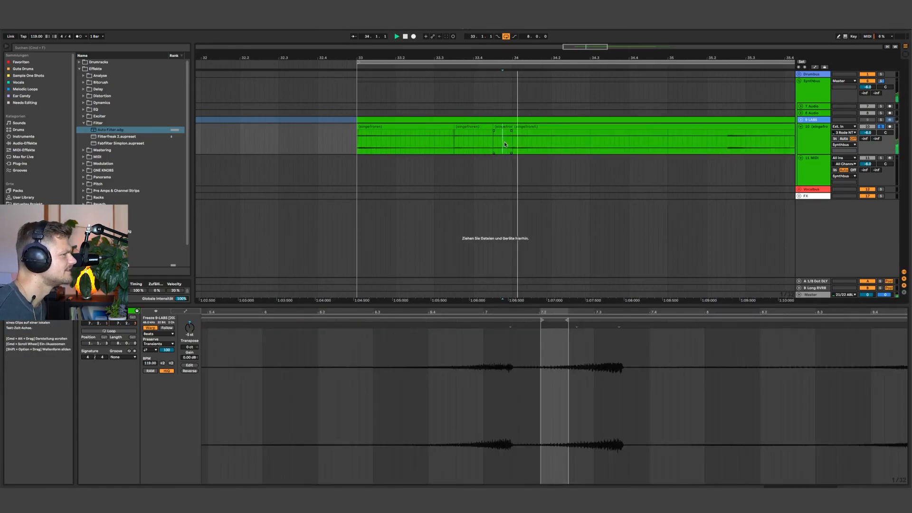
# Add a short crossfade between the adjoining audio slices at the cut on bar 34.
pyautogui.moveTo(511, 51); pyautogui.dragTo(520, 144)
pyautogui.moveTo(527, 57); pyautogui.dragTo(614, 164)
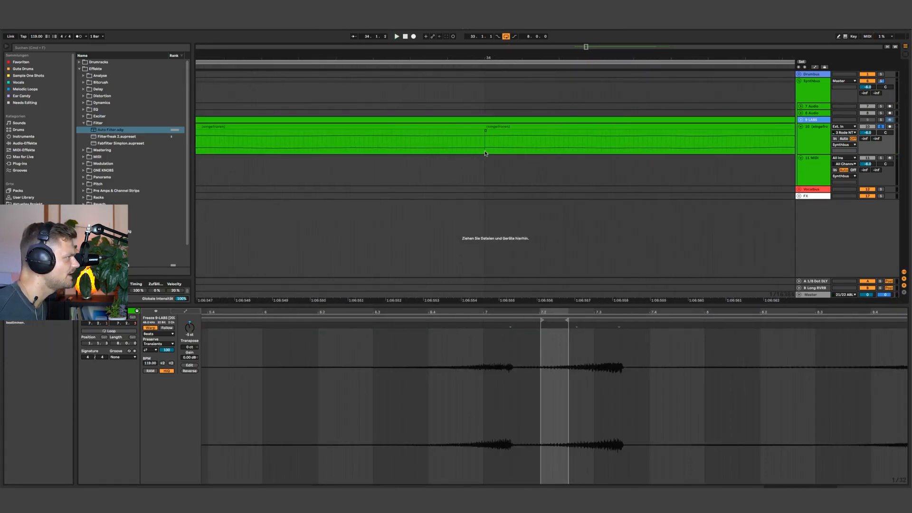
pyautogui.moveTo(816, 160); pyautogui.dragTo(804, 288)
pyautogui.moveTo(483, 57); pyautogui.dragTo(482, 119)
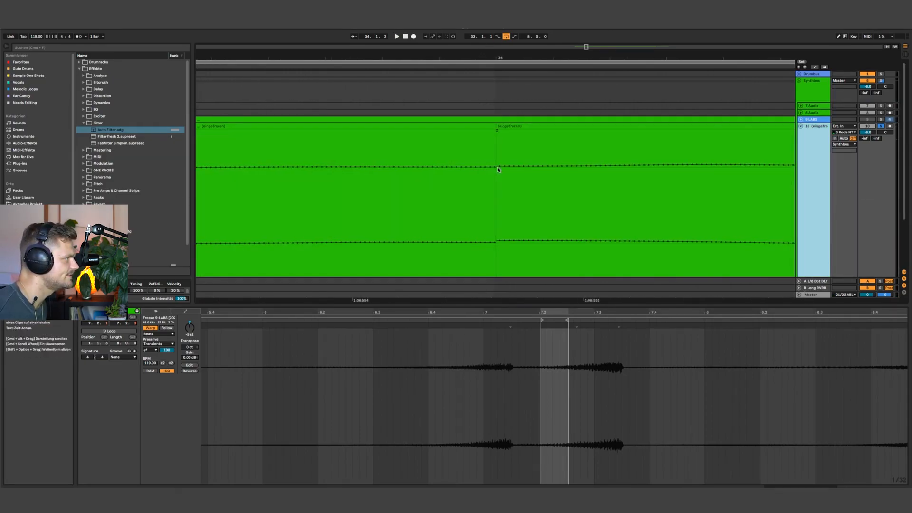
pyautogui.moveTo(503, 64); pyautogui.dragTo(384, 59)
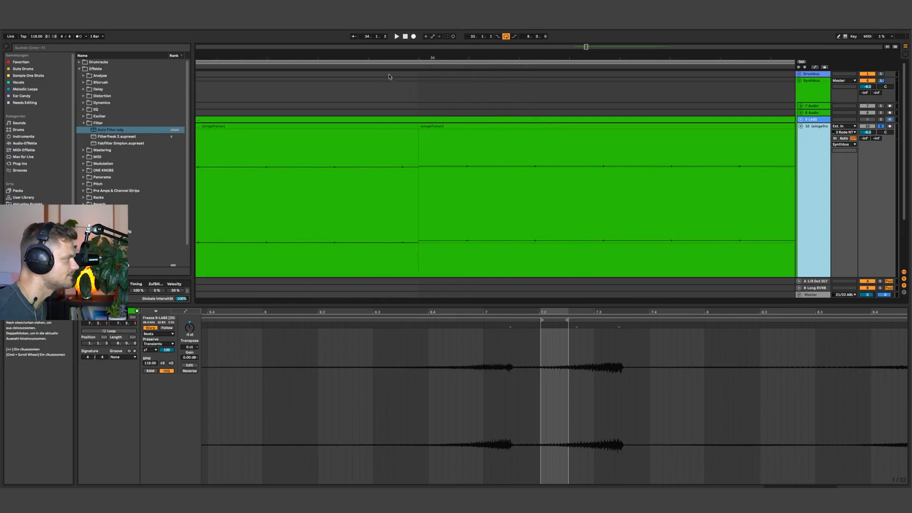
pyautogui.click(417, 246)
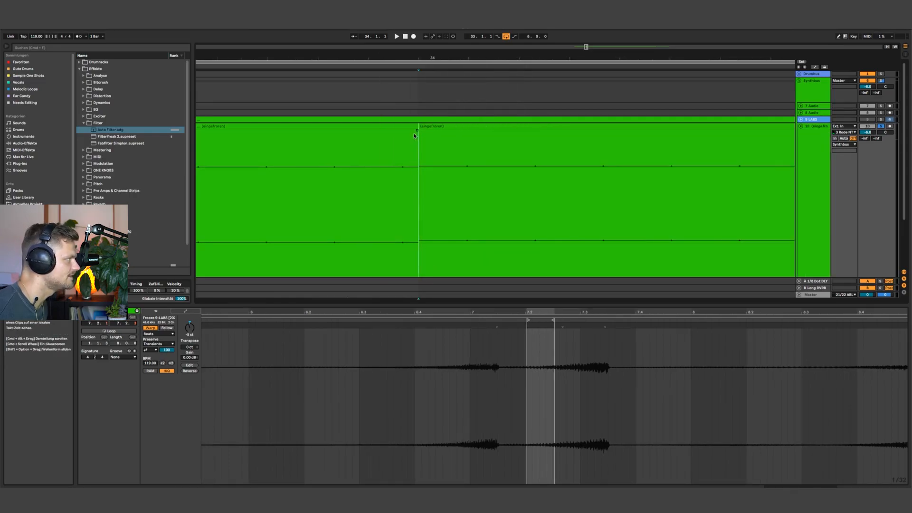
pyautogui.moveTo(416, 129); pyautogui.dragTo(469, 132)
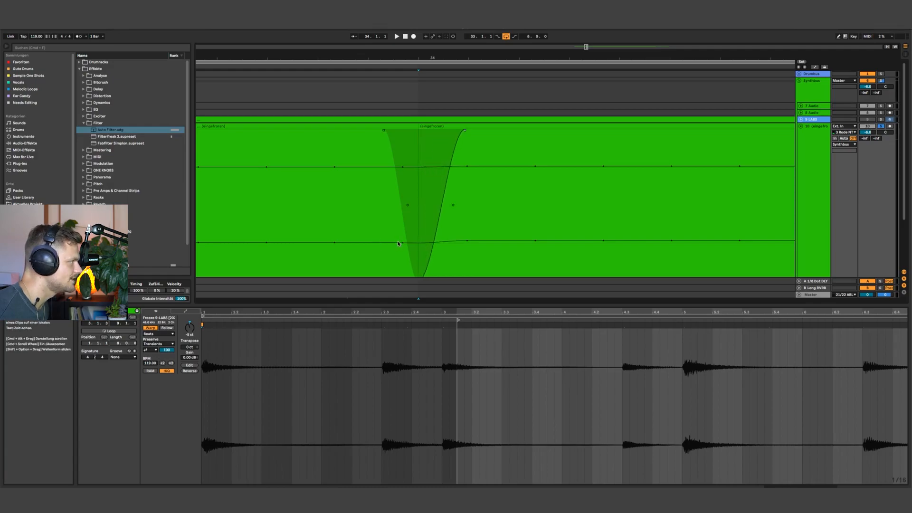
# Audition the cut at bar 34 and lengthen the fade-in of the clip that follows it.
pyautogui.moveTo(471, 56); pyautogui.dragTo(471, 19)
pyautogui.click(397, 215)
pyautogui.press('space')
pyautogui.press('space')
pyautogui.moveTo(470, 129); pyautogui.dragTo(496, 131)
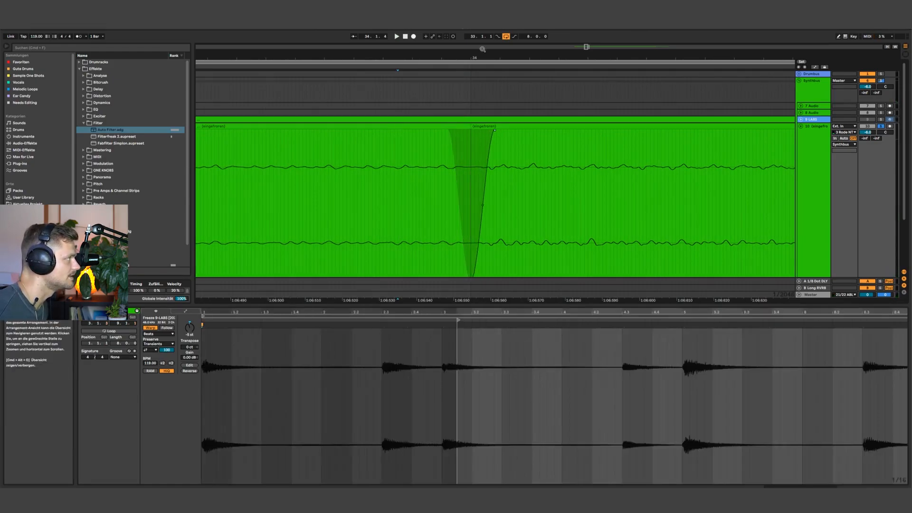
# Play the faded passage around bar 34 and replay it from the first slice.
pyautogui.moveTo(482, 48); pyautogui.dragTo(483, 33)
pyautogui.click(463, 88)
pyautogui.press('space')
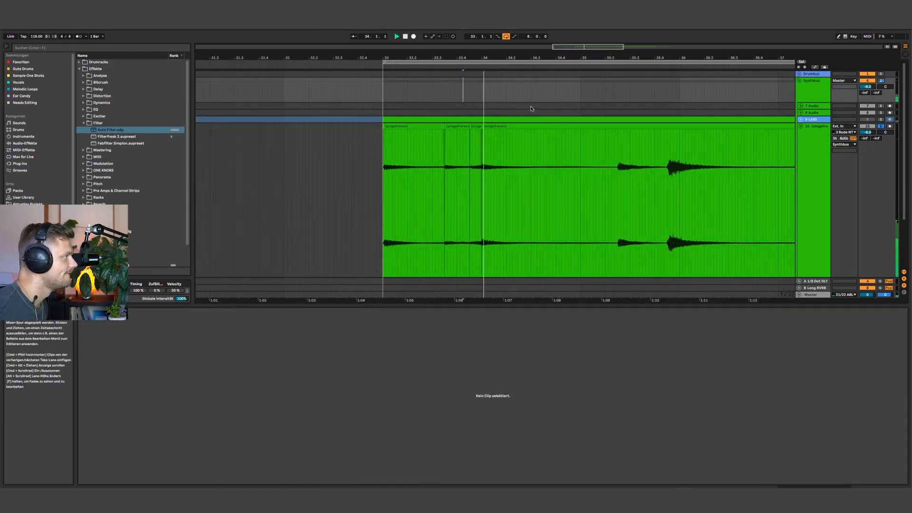
pyautogui.click(518, 127)
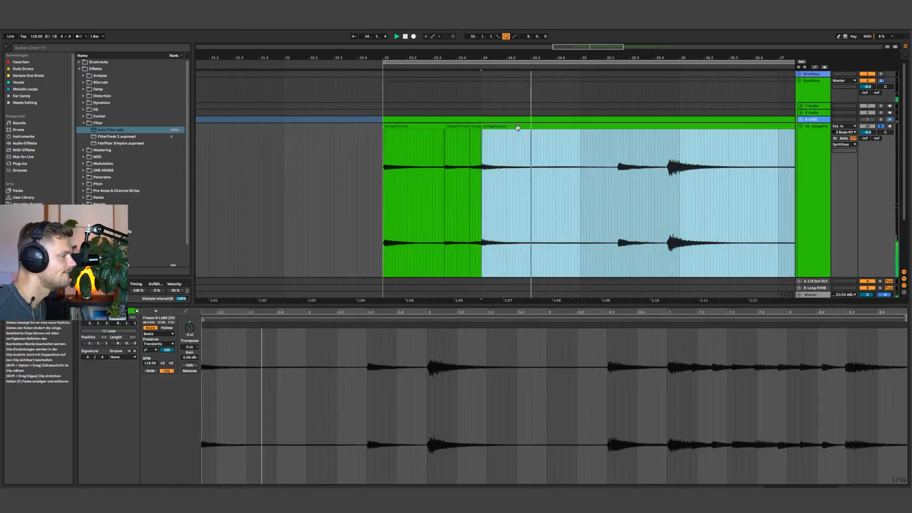
pyautogui.hotkey('shift', 'Tab')
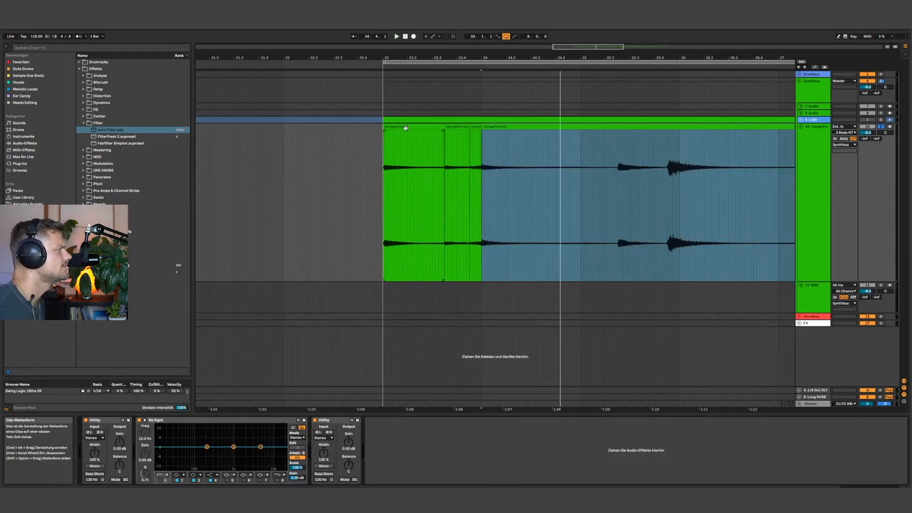
pyautogui.click(404, 127)
pyautogui.moveTo(460, 58); pyautogui.dragTo(461, 28)
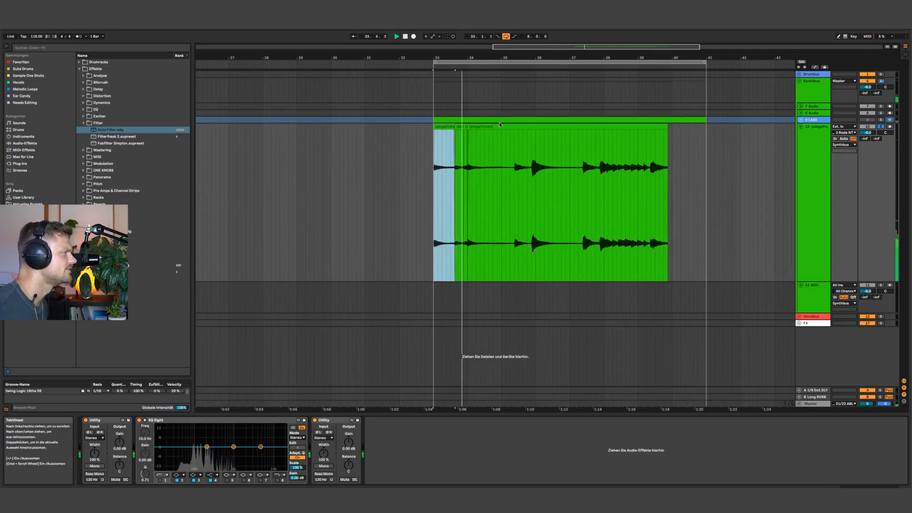
# Split the long clip at bar 35, move the second part's sample start earlier, and play from the first slice.
pyautogui.click(513, 125)
pyautogui.doubleClick(512, 125)
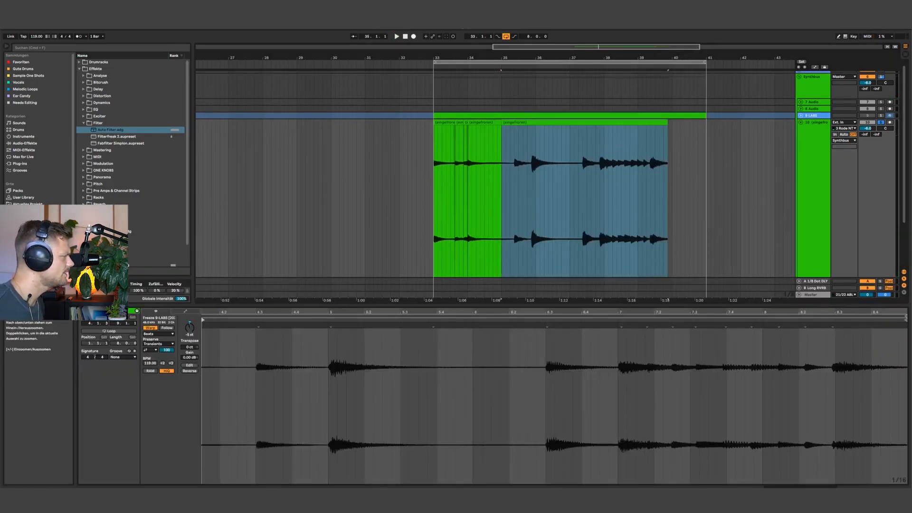
pyautogui.moveTo(214, 313); pyautogui.dragTo(216, 285)
pyautogui.moveTo(476, 318)
pyautogui.mouseDown()
pyautogui.moveTo(519, 319)
pyautogui.moveTo(334, 319)
pyautogui.moveTo(345, 320)
pyautogui.mouseUp()
pyautogui.press('space')
pyautogui.click(436, 124)
pyautogui.press('space')
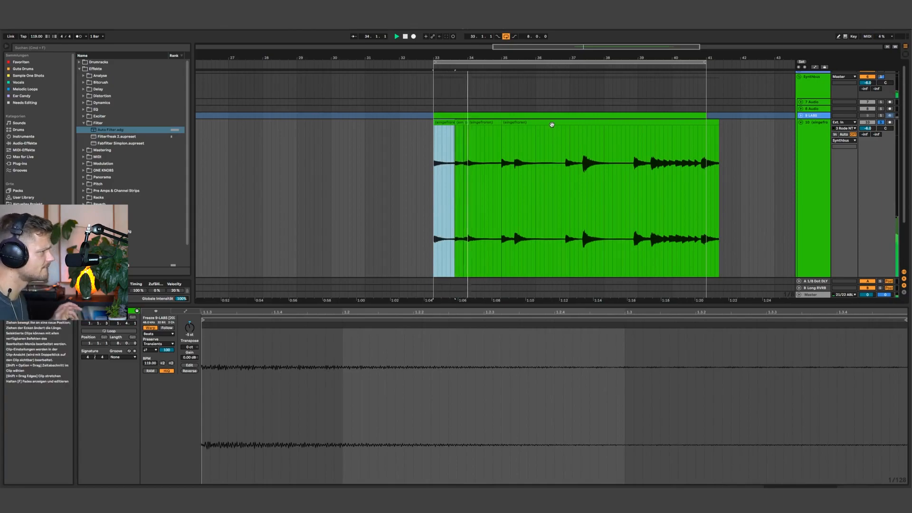
# Set the sample start of the clip at bar 35 to 7.1.1 and duplicate its first bar to bar 36.
pyautogui.click(550, 125)
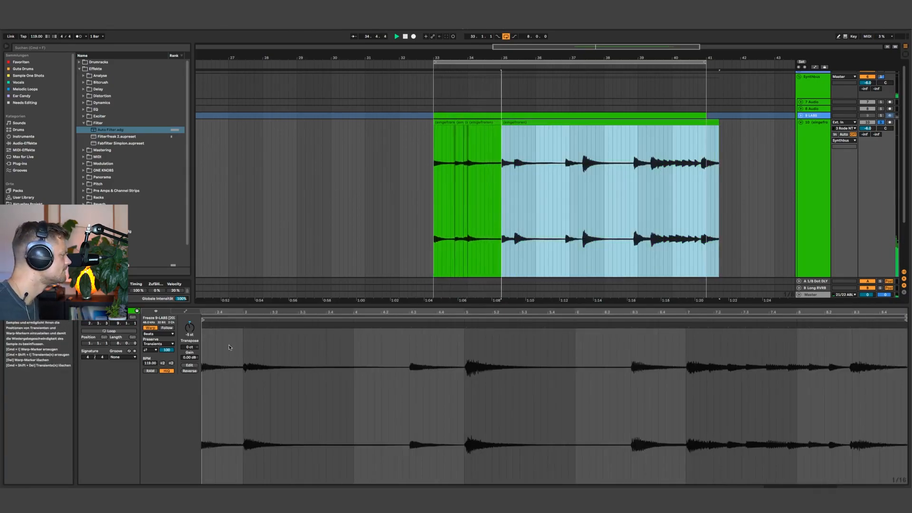
pyautogui.moveTo(203, 321); pyautogui.dragTo(685, 327)
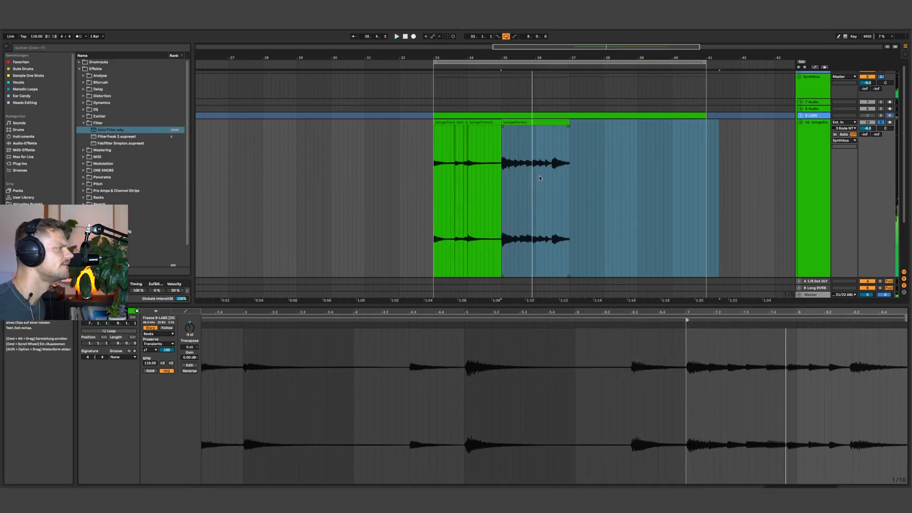
pyautogui.moveTo(535, 174); pyautogui.dragTo(502, 173)
pyautogui.press('space')
pyautogui.press('space')
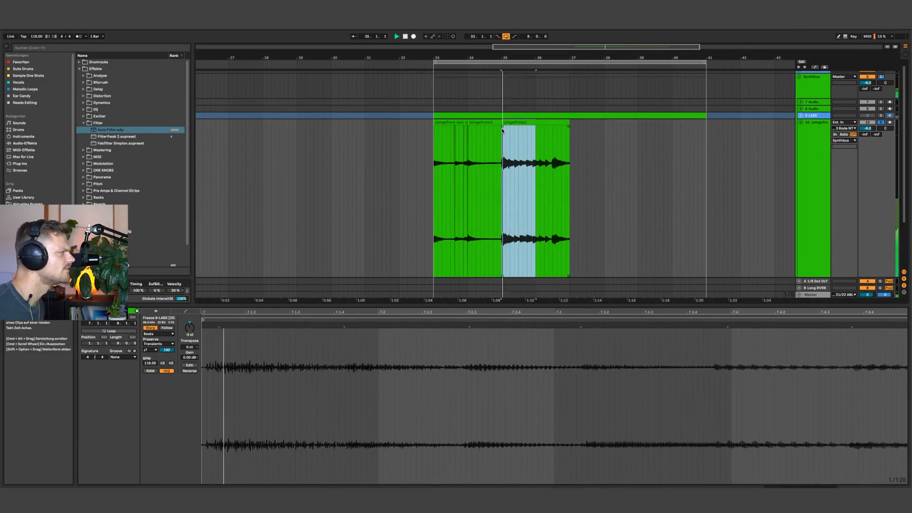
pyautogui.press('space')
pyautogui.click(503, 127)
pyautogui.press('space')
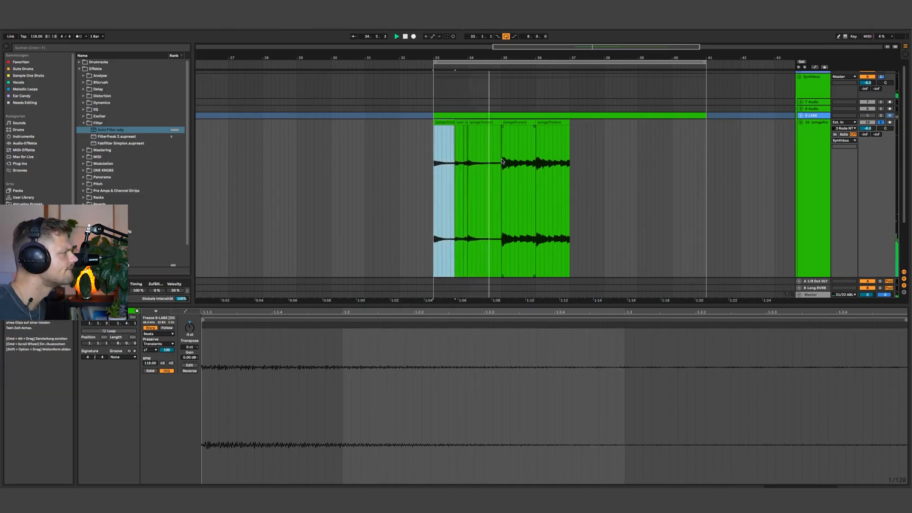
# Select the first half of the slice at bar 35 and audition it repeatedly.
pyautogui.moveTo(502, 161); pyautogui.dragTo(519, 162)
pyautogui.click(520, 162)
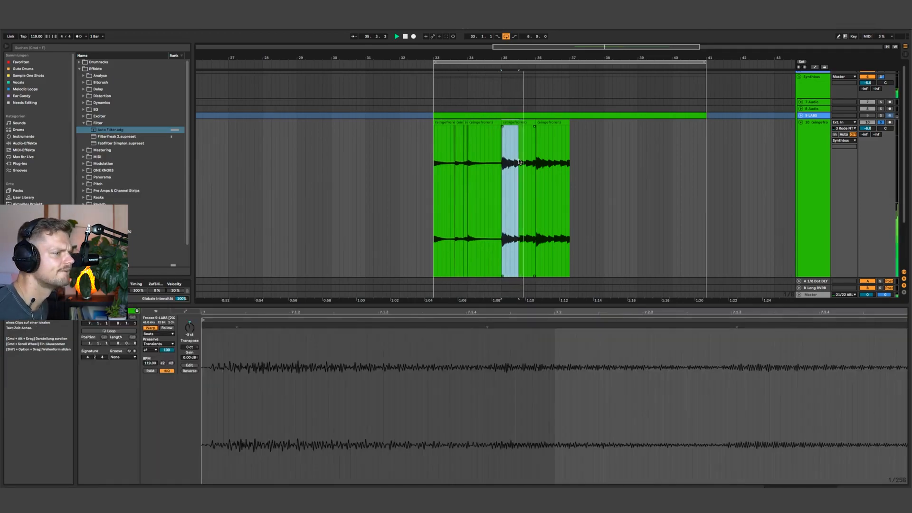
pyautogui.press('space')
pyautogui.press('space')
pyautogui.press('space')
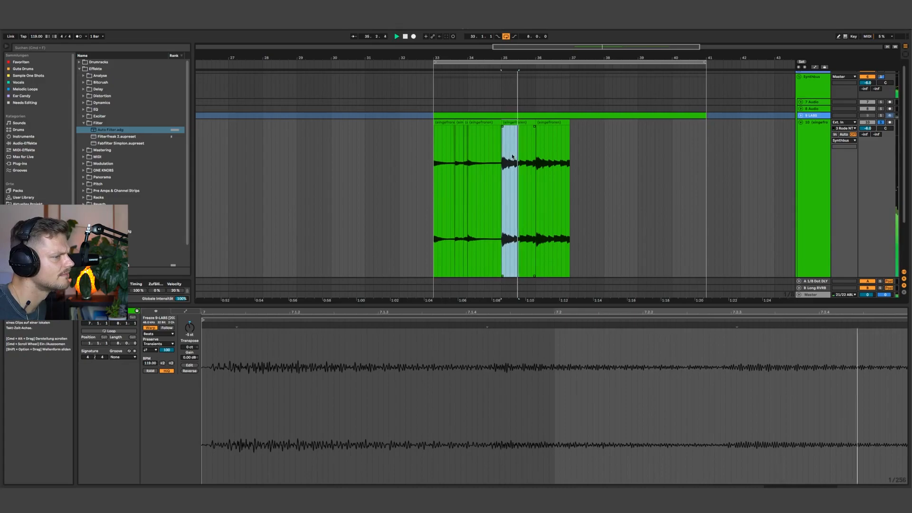
pyautogui.press('space')
pyautogui.press('space')
# Play the passage from the first slice and replay the whole slice at bar 35.
pyautogui.moveTo(512, 55); pyautogui.dragTo(504, 175)
pyautogui.click(439, 123)
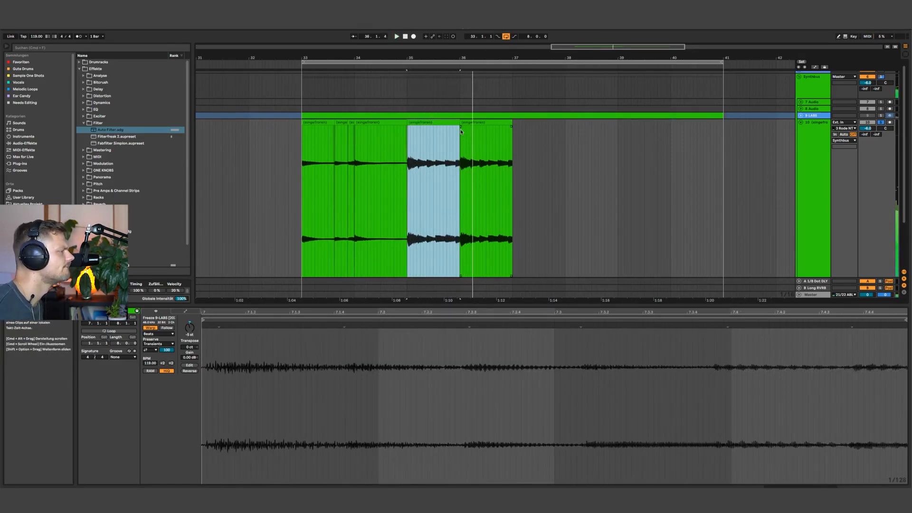
pyautogui.press('space')
pyautogui.press('space')
pyautogui.press('space')
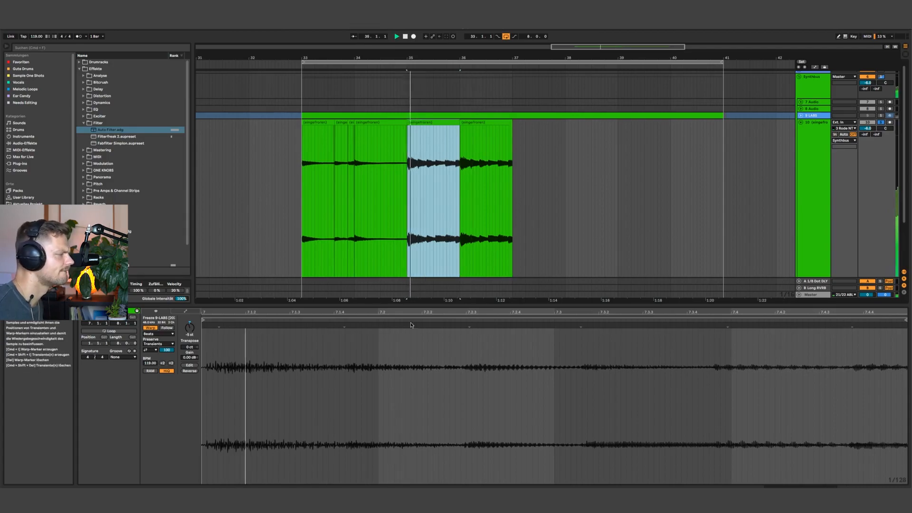
pyautogui.doubleClick(853, 326)
pyautogui.moveTo(853, 325); pyautogui.dragTo(869, 325)
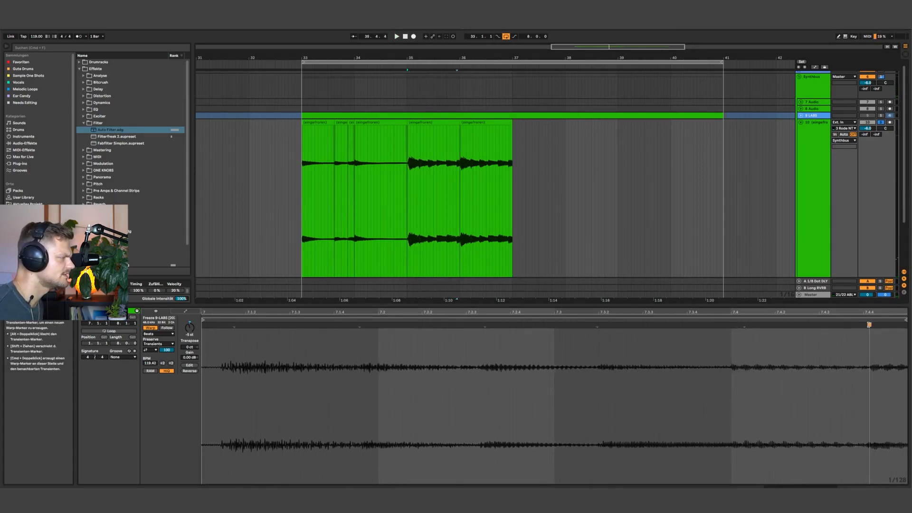
pyautogui.press('super+z')
# Pin the start of the bar 35 slice with a warp marker, shift its last transient slightly to the right, and add a marker near 7.4.
pyautogui.doubleClick(208, 325)
pyautogui.press('space')
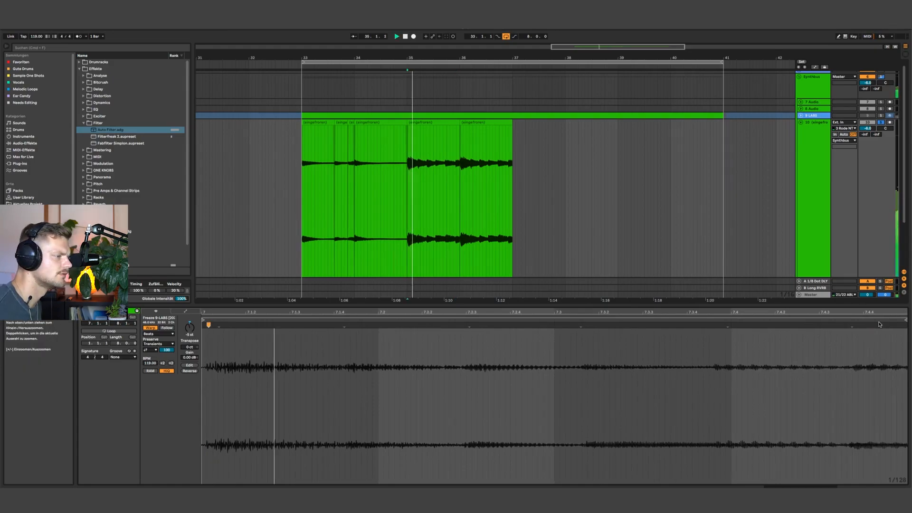
pyautogui.moveTo(854, 325); pyautogui.dragTo(872, 326)
pyautogui.press('space')
pyautogui.press('space')
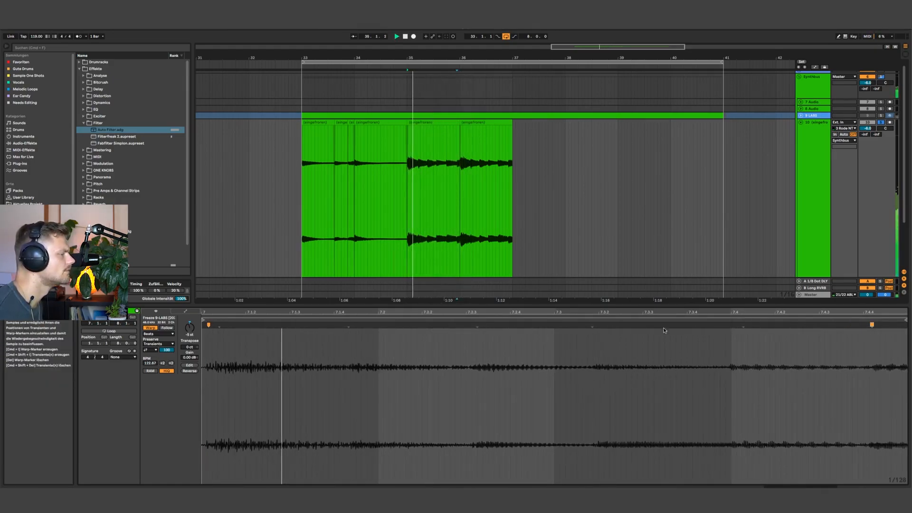
pyautogui.doubleClick(739, 325)
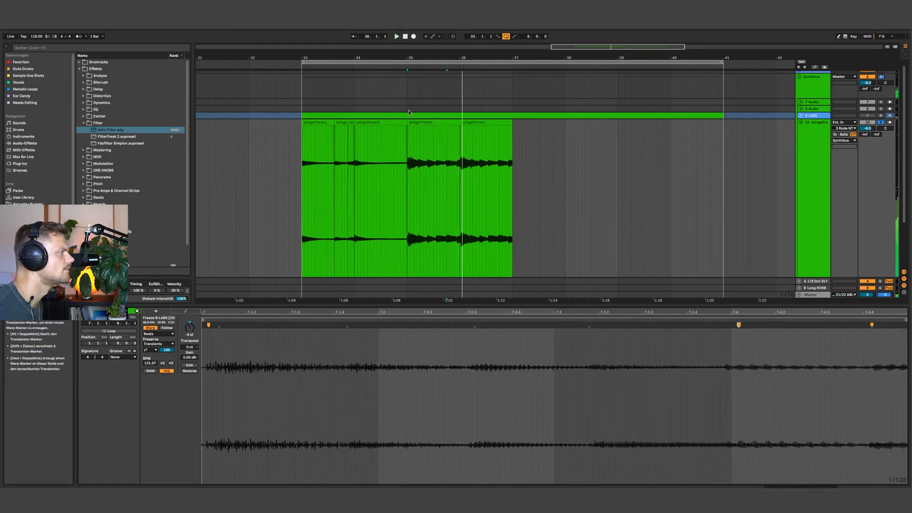
# Lower the cue volume, turn on the metronome, and play the warped slice at bar 35 against it.
pyautogui.click(445, 122)
pyautogui.moveTo(886, 295); pyautogui.dragTo(764, 283)
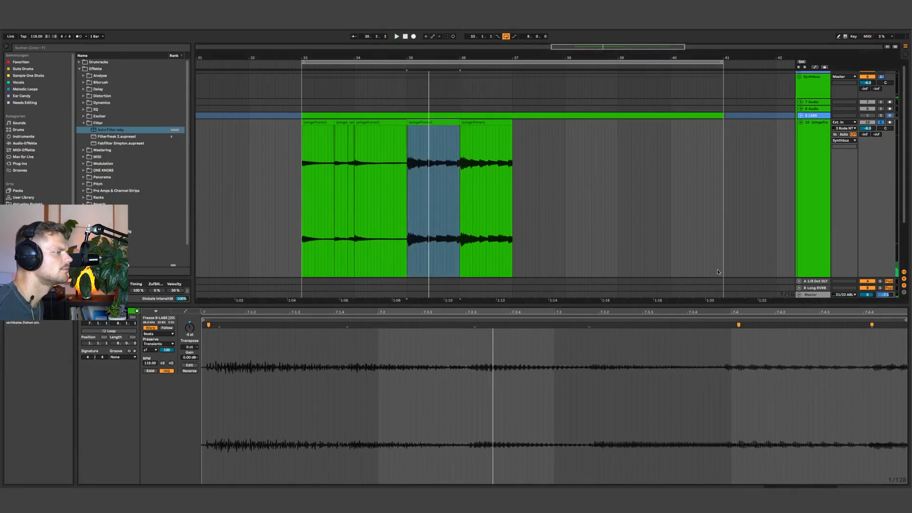
pyautogui.click(80, 38)
pyautogui.press('space')
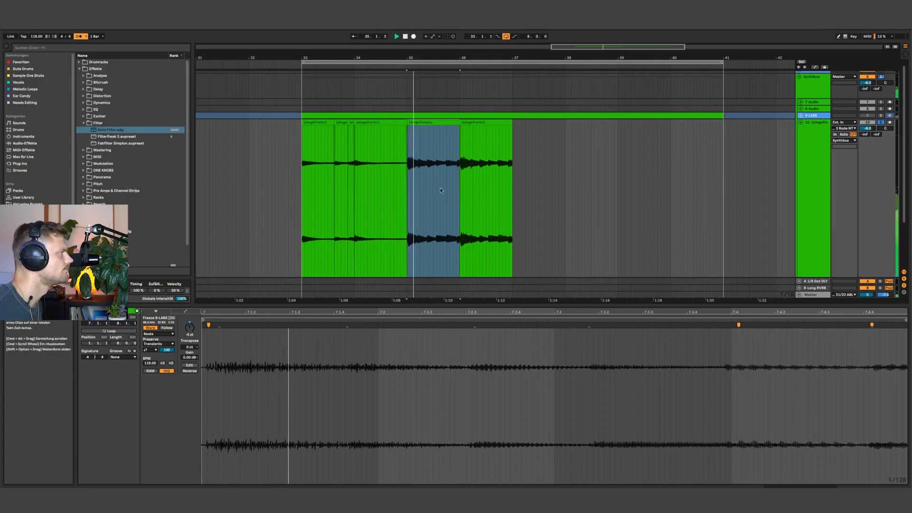
# Duplicate the warped slice from bar 35 to bar 36 and delete the last beat of the copy.
pyautogui.click(446, 122)
pyautogui.press('super+d')
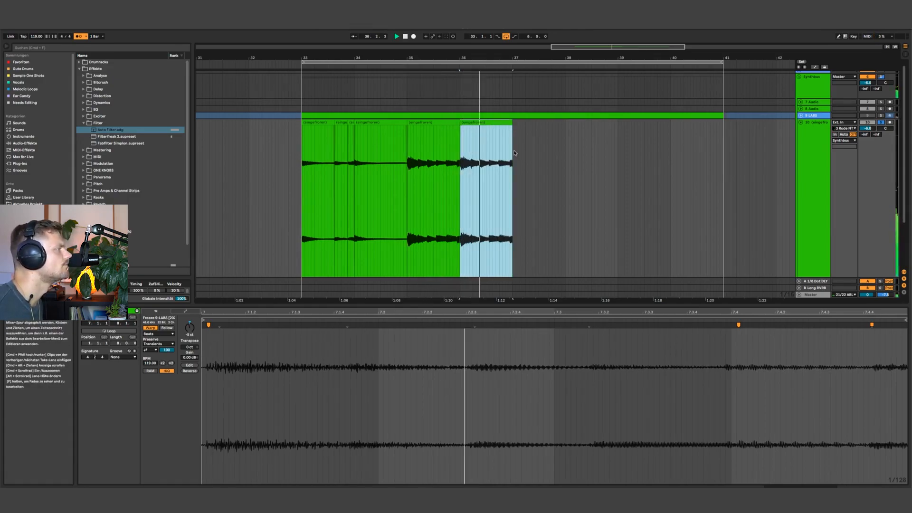
pyautogui.click(515, 151)
pyautogui.moveTo(513, 152); pyautogui.dragTo(498, 153)
pyautogui.press('Delete')
# Copy the first slice of the arrangement to beat 4 of bar 36, directly behind the shortened slice.
pyautogui.moveTo(319, 122); pyautogui.dragTo(525, 142)
pyautogui.click(494, 122)
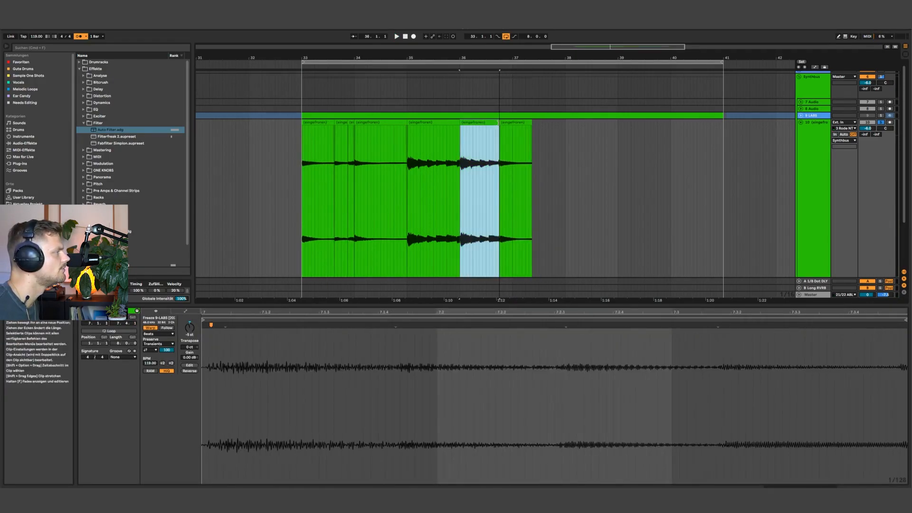
pyautogui.click(509, 123)
# Turn on looping for the copied slice at the end and move its start marker past the first note's attack.
pyautogui.moveTo(388, 314); pyautogui.dragTo(228, 317)
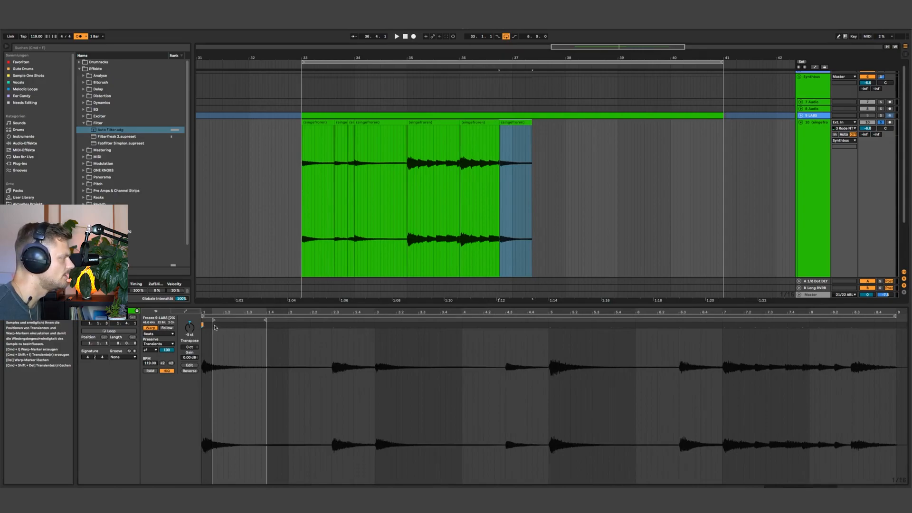
pyautogui.click(119, 331)
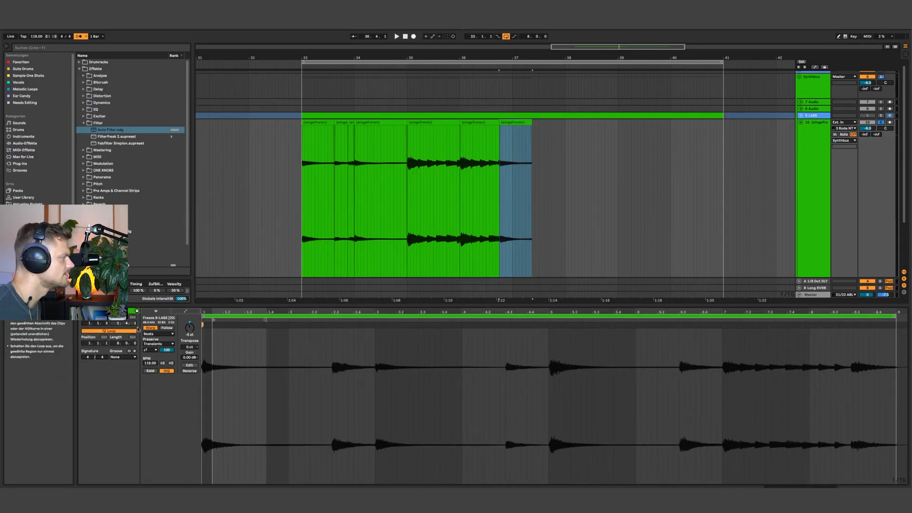
pyautogui.click(111, 331)
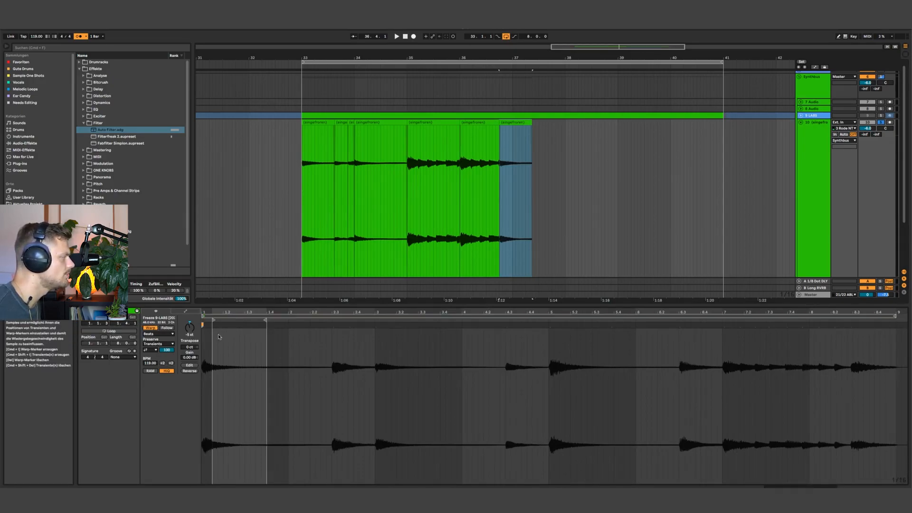
pyautogui.click(112, 331)
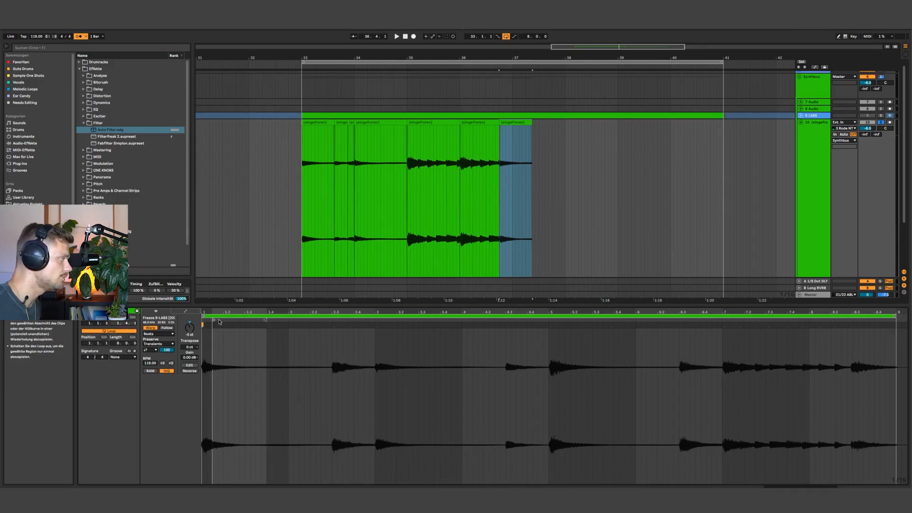
pyautogui.click(112, 331)
pyautogui.moveTo(224, 320)
pyautogui.mouseDown()
pyautogui.moveTo(258, 320)
pyautogui.moveTo(202, 320)
pyautogui.moveTo(441, 320)
pyautogui.moveTo(202, 320)
pyautogui.moveTo(633, 345)
pyautogui.moveTo(236, 341)
pyautogui.mouseUp()
pyautogui.press('super+z')
pyautogui.press('super+z')
pyautogui.press('super+z')
pyautogui.press('space')
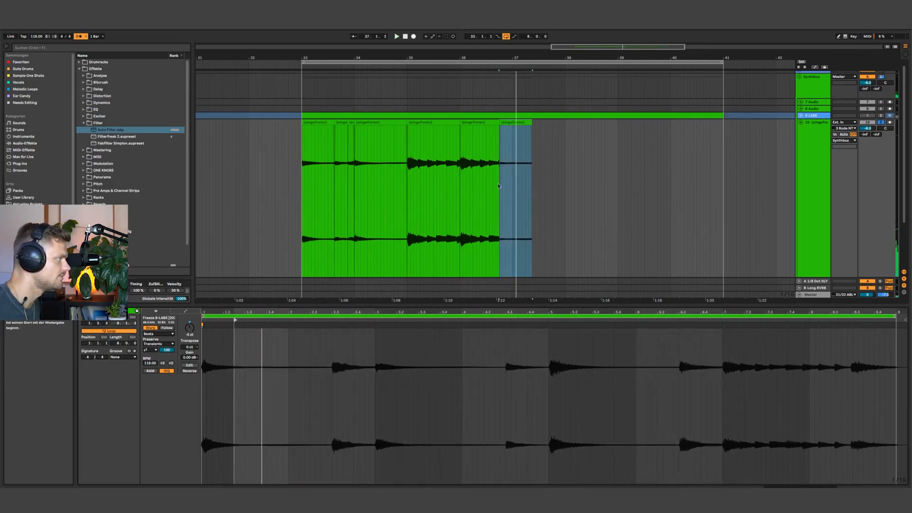
# Audition the end of the chopped passage and examine the looped last slice's waveform around its start marker.
pyautogui.press('space')
pyautogui.press('space')
pyautogui.click(447, 141)
pyautogui.press('space')
pyautogui.moveTo(534, 147); pyautogui.dragTo(515, 160)
pyautogui.click(507, 123)
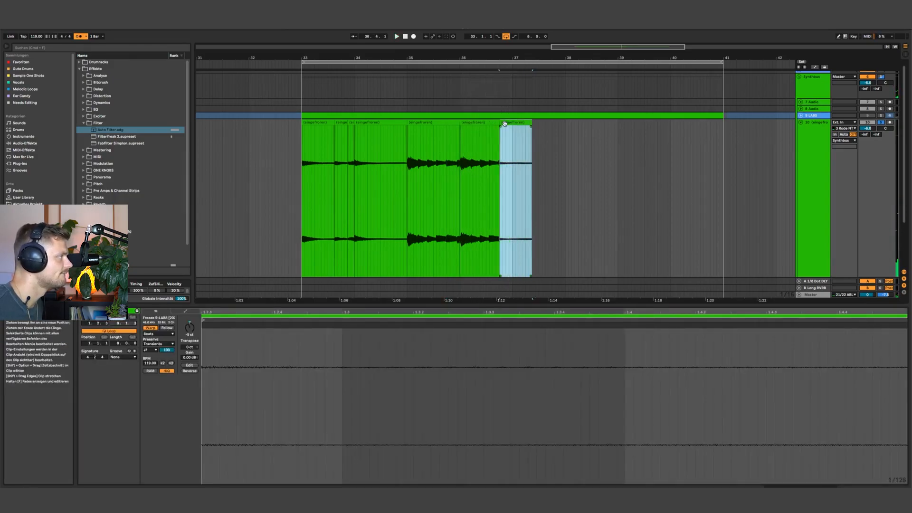
pyautogui.doubleClick(230, 311)
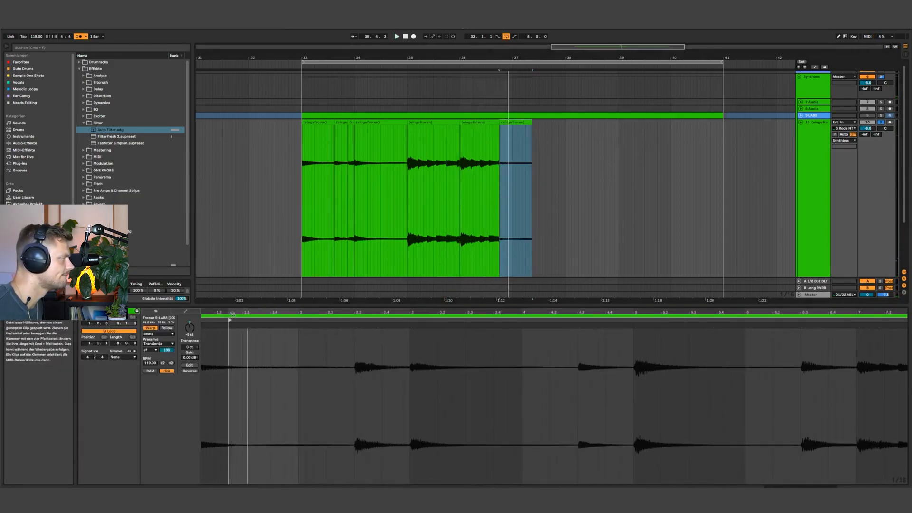
# Fine-tune the looped last slice's start marker slightly earlier and audition the transition from the slice before it.
pyautogui.hscroll(-1, 232, 313)
pyautogui.moveTo(241, 321); pyautogui.dragTo(237, 321)
pyautogui.press('space')
pyautogui.press('space')
pyautogui.press('space')
pyautogui.press('space')
pyautogui.press('space')
pyautogui.press('space')
pyautogui.press('space')
pyautogui.moveTo(485, 49); pyautogui.dragTo(522, 132)
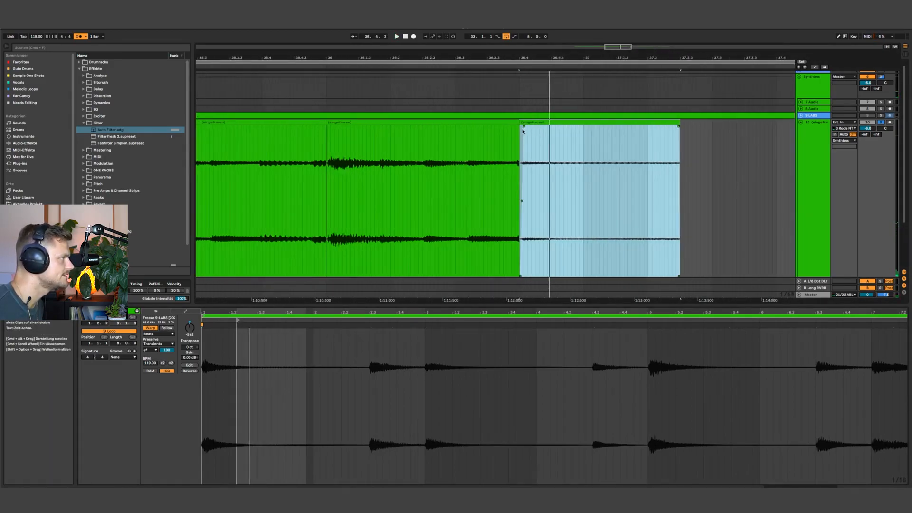
pyautogui.click(520, 129)
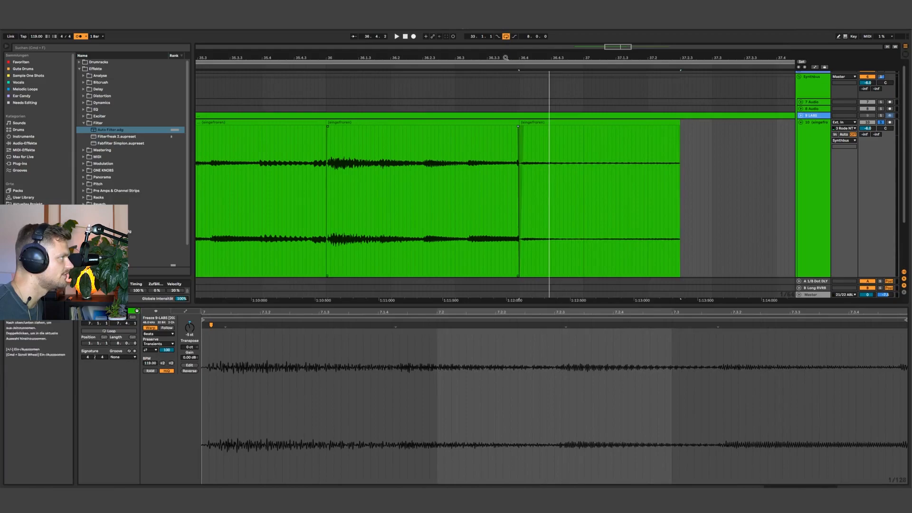
# Delete everything on the chopped audio track past bar 37 to trim the last slice to the bar line.
pyautogui.moveTo(505, 57); pyautogui.dragTo(506, 19)
pyautogui.moveTo(511, 131); pyautogui.dragTo(579, 130)
pyautogui.press('Delete')
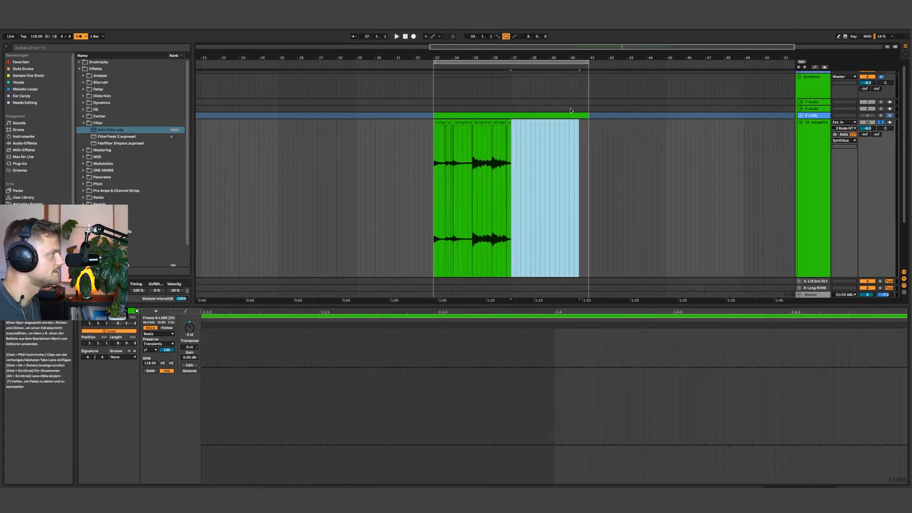
# Lower the clip gain of the slice at bar 35 to -7.12 dB and of the slice at bar 36 to -7.95 dB.
pyautogui.moveTo(494, 58); pyautogui.dragTo(495, 66)
pyautogui.click(476, 122)
pyautogui.moveTo(189, 357); pyautogui.dragTo(189, 369)
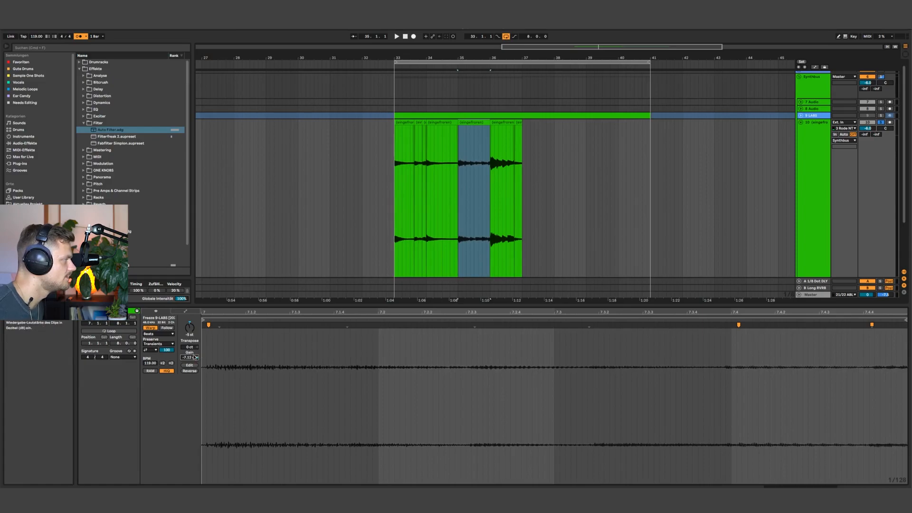
pyautogui.click(499, 127)
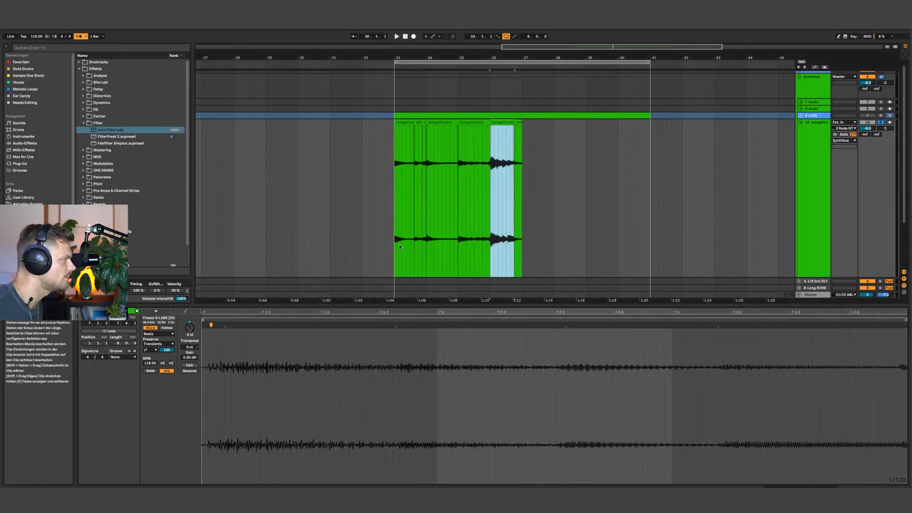
pyautogui.moveTo(189, 358); pyautogui.dragTo(189, 379)
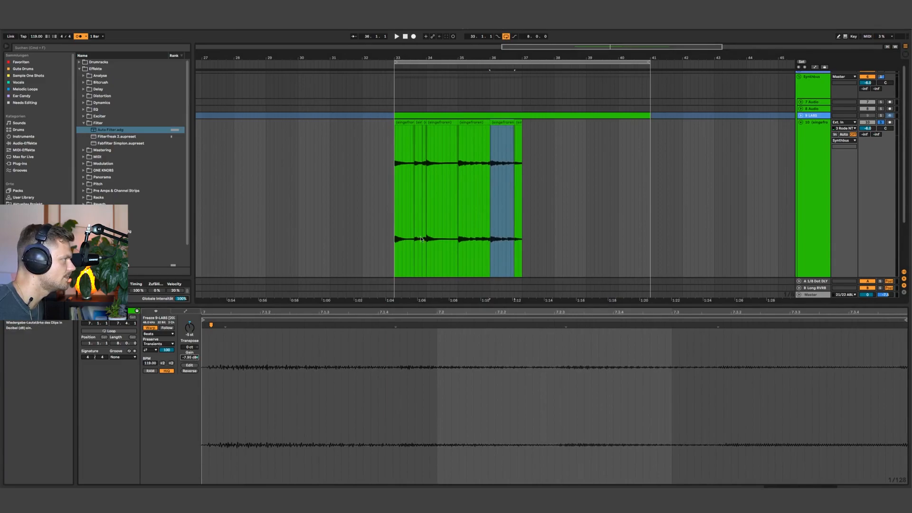
# Play the chopped phrase and raise the gain of the audio track's first Utility to 7.11 dB.
pyautogui.moveTo(394, 166); pyautogui.dragTo(527, 165)
pyautogui.doubleClick(818, 157)
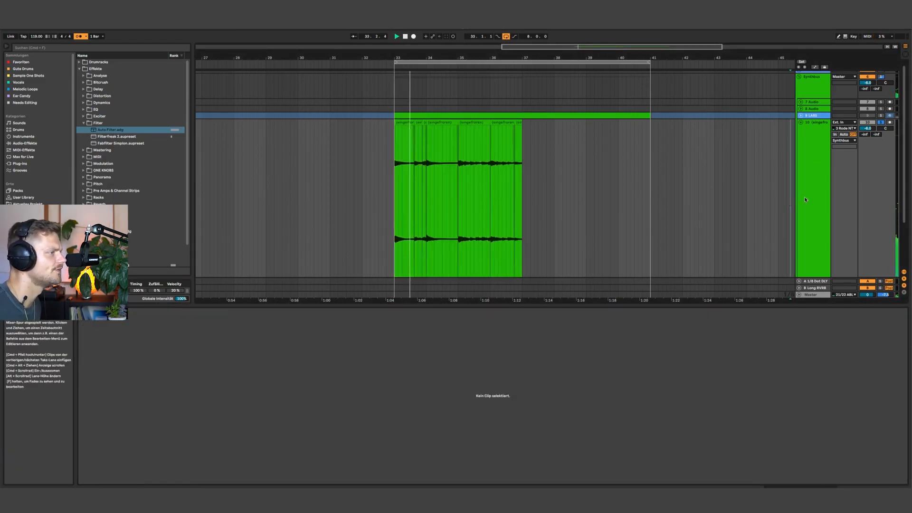
pyautogui.moveTo(113, 450); pyautogui.dragTo(113, 430)
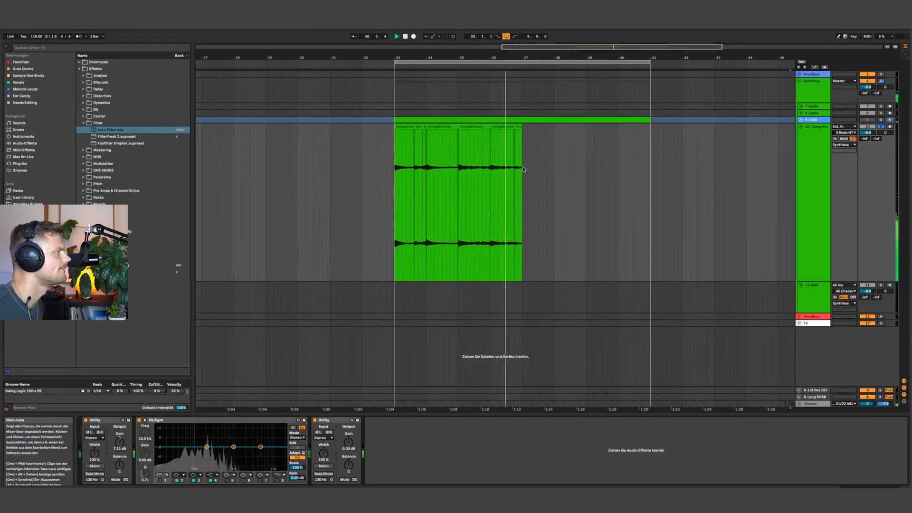
# Duplicate the whole chopped phrase from bars 33 to 37 directly behind itself, up to bar 41.
pyautogui.moveTo(524, 169); pyautogui.dragTo(395, 170)
pyautogui.press('super+d')
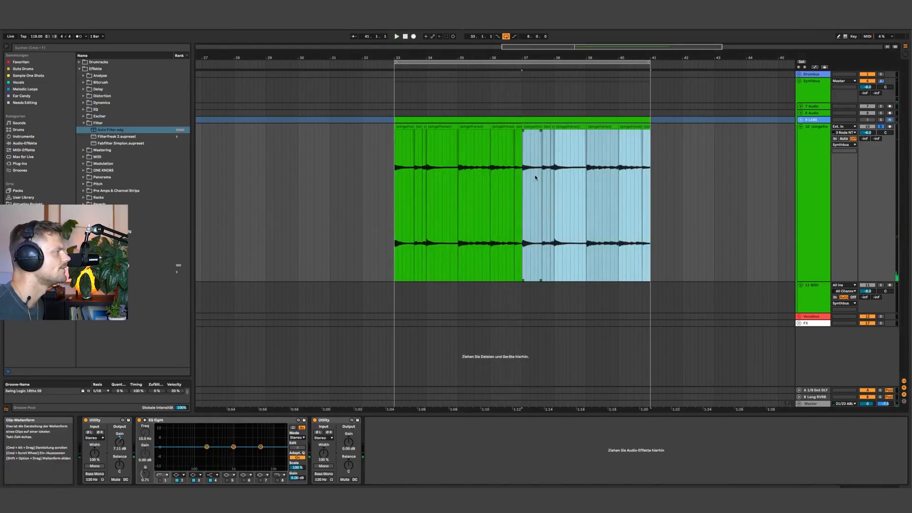
pyautogui.click(494, 175)
# Turn on looping for the slice at bar 37 and move its start marker to the note at sample position 5.
pyautogui.click(531, 124)
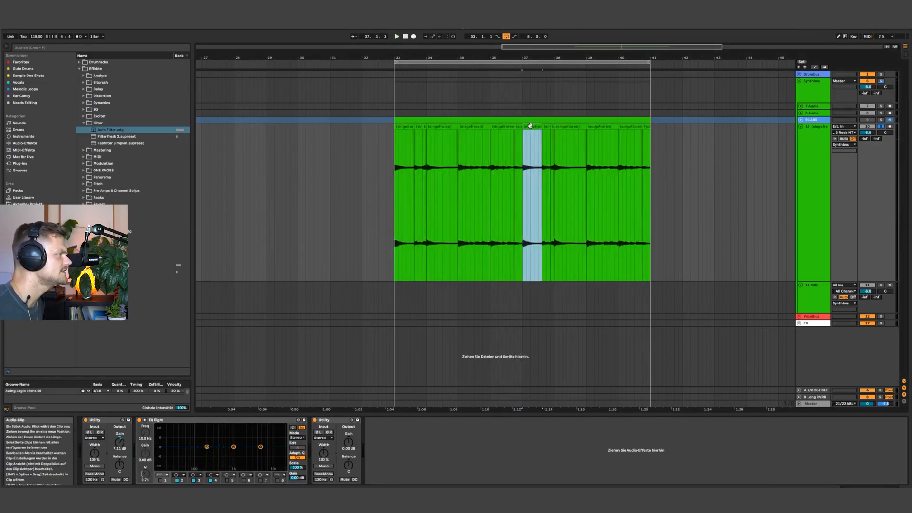
pyautogui.click(801, 120)
pyautogui.click(801, 120)
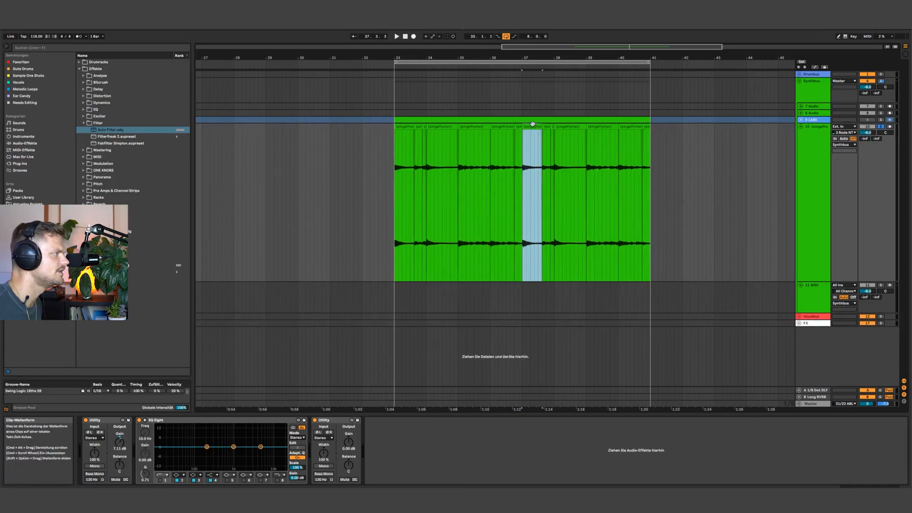
pyautogui.hotkey('shift', 'Tab')
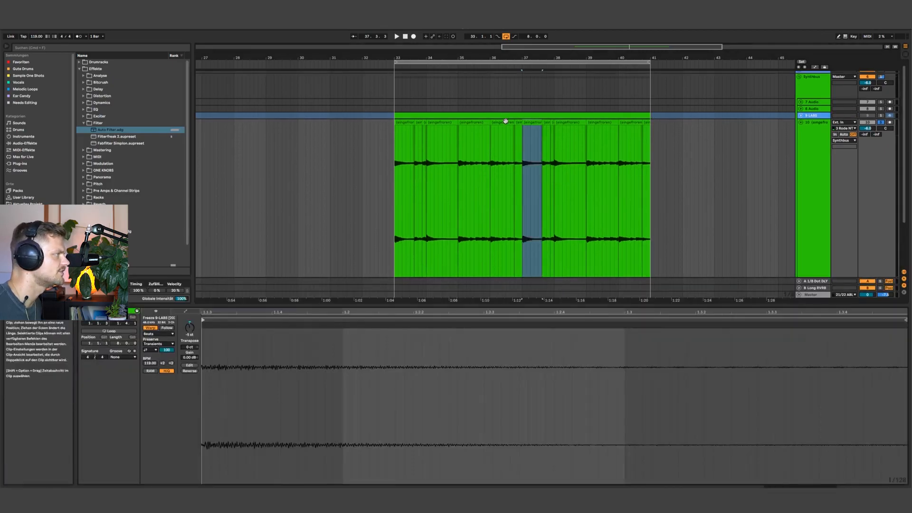
pyautogui.doubleClick(449, 313)
pyautogui.click(120, 331)
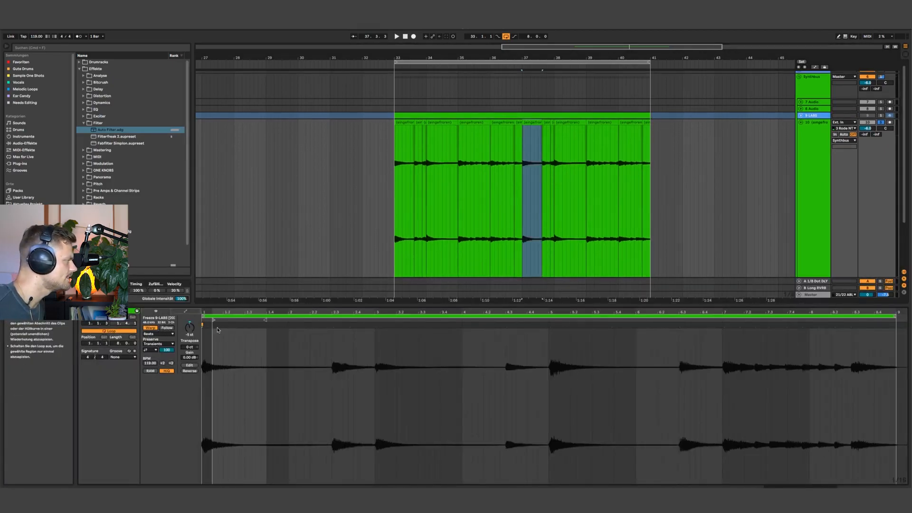
pyautogui.moveTo(213, 321); pyautogui.dragTo(554, 328)
# Audition the slice at bar 37 with its new start and lower its clip gain.
pyautogui.press('space')
pyautogui.press('space')
pyautogui.press('space')
pyautogui.press('space')
pyautogui.press('space')
pyautogui.press('space')
pyautogui.moveTo(190, 357); pyautogui.dragTo(189, 380)
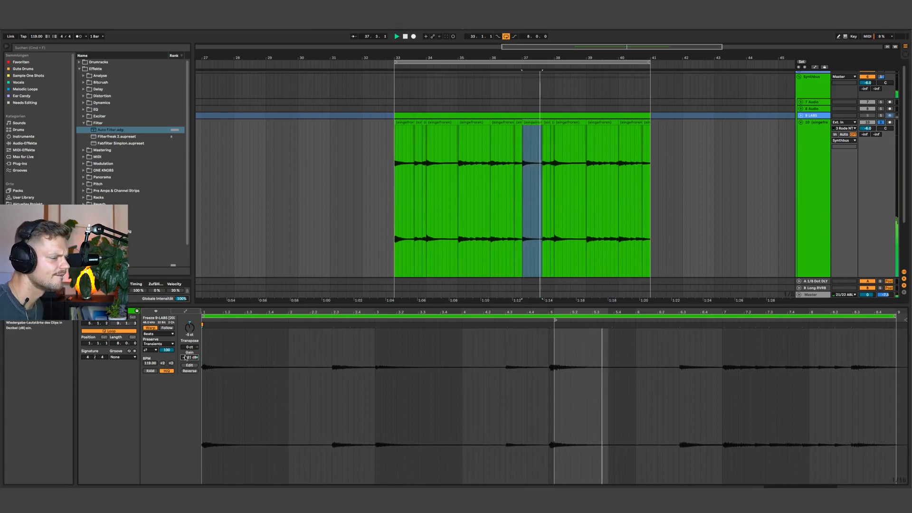
# Turn on looping for the slice at bar 38, move its start marker to the note at 4.3 and audition it.
pyautogui.click(542, 122)
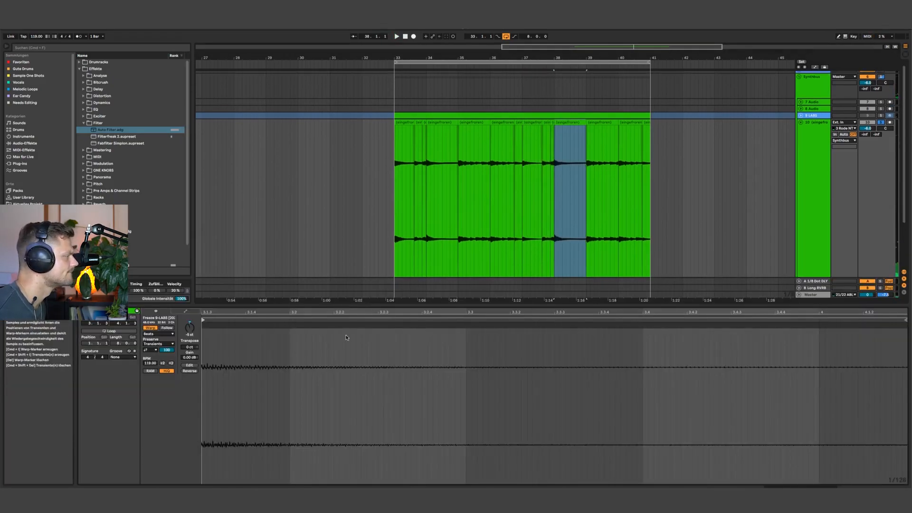
pyautogui.press('space')
pyautogui.press('space')
pyautogui.click(109, 331)
pyautogui.press('space')
pyautogui.press('space')
pyautogui.moveTo(388, 320)
pyautogui.mouseDown()
pyautogui.moveTo(281, 320)
pyautogui.moveTo(528, 319)
pyautogui.moveTo(507, 340)
pyautogui.mouseUp()
pyautogui.press('space')
pyautogui.press('space')
pyautogui.press('space')
pyautogui.press('space')
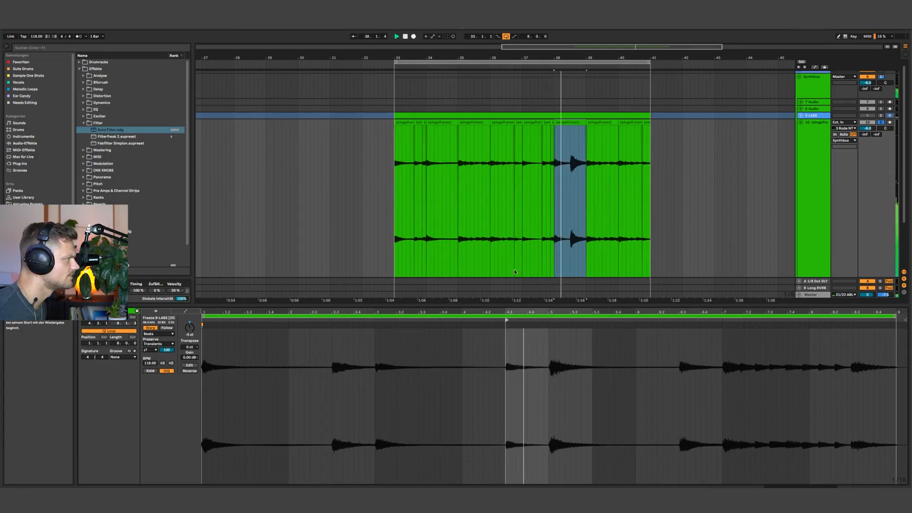
# Move the start marker of the slice at bar 38 to the note at 6.3 and lower its clip gain.
pyautogui.click(531, 122)
pyautogui.click(569, 119)
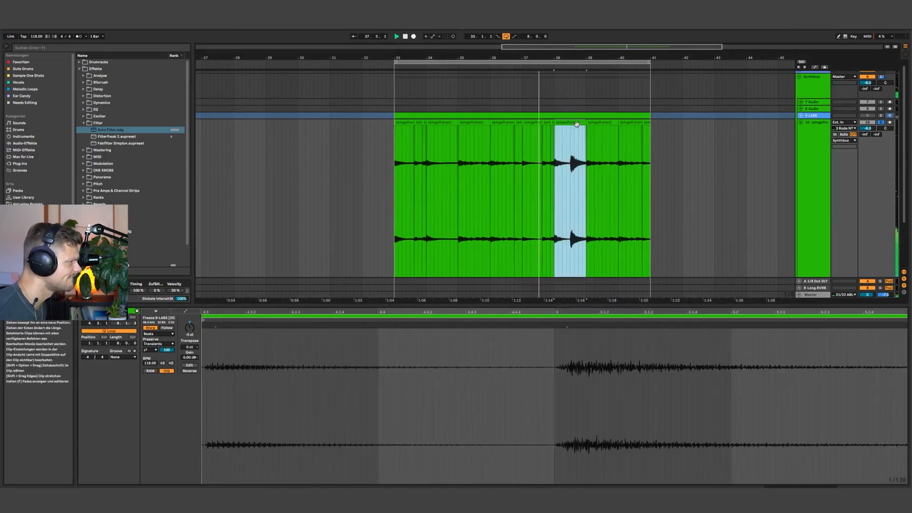
pyautogui.doubleClick(515, 313)
pyautogui.moveTo(507, 321)
pyautogui.mouseDown()
pyautogui.moveTo(698, 324)
pyautogui.moveTo(681, 328)
pyautogui.mouseUp()
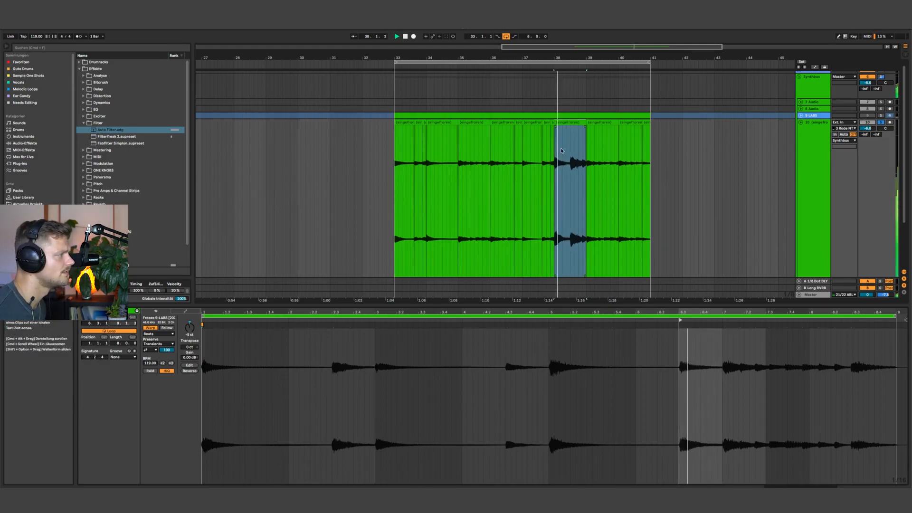
pyautogui.moveTo(193, 353); pyautogui.dragTo(193, 380)
pyautogui.press('space')
# Duplicate the first half of the slice at bar 38 over its second half, reverse the copy and audition it.
pyautogui.moveTo(569, 151); pyautogui.dragTo(555, 156)
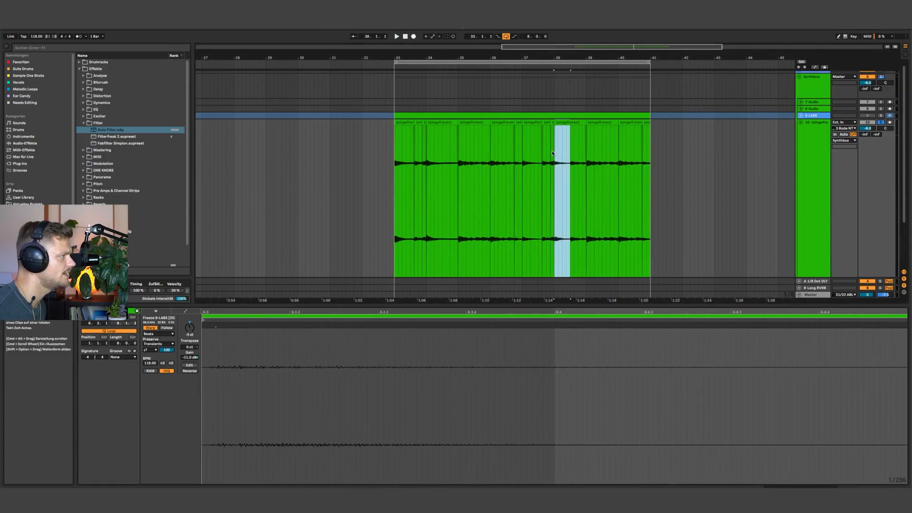
pyautogui.press('super+d')
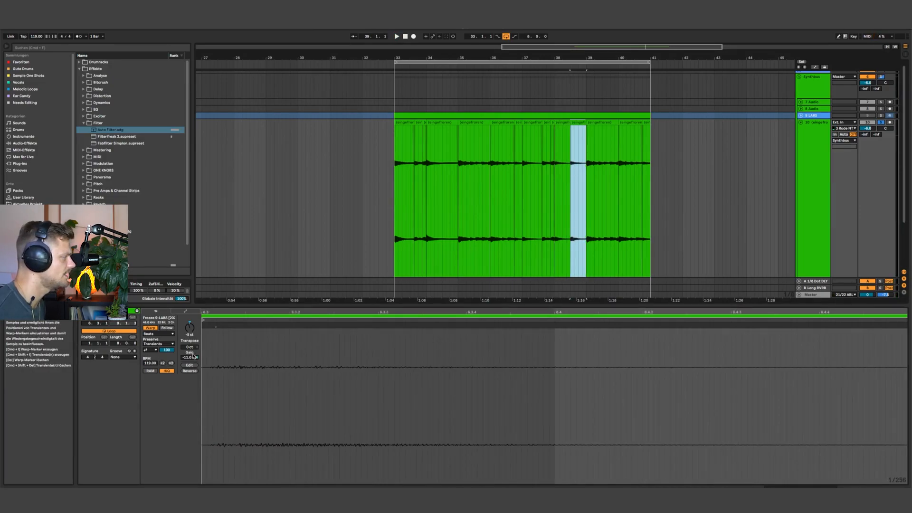
pyautogui.click(190, 371)
pyautogui.click(542, 155)
pyautogui.press('space')
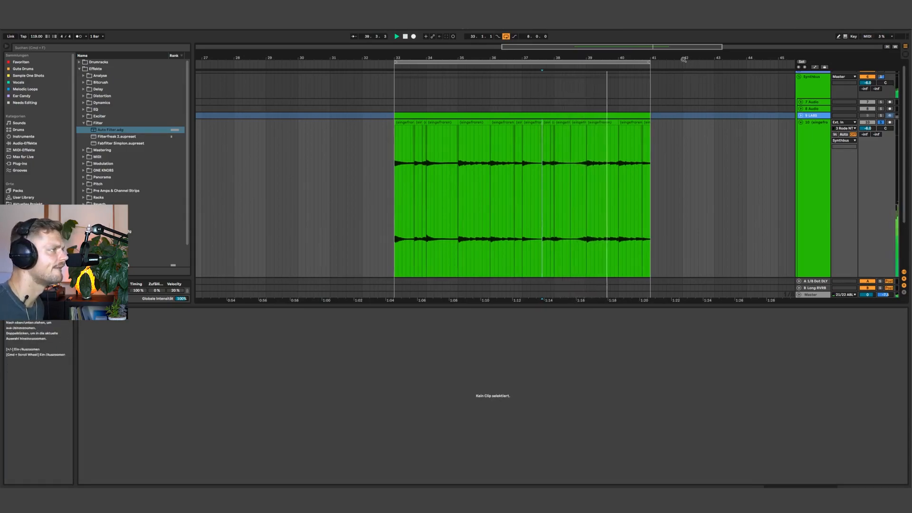
# Extend the slice at bar 39 to bar 41, replacing the slices in bar 40.
pyautogui.press('space')
pyautogui.press('space')
pyautogui.moveTo(616, 123); pyautogui.dragTo(650, 123)
pyautogui.moveTo(639, 60); pyautogui.dragTo(605, 58)
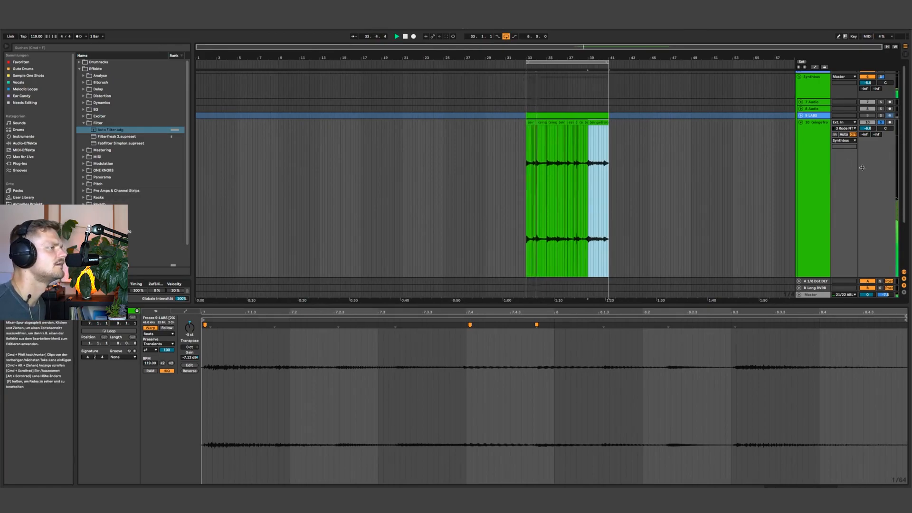
# Play the complete phrase, show the chopped audio track's device chain and switch the metronome on.
pyautogui.click(825, 208)
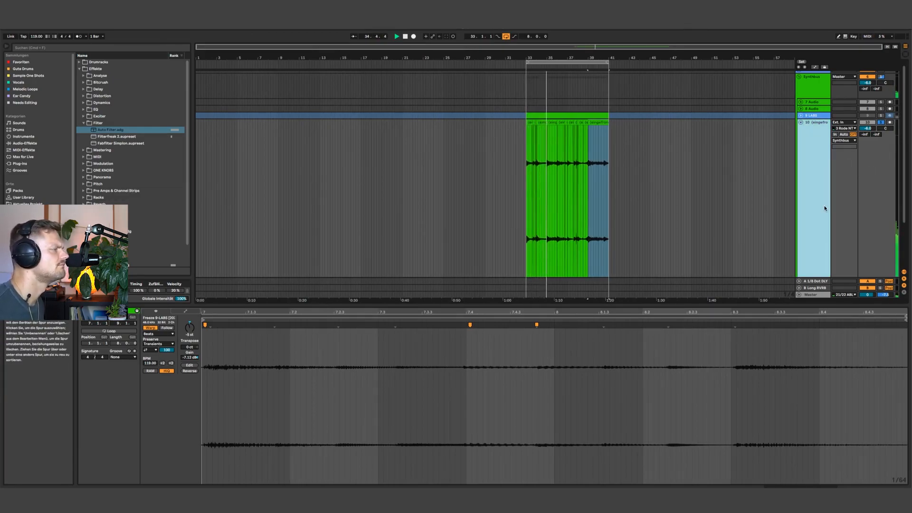
pyautogui.moveTo(566, 58); pyautogui.dragTo(497, 84)
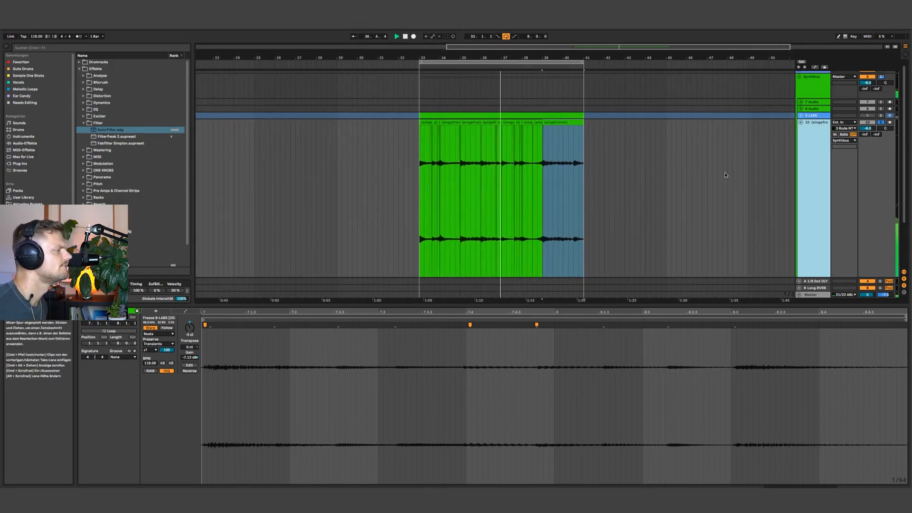
pyautogui.doubleClick(797, 233)
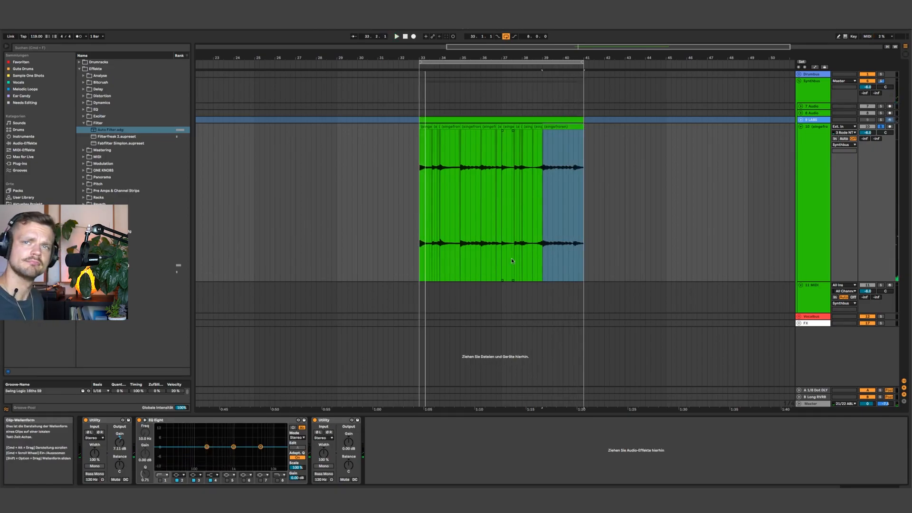
pyautogui.click(79, 36)
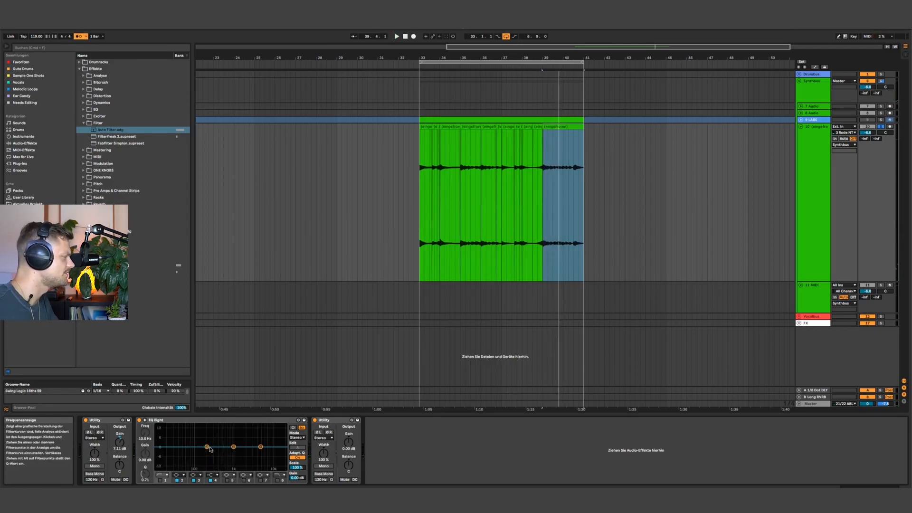
# Cut the track's low mids in EQ Eight by about 4.3 dB at 211 Hz and adjust the band's Q during playback.
pyautogui.click(566, 127)
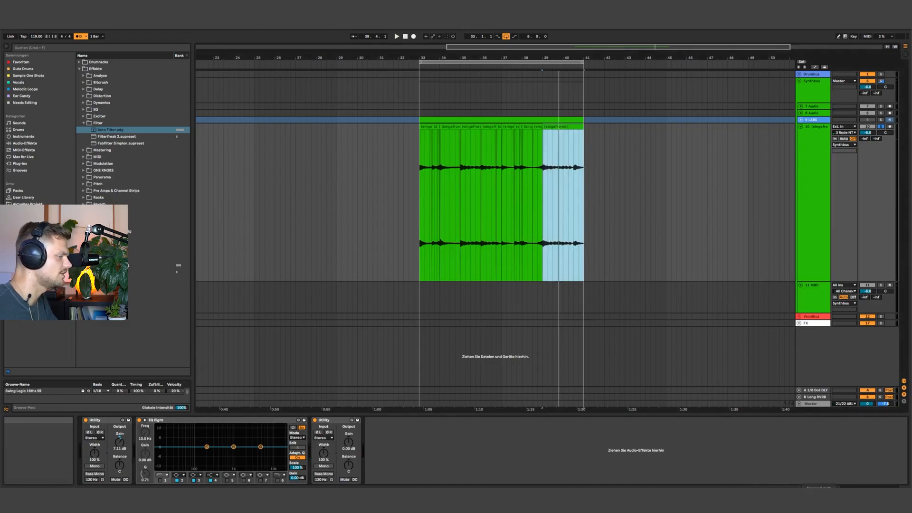
pyautogui.click(207, 447)
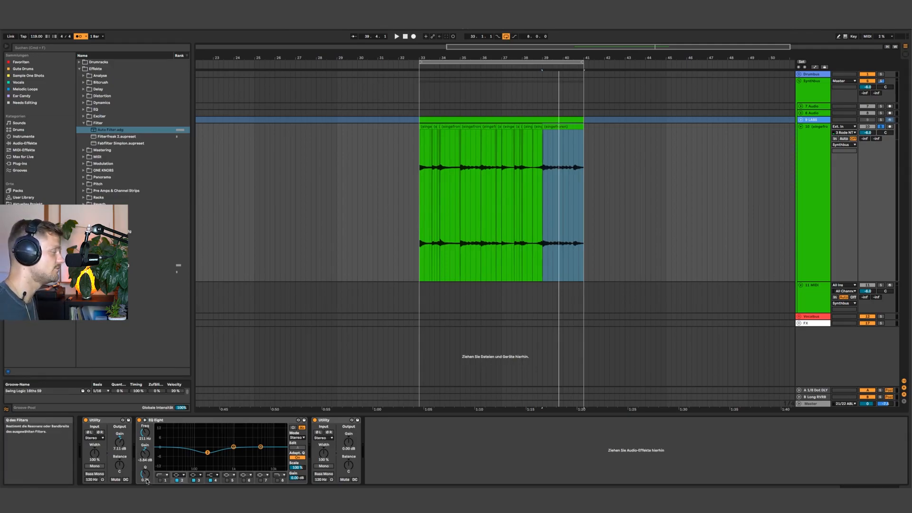
pyautogui.press('space')
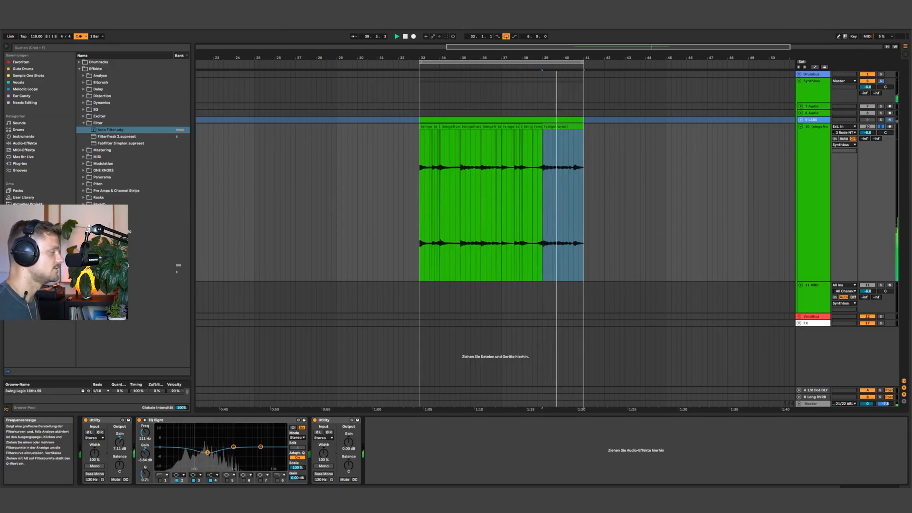
pyautogui.moveTo(145, 474); pyautogui.dragTo(145, 468)
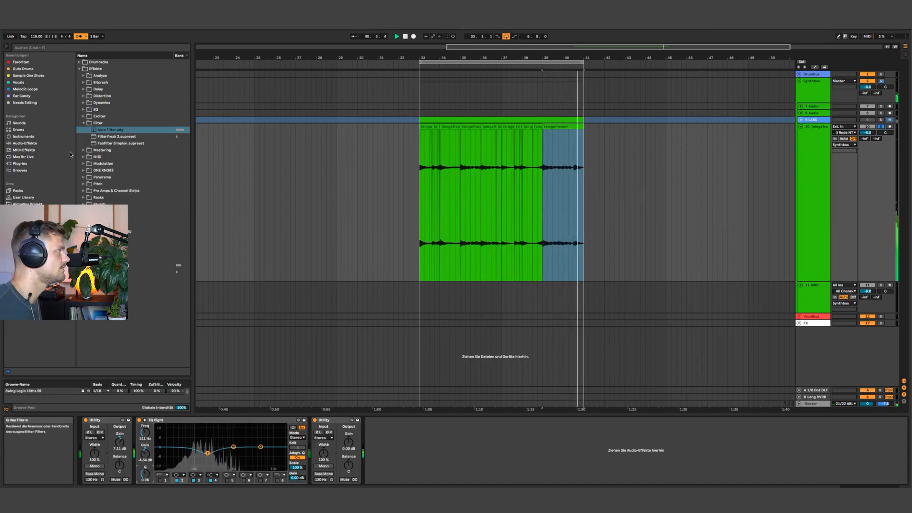
# Insert a Redux from the Drive & Color effects between the first Utility and EQ Eight and audition it.
pyautogui.click(24, 143)
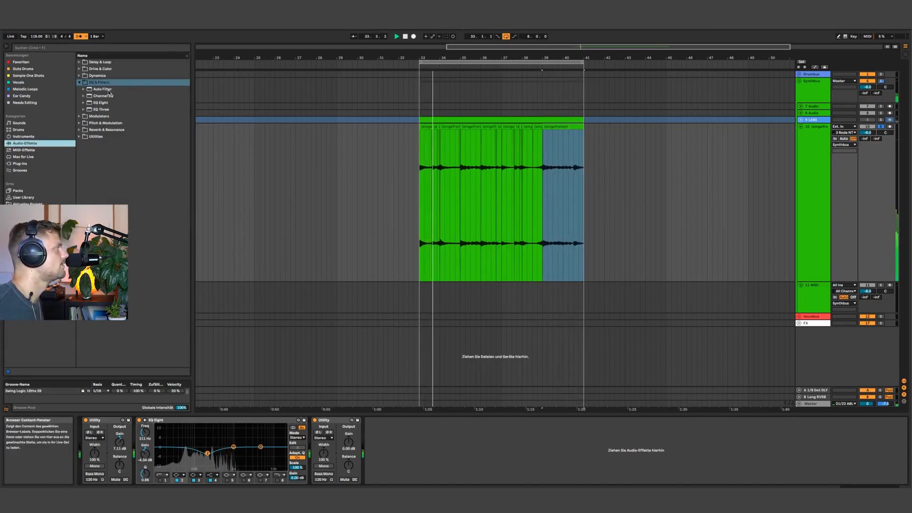
pyautogui.click(82, 69)
pyautogui.moveTo(99, 123); pyautogui.dragTo(149, 437)
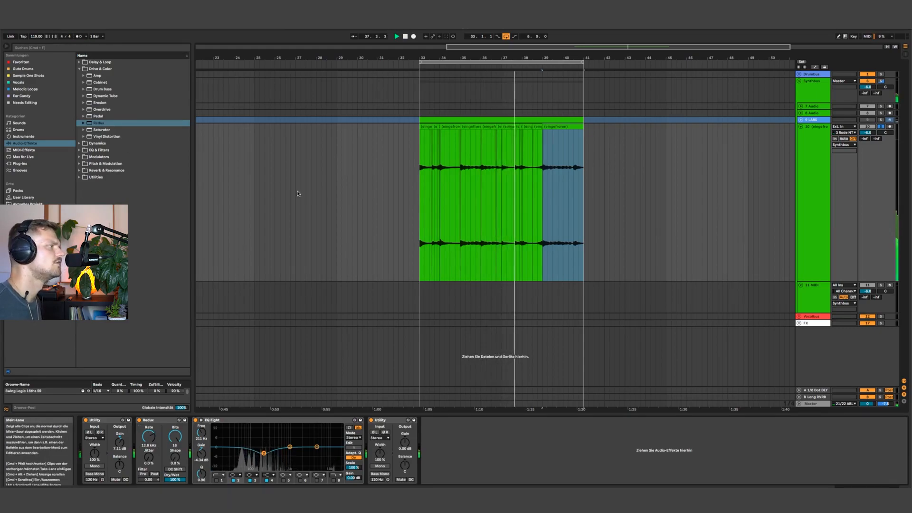
pyautogui.press('space')
# Reduce the bit depth in Redux to 11 bits.
pyautogui.scroll(6, 441, 190)
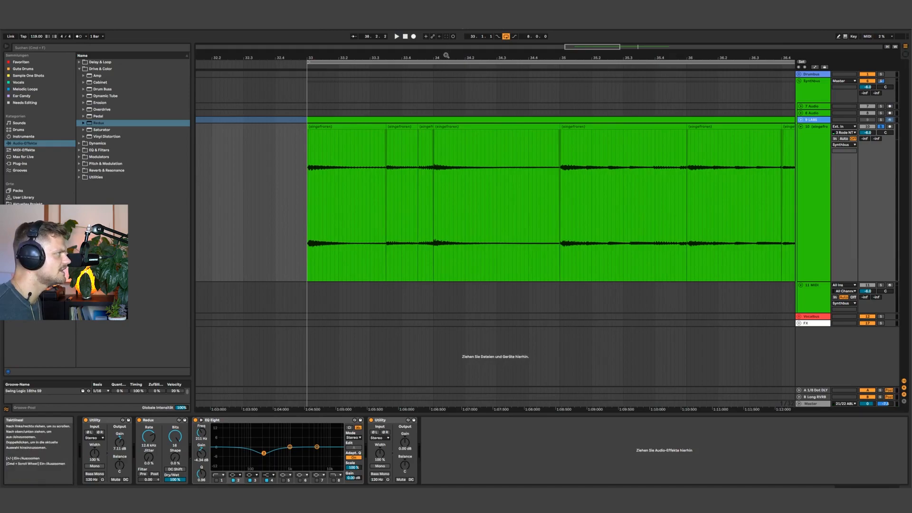
pyautogui.scroll(-5, 406, 88)
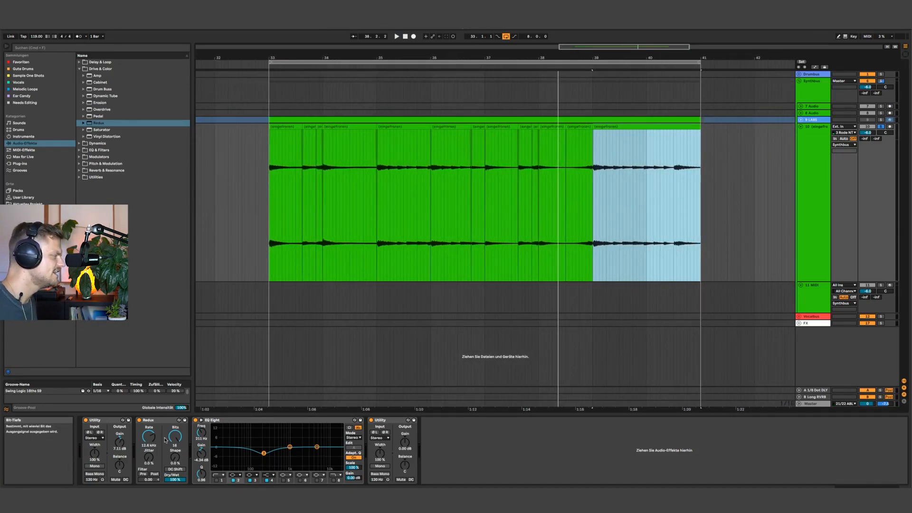
pyautogui.moveTo(175, 437); pyautogui.dragTo(174, 444)
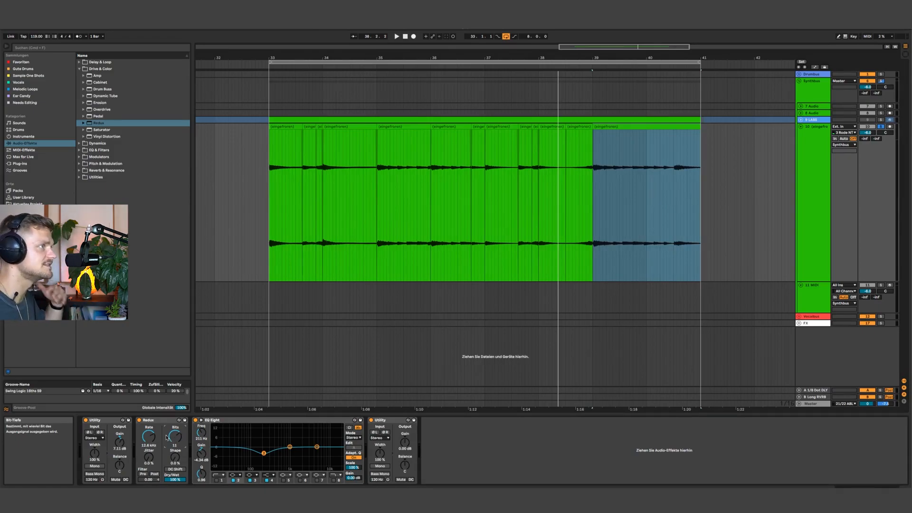
# Play the phrase from bar 33 and lower Redux's Dry/Wet to 14 %.
pyautogui.click(273, 126)
pyautogui.press('space')
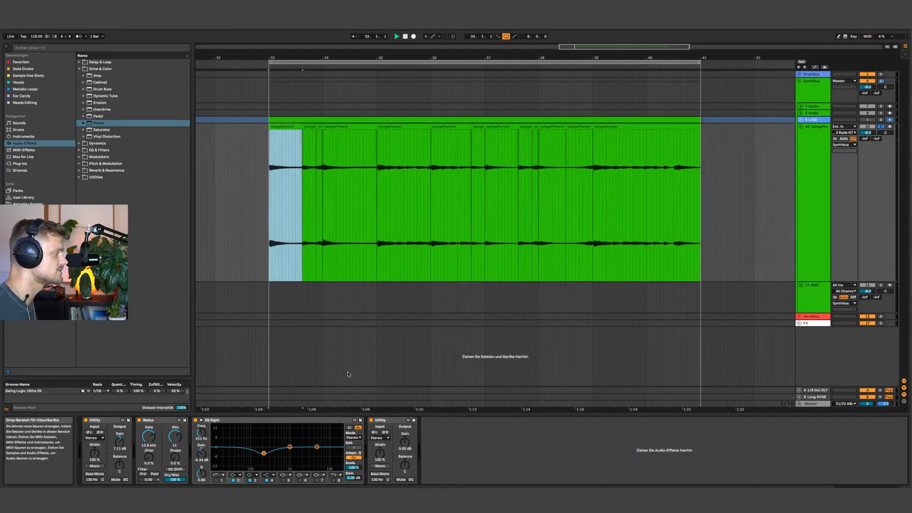
pyautogui.moveTo(175, 479); pyautogui.dragTo(174, 512)
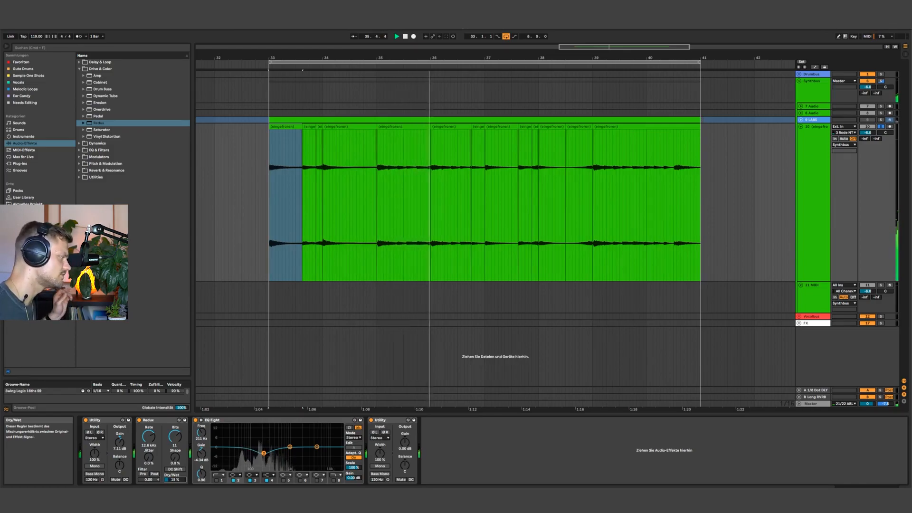
pyautogui.moveTo(174, 480); pyautogui.dragTo(174, 481)
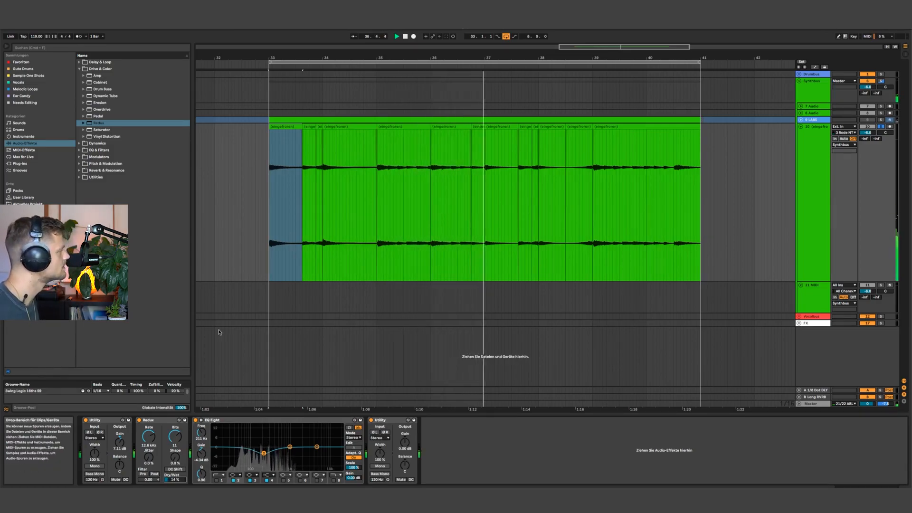
# Insert the OTT preset of Multiband Dynamics between EQ Eight and the last Utility.
pyautogui.moveTo(408, 57); pyautogui.dragTo(408, 43)
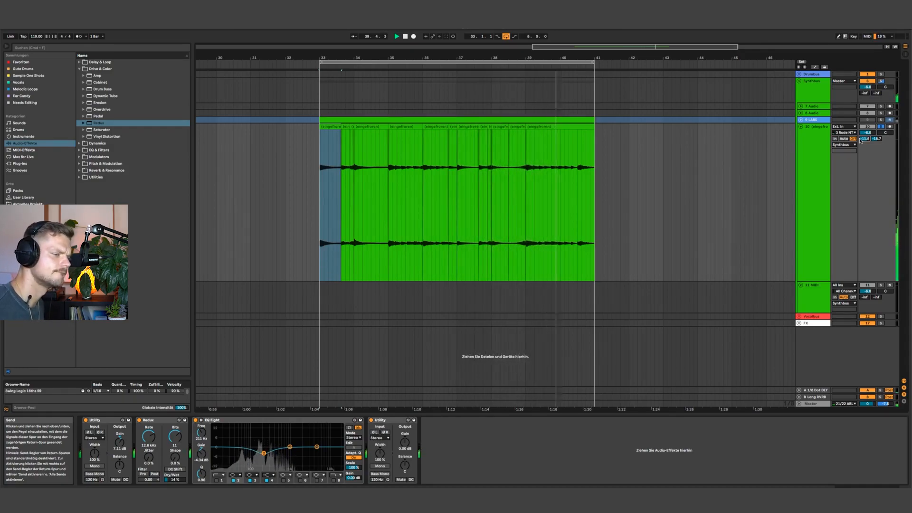
pyautogui.click(79, 143)
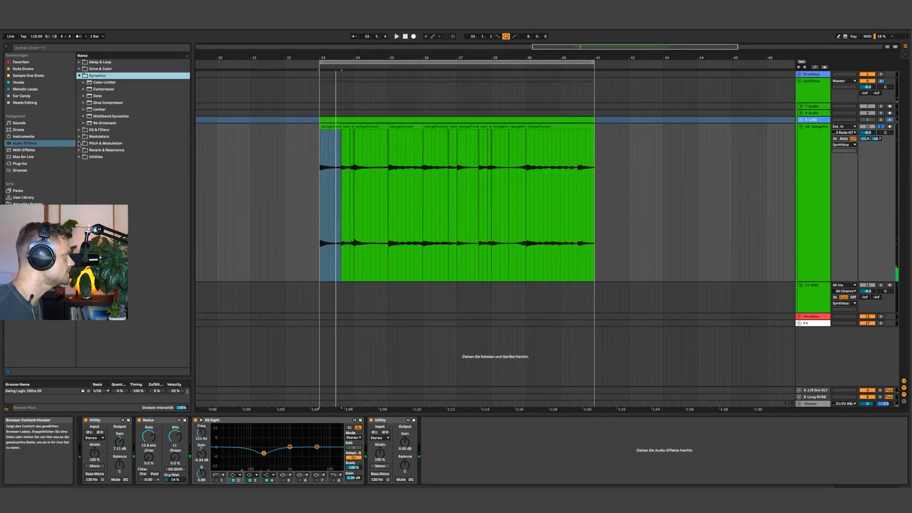
pyautogui.click(84, 116)
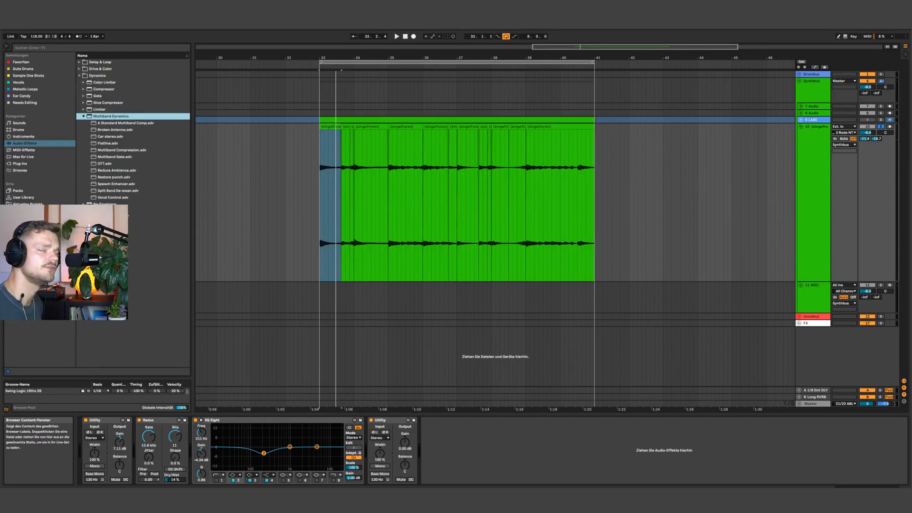
pyautogui.click(105, 164)
pyautogui.moveTo(100, 166); pyautogui.dragTo(381, 460)
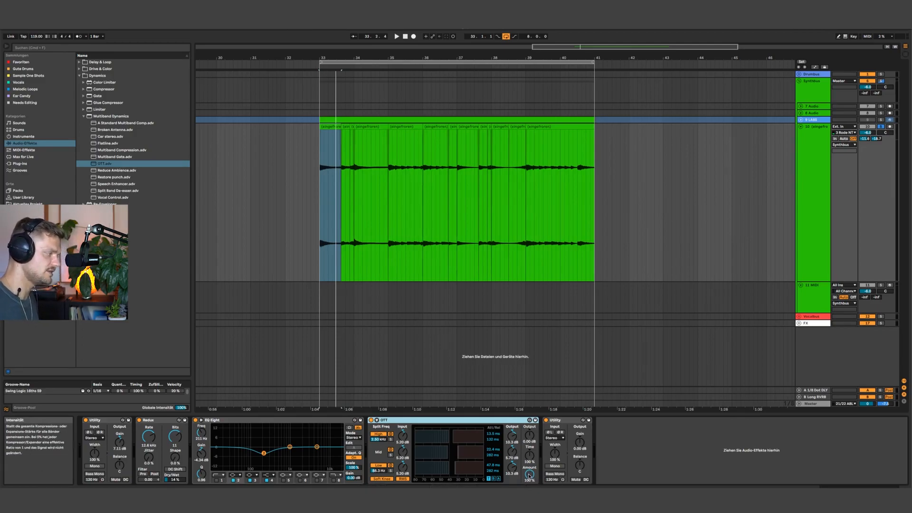
# Play the phrase, lower OTT's Amount to 17 % and compare the sound with the device bypassed and active.
pyautogui.click(330, 127)
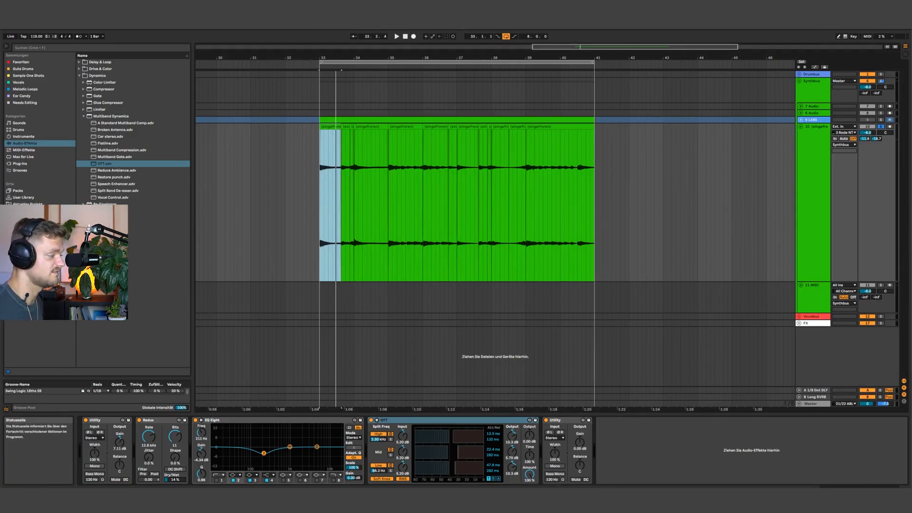
pyautogui.press('space')
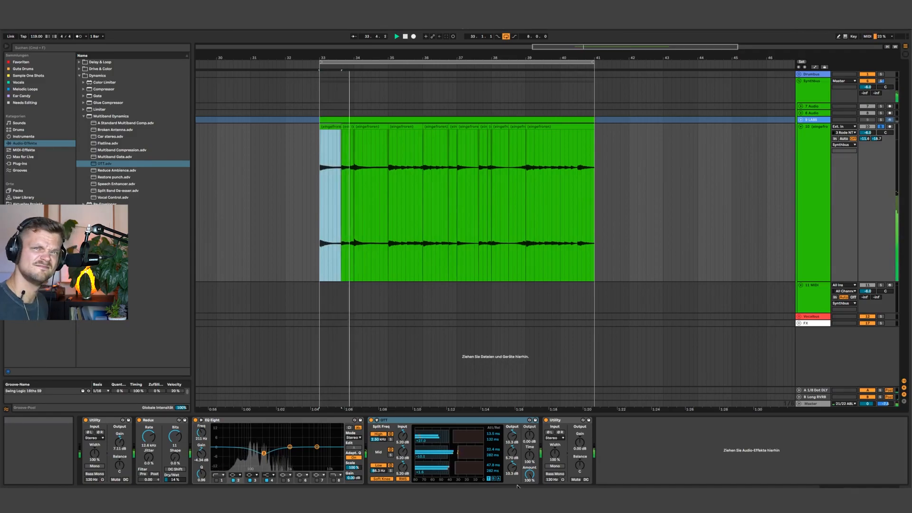
pyautogui.moveTo(529, 474); pyautogui.dragTo(529, 494)
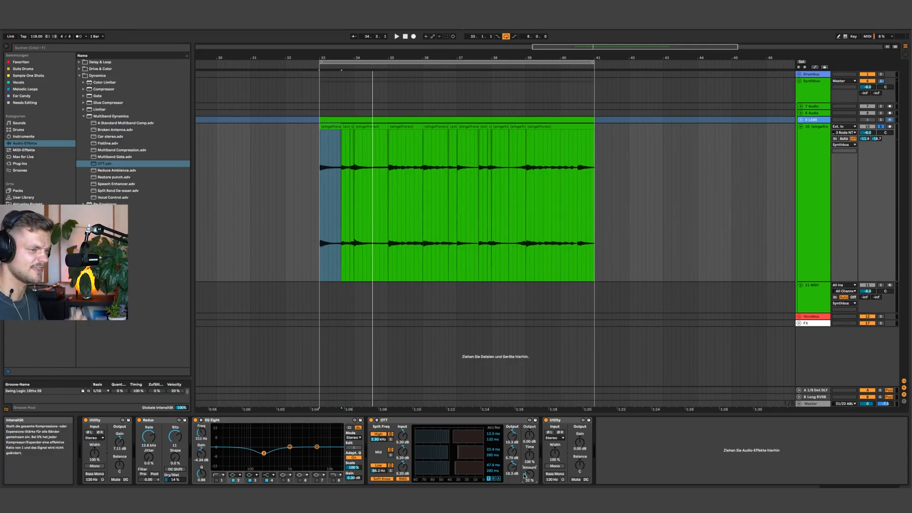
pyautogui.moveTo(525, 475); pyautogui.dragTo(525, 487)
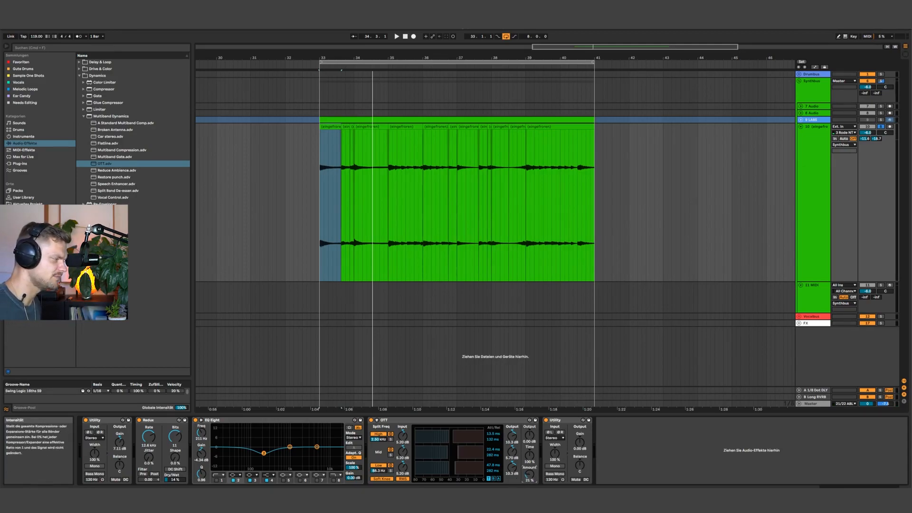
pyautogui.press('space')
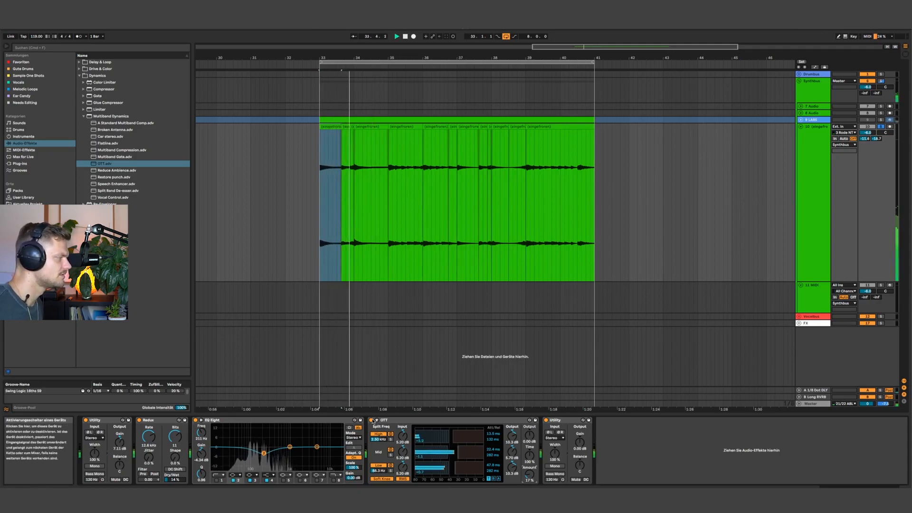
pyautogui.click(372, 421)
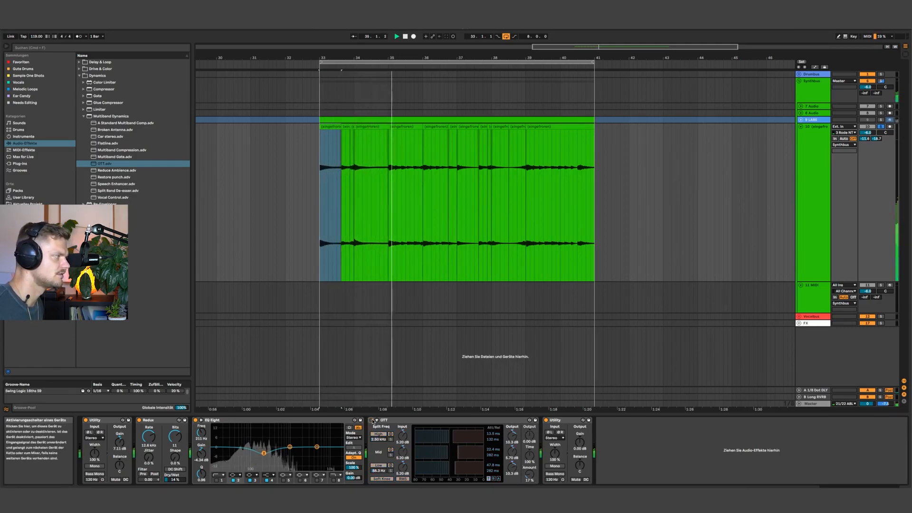
pyautogui.click(372, 420)
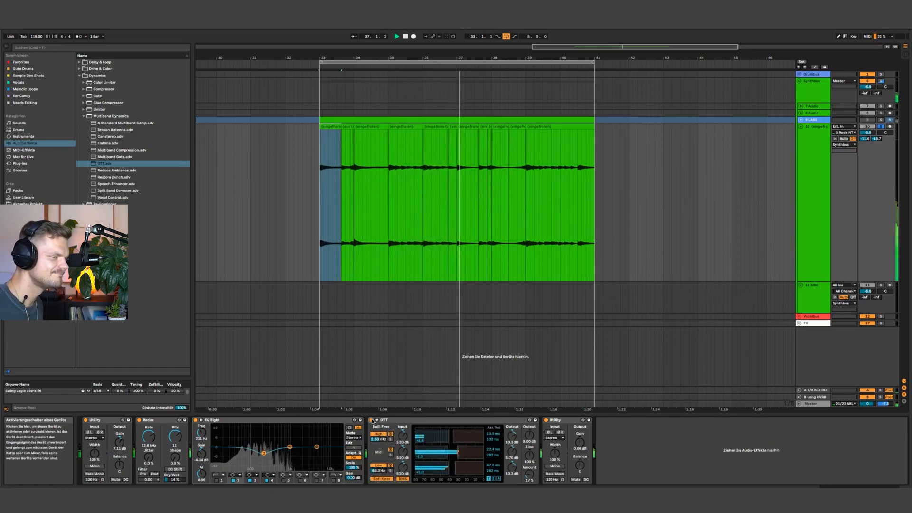
# Insert a Glue Compressor between OTT and the last Utility and set its threshold to -23.8 dB.
pyautogui.moveTo(108, 102); pyautogui.dragTo(583, 477)
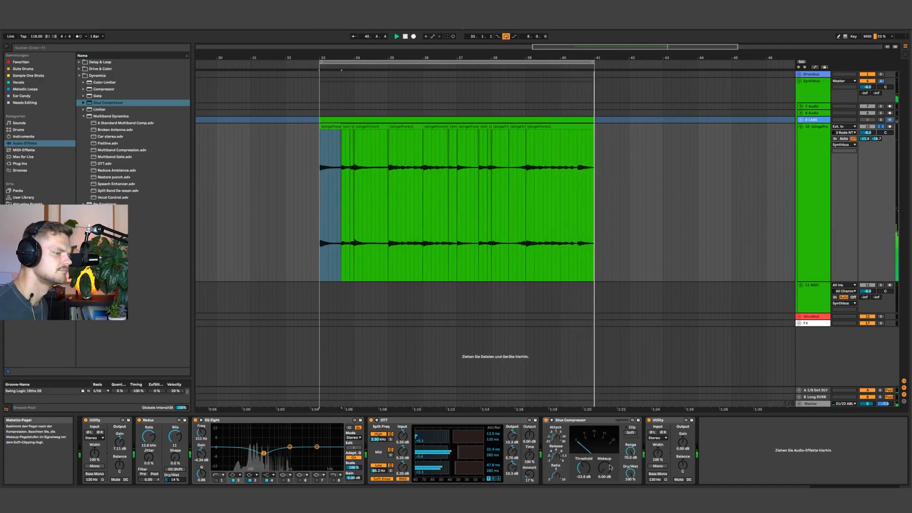
pyautogui.press('space')
# Add the saved Saturator.adg rack from the Distortion effects folder between the Glue Compressor and the last Utility.
pyautogui.click(24, 217)
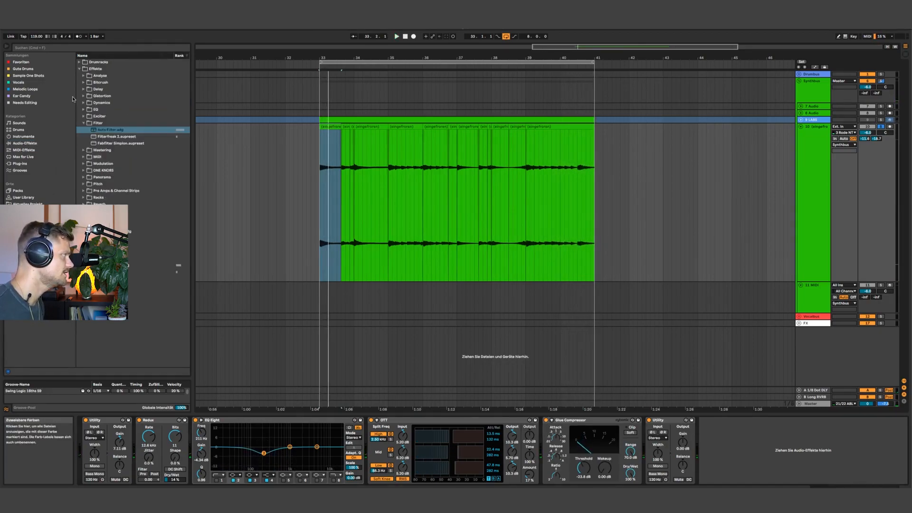
pyautogui.doubleClick(102, 95)
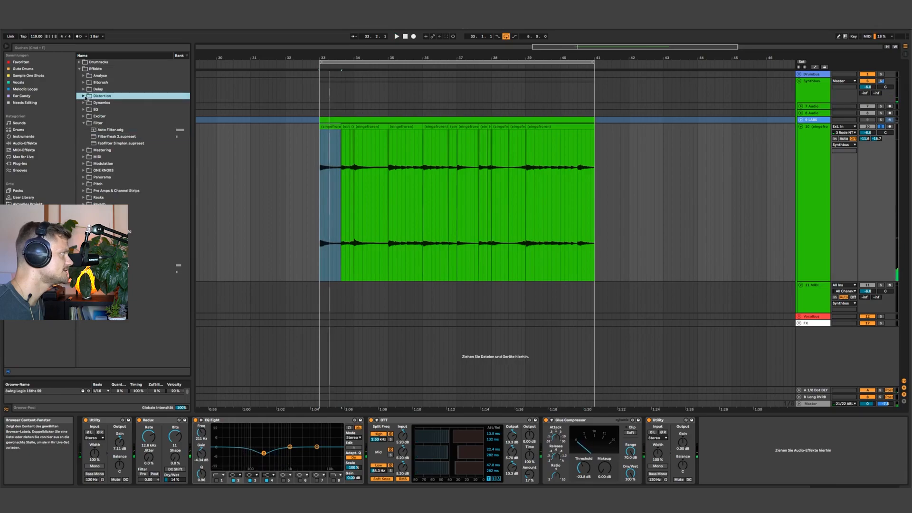
pyautogui.doubleClick(109, 143)
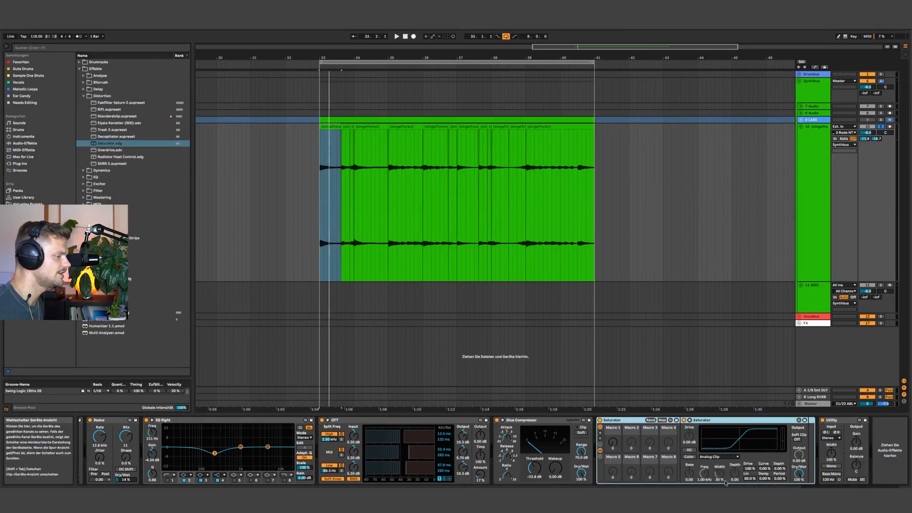
pyautogui.click(109, 279)
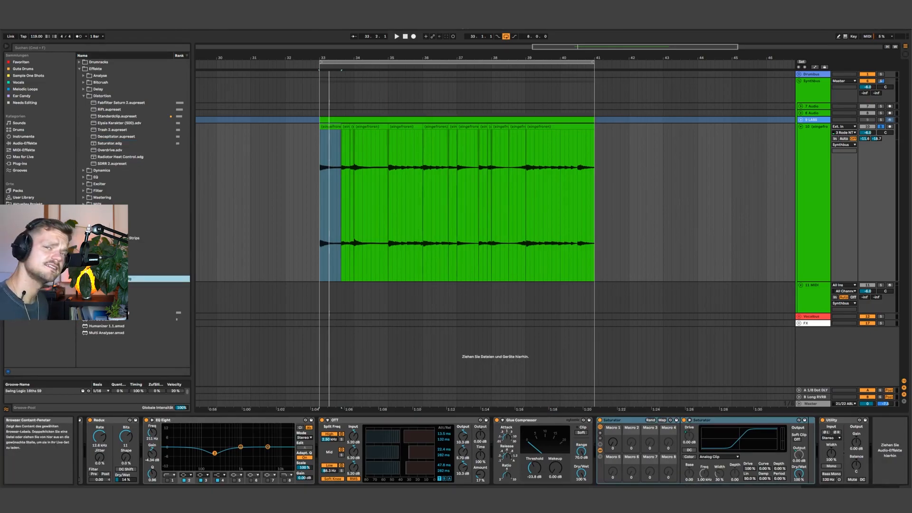
pyautogui.click(396, 150)
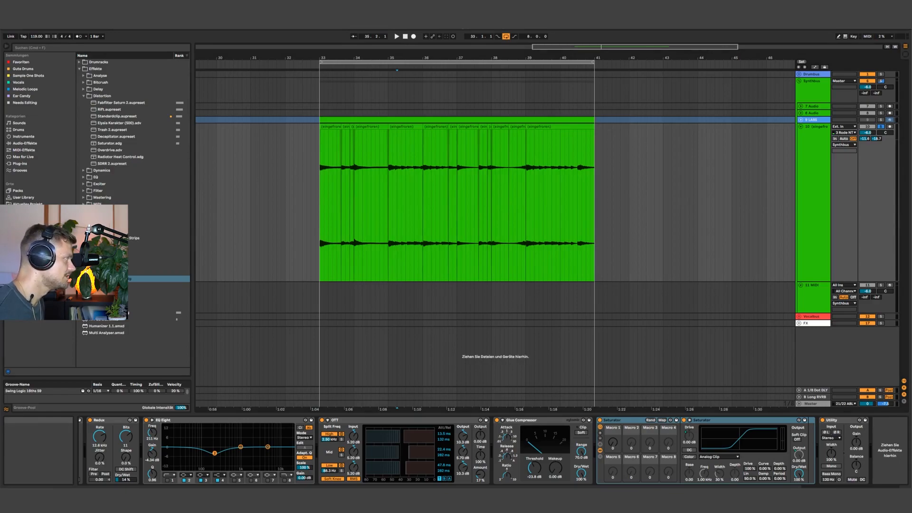
# Examine the saved effects folders and the distortion presets, and return to the built-in audio effects.
pyautogui.click(83, 96)
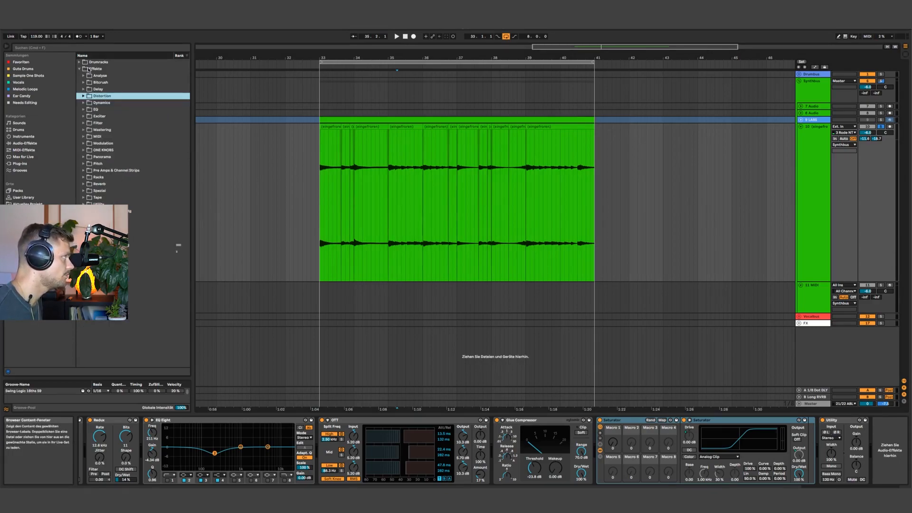
pyautogui.click(79, 69)
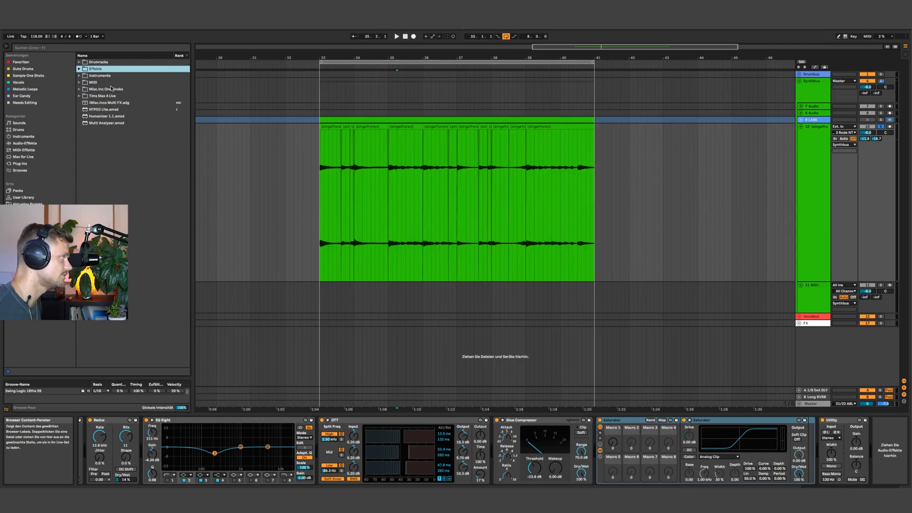
pyautogui.click(107, 90)
pyautogui.click(100, 70)
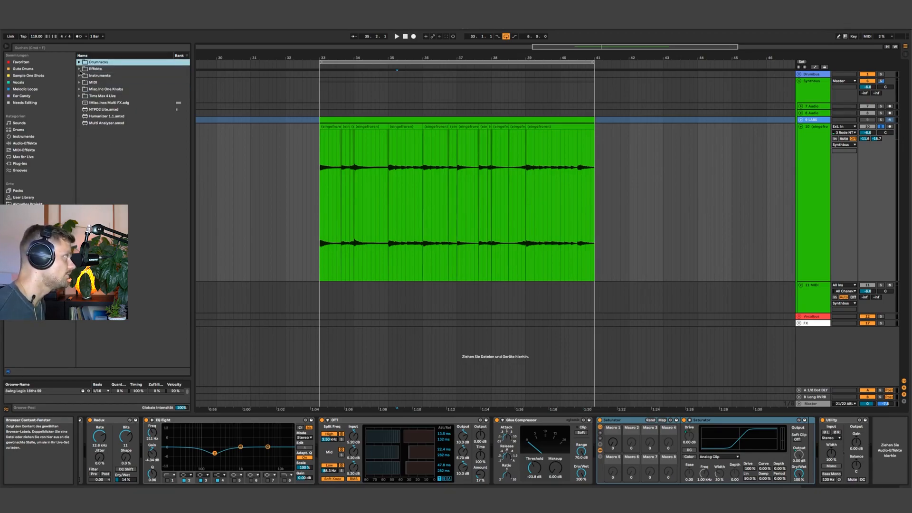
pyautogui.click(79, 69)
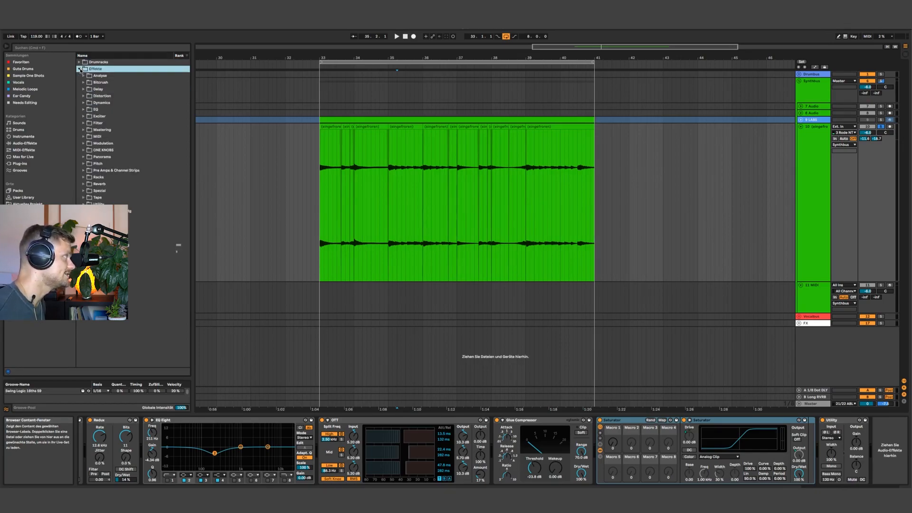
pyautogui.click(98, 90)
pyautogui.click(102, 84)
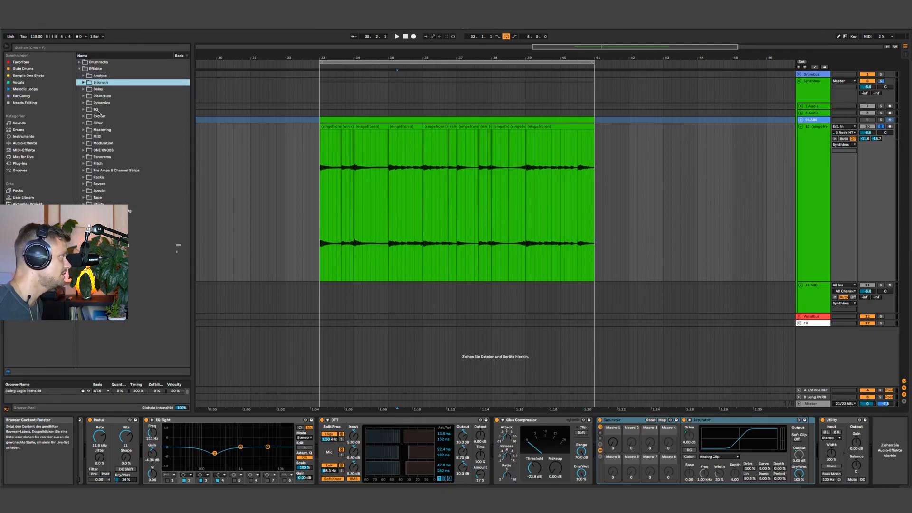
pyautogui.click(99, 111)
pyautogui.click(101, 103)
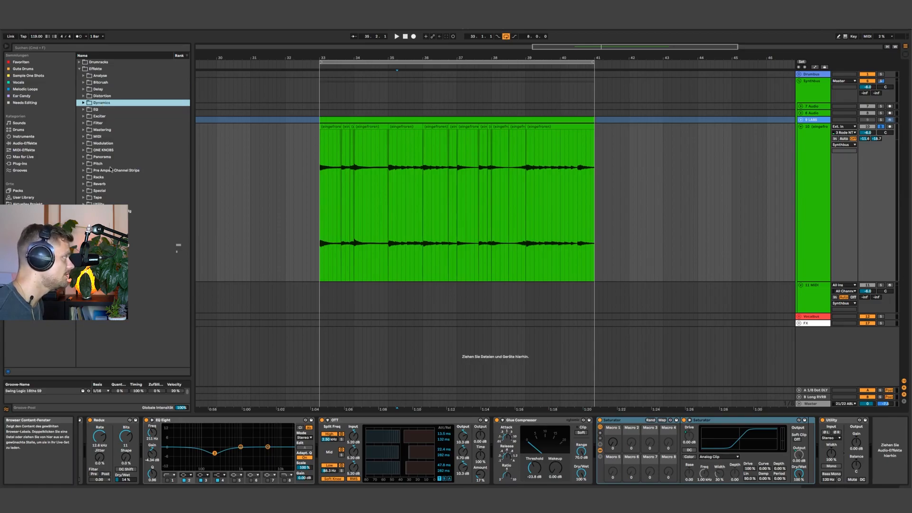
pyautogui.click(83, 97)
pyautogui.click(613, 420)
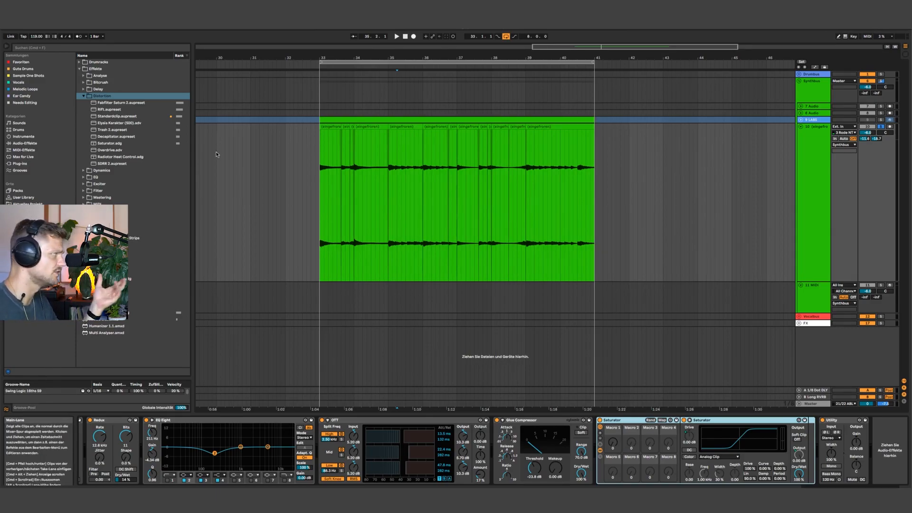
pyautogui.click(36, 144)
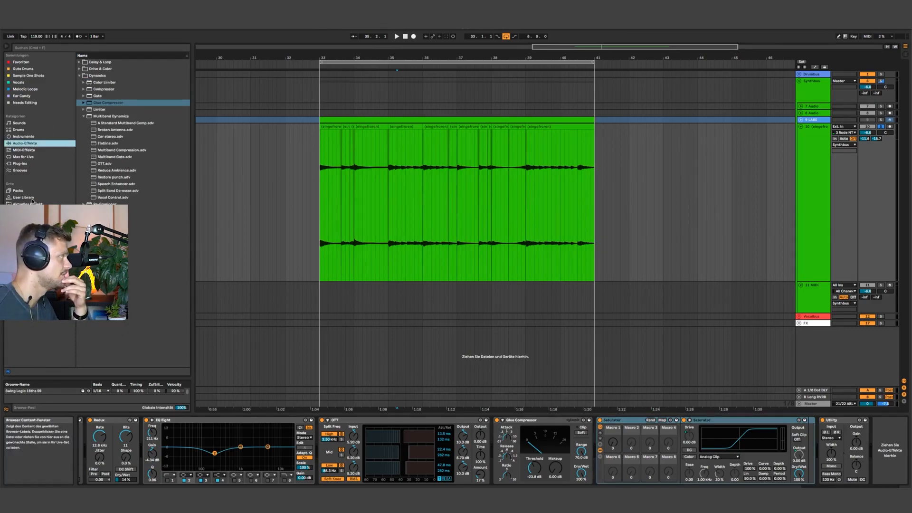
# Reduce the Saturator rack to a single macro controlling Drive and Output inversely, and set Macro 1 to 74 during playback.
pyautogui.click(608, 446)
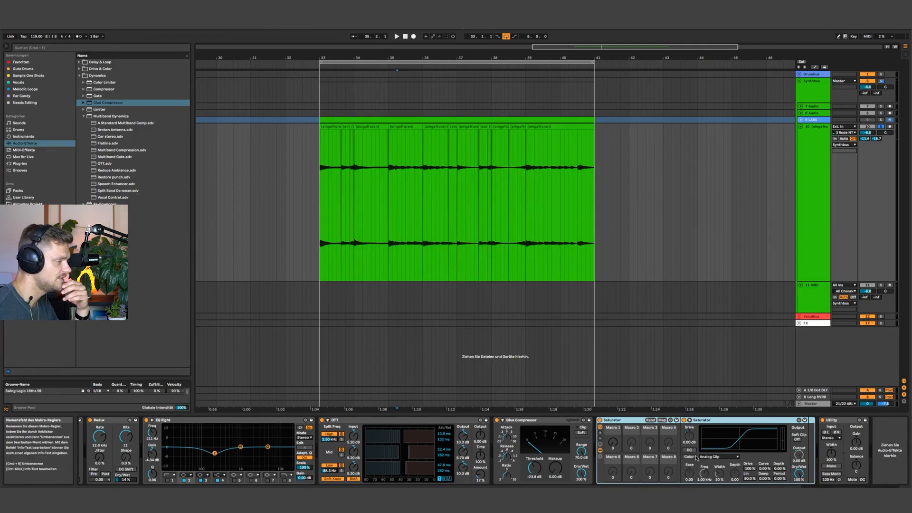
pyautogui.click(600, 440)
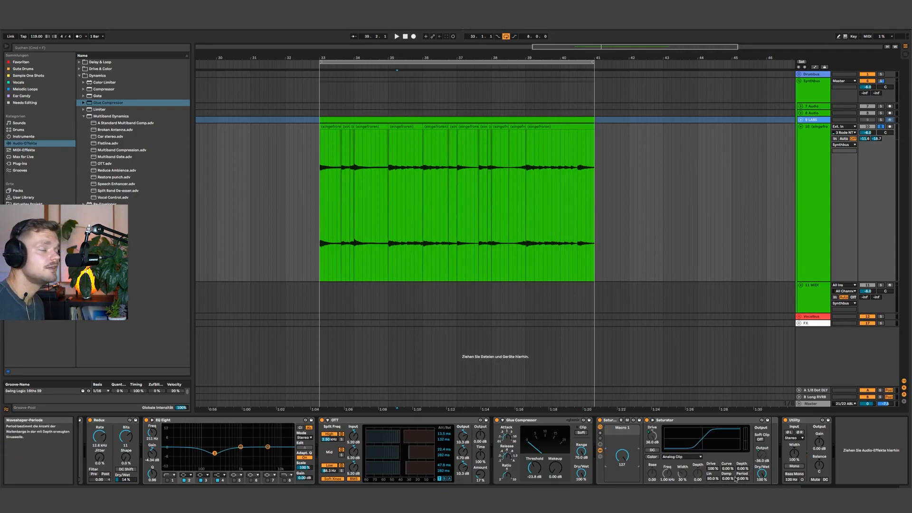
pyautogui.press('space')
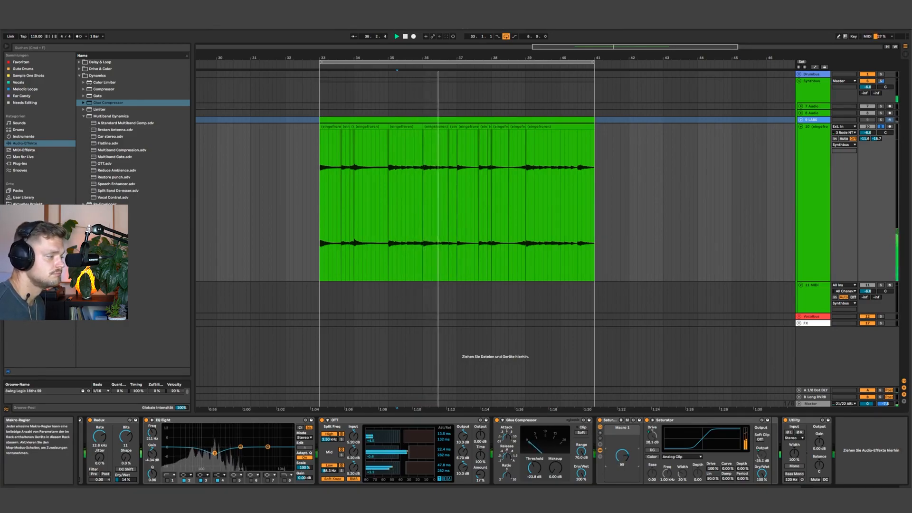
pyautogui.moveTo(622, 456); pyautogui.dragTo(623, 454)
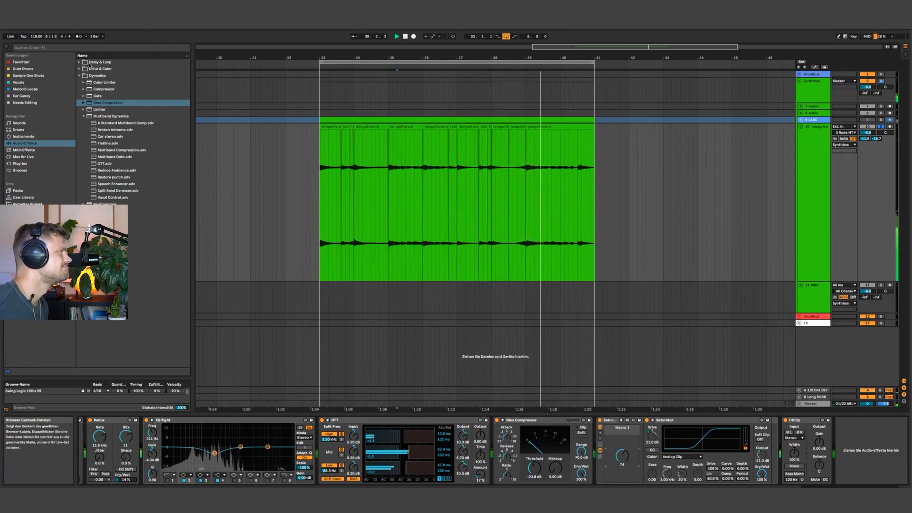
# Insert a Delay from the Delay & Loop effects between the Saturator rack and the last Utility.
pyautogui.click(149, 62)
pyautogui.click(94, 77)
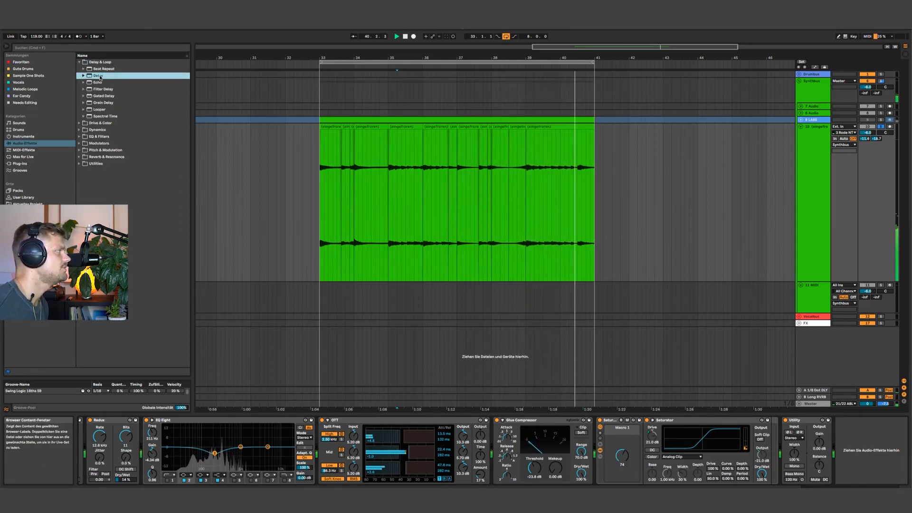
pyautogui.moveTo(94, 78); pyautogui.dragTo(804, 477)
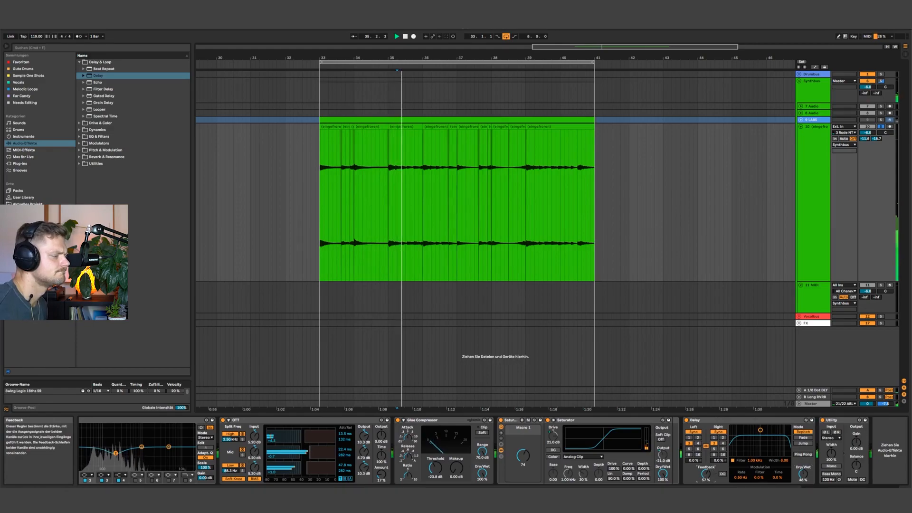
# Narrow the Delay's filter around 1.29 kHz, enable Ping Pong and reduce its Dry/Wet to about 25 %.
pyautogui.moveTo(761, 431); pyautogui.dragTo(763, 445)
pyautogui.click(803, 455)
pyautogui.moveTo(803, 473); pyautogui.dragTo(803, 474)
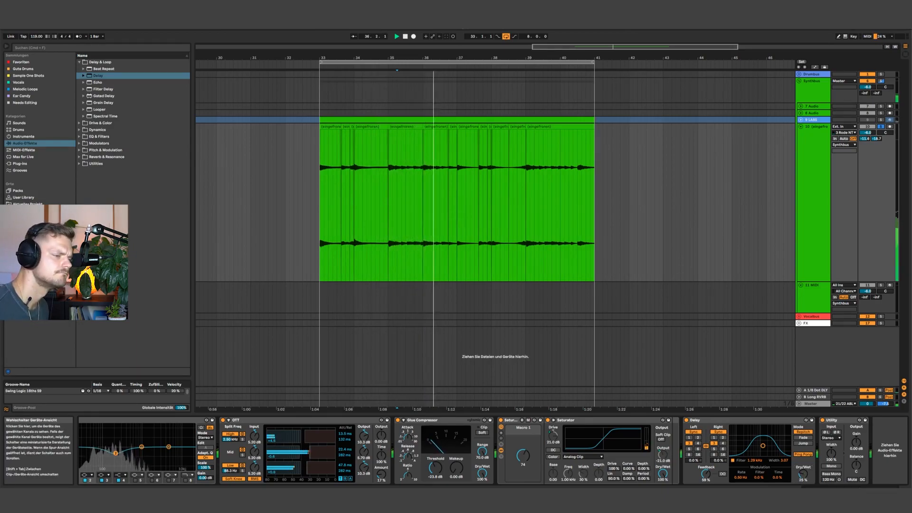
# Insert an EQ Eight between the Delay and the last Utility and roll off its low end with a low-cut filter.
pyautogui.click(78, 137)
pyautogui.moveTo(94, 102); pyautogui.dragTo(804, 438)
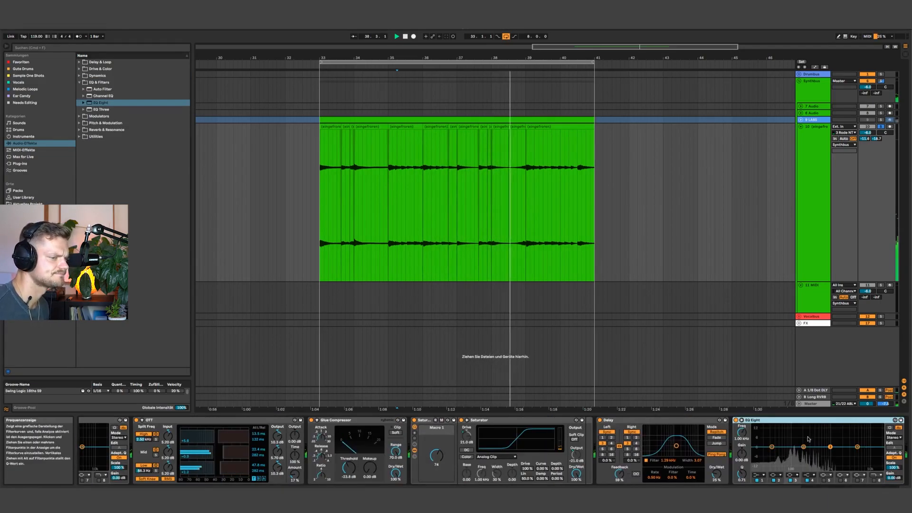
pyautogui.click(757, 474)
pyautogui.click(760, 439)
pyautogui.moveTo(741, 433); pyautogui.dragTo(741, 406)
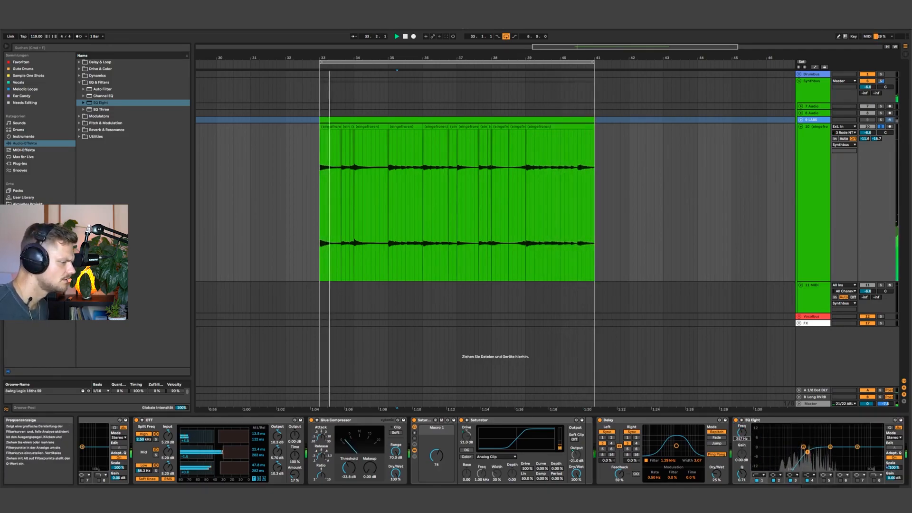
# Roll off the highs in the EQ Eight after the Delay with a high-cut filter and adjust the band's resonance.
pyautogui.click(874, 480)
pyautogui.moveTo(880, 452); pyautogui.dragTo(838, 448)
pyautogui.moveTo(742, 474); pyautogui.dragTo(742, 467)
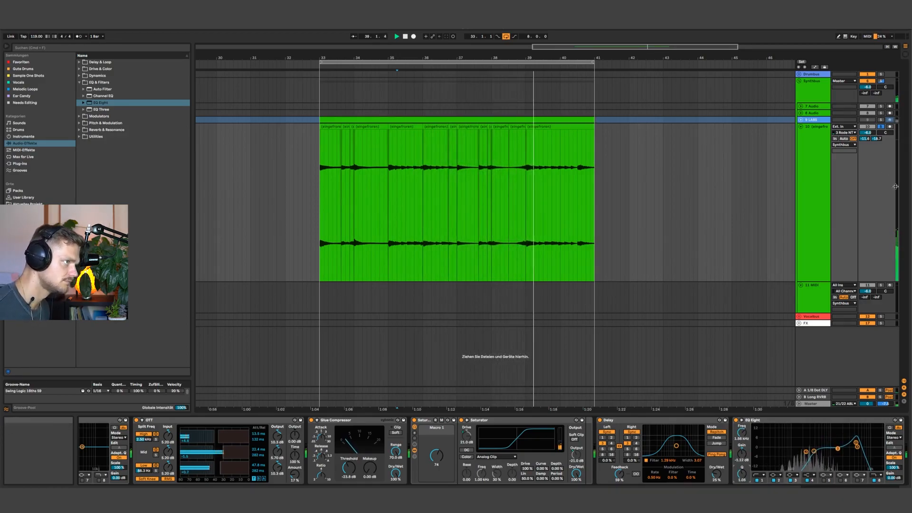
# Collapse and mute the frozen track, then expand and solo the original LABS MIDI track and play its clip for comparison.
pyautogui.click(887, 489)
pyautogui.click(857, 489)
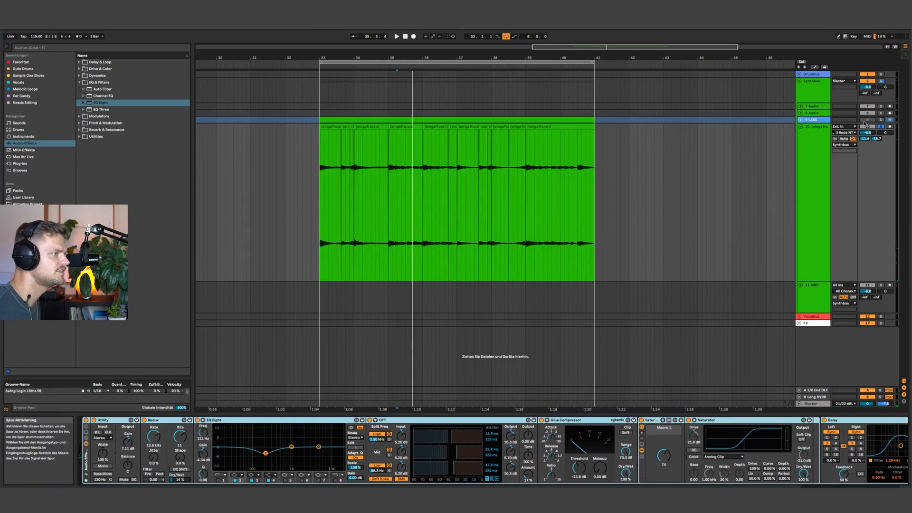
pyautogui.click(881, 127)
pyautogui.click(867, 127)
pyautogui.click(801, 127)
pyautogui.click(801, 120)
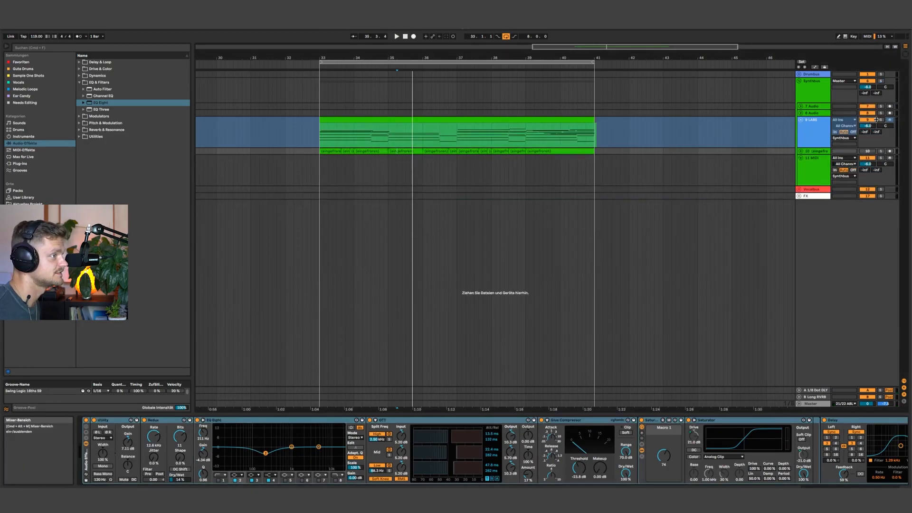
pyautogui.click(588, 148)
pyautogui.press('space')
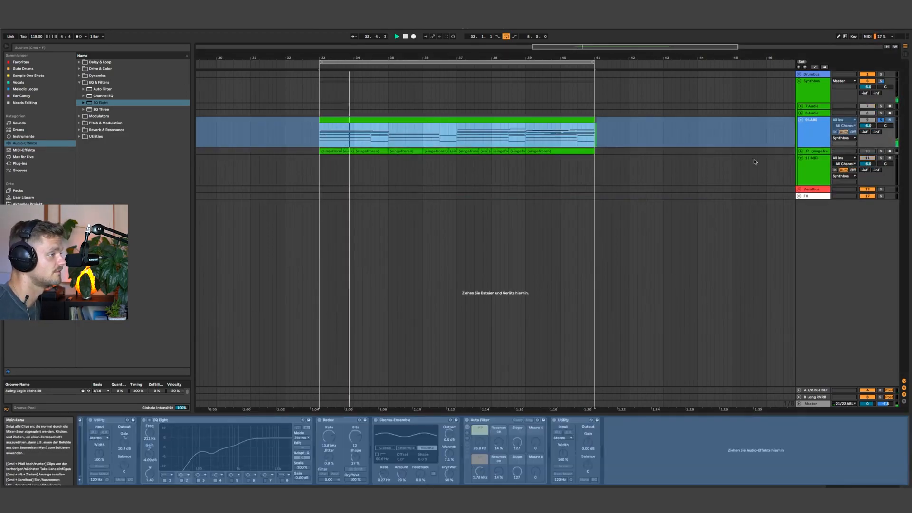
# Switch back from the soloed LABS track to the frozen audio track and raise its volume to 0 dB during playback.
pyautogui.click(801, 151)
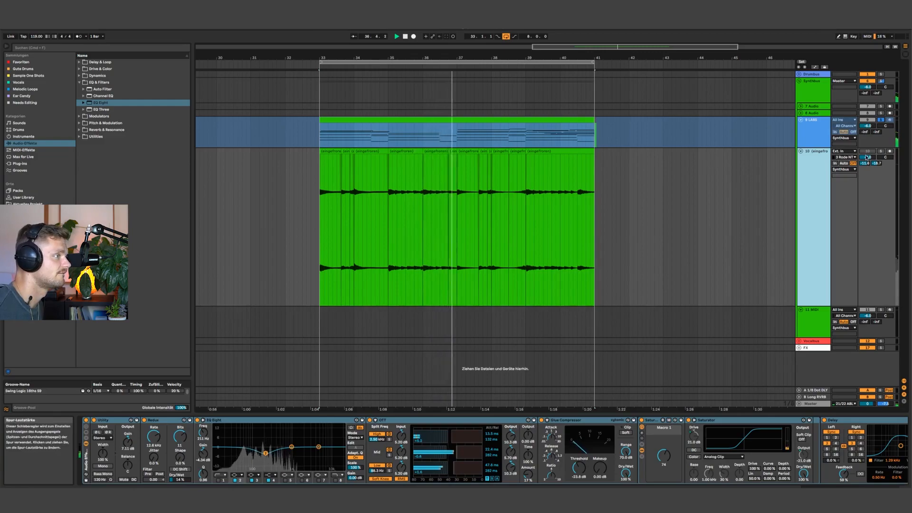
pyautogui.moveTo(867, 157); pyautogui.dragTo(867, 151)
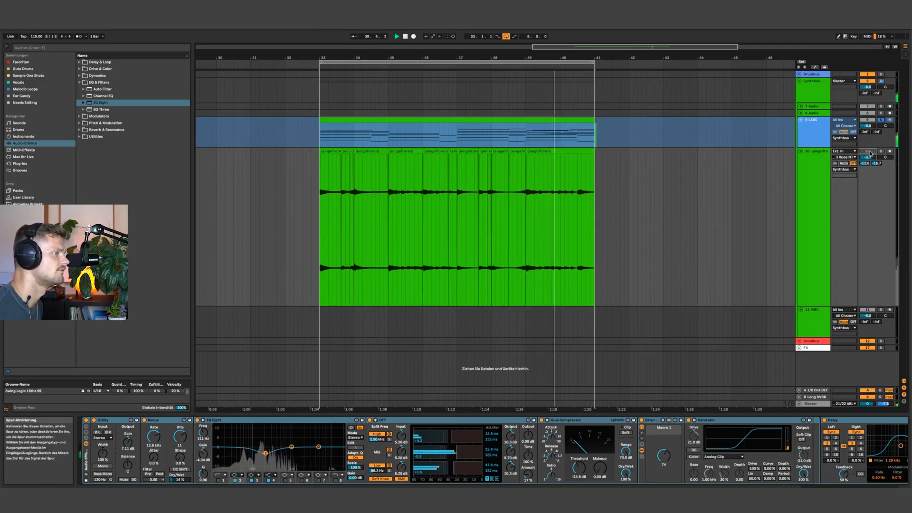
pyautogui.click(881, 120)
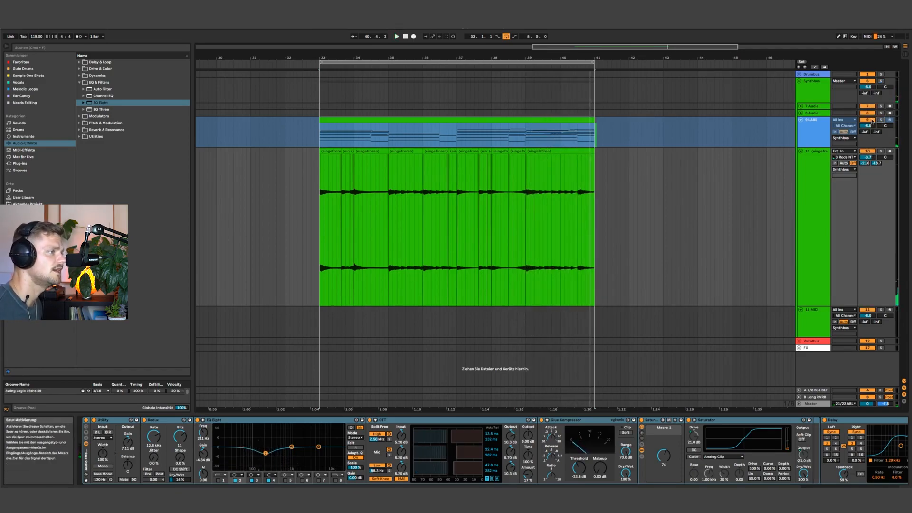
pyautogui.click(326, 151)
pyautogui.press('space')
pyautogui.moveTo(868, 157); pyautogui.dragTo(867, 153)
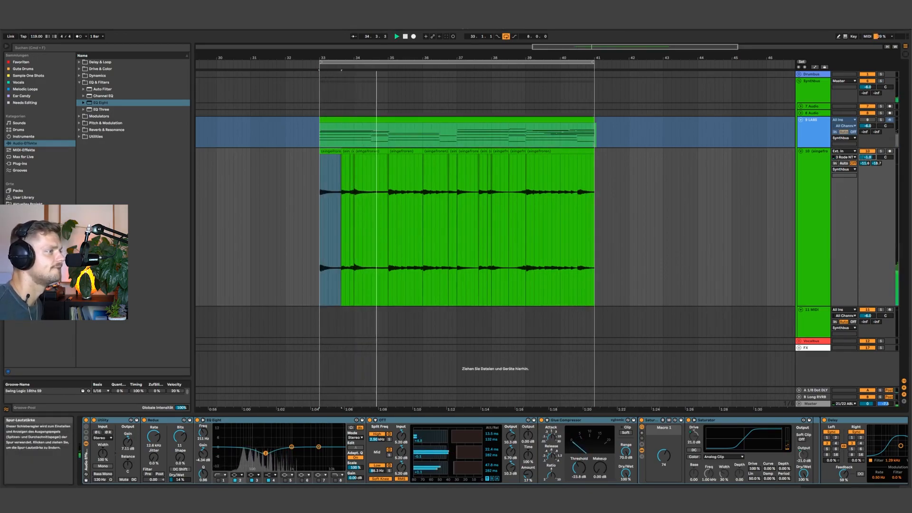
# Soften the frozen track's effects: Redux Dry/Wet to 9.4 %, the Saturator rack's Macro 1 to 58 and OTT Amount to 16 %.
pyautogui.click(879, 489)
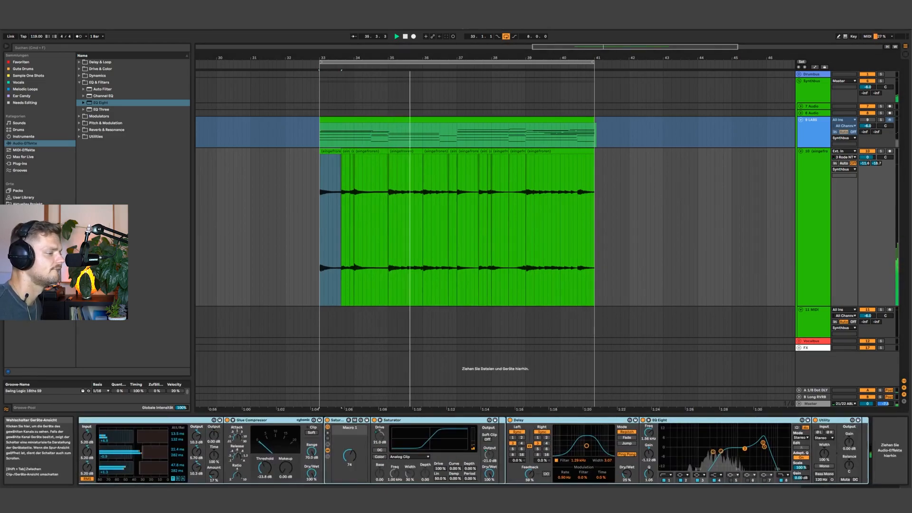
pyautogui.moveTo(879, 489); pyautogui.dragTo(850, 489)
pyautogui.hscroll(-1, 494, 450)
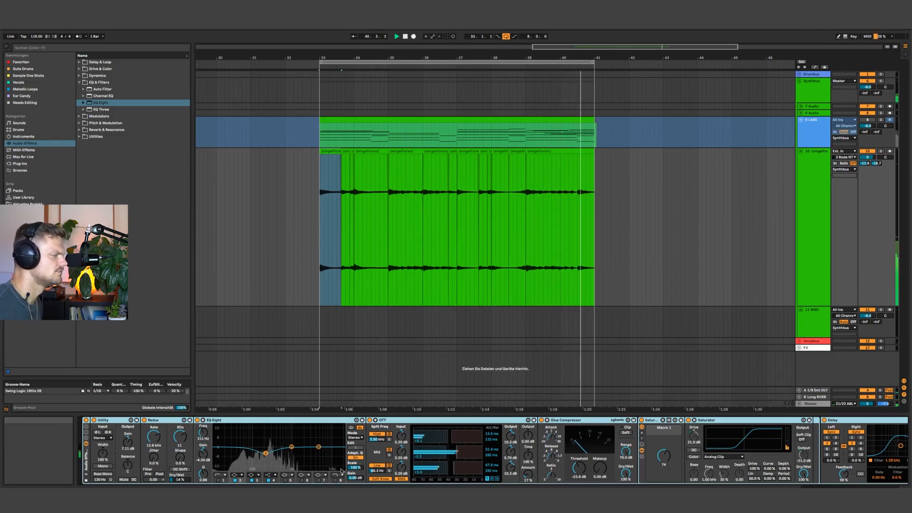
pyautogui.moveTo(179, 479); pyautogui.dragTo(179, 494)
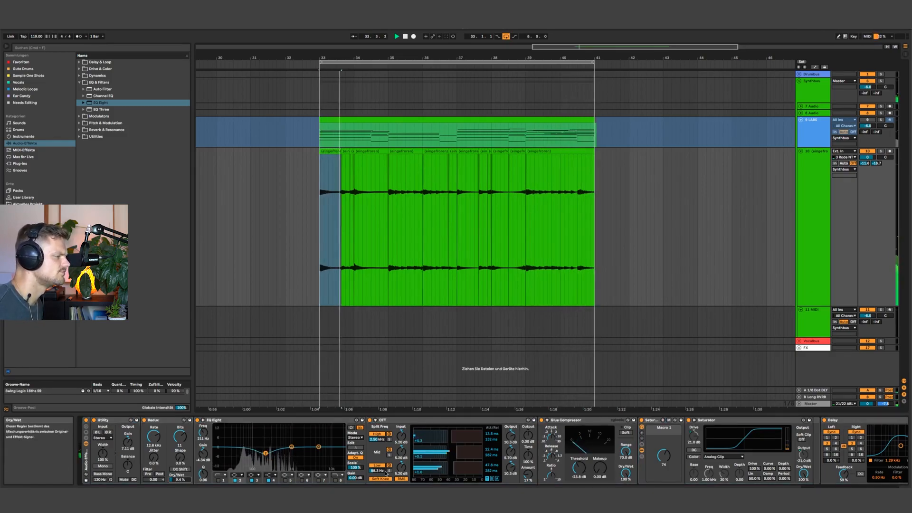
pyautogui.moveTo(664, 455); pyautogui.dragTo(663, 465)
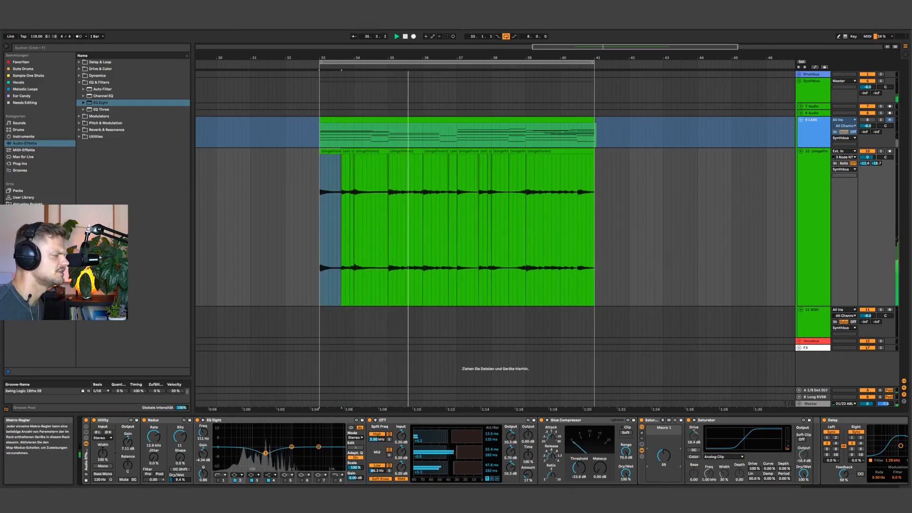
pyautogui.moveTo(528, 474); pyautogui.dragTo(528, 476)
pyautogui.hscroll(6, 669, 477)
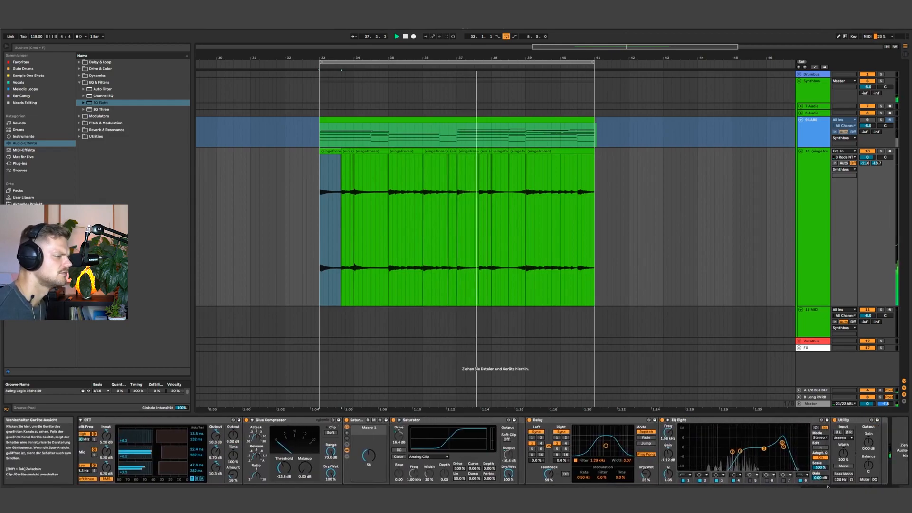
# Reshape the EQ Eight after the Delay with a raised upper-mid band, a lower high cut and a low band around 290 Hz.
pyautogui.moveTo(782, 443); pyautogui.dragTo(757, 437)
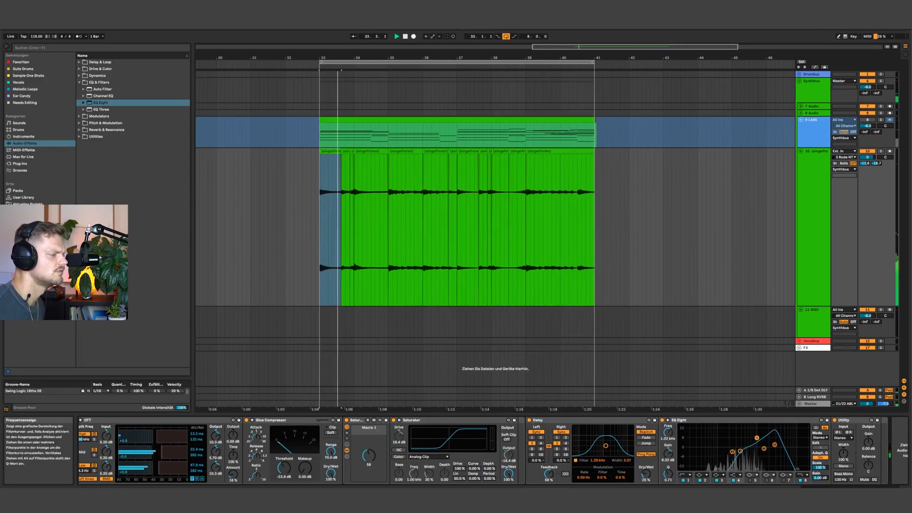
pyautogui.moveTo(756, 438); pyautogui.dragTo(759, 438)
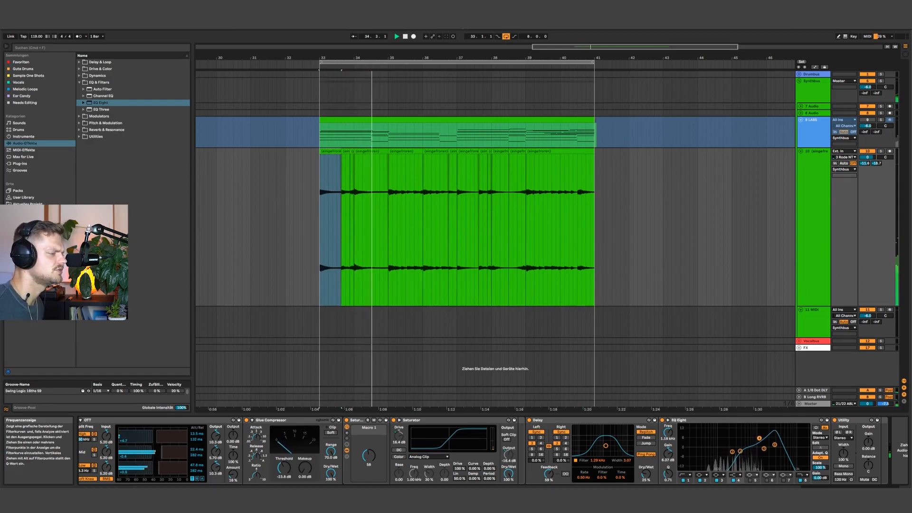
pyautogui.click(775, 446)
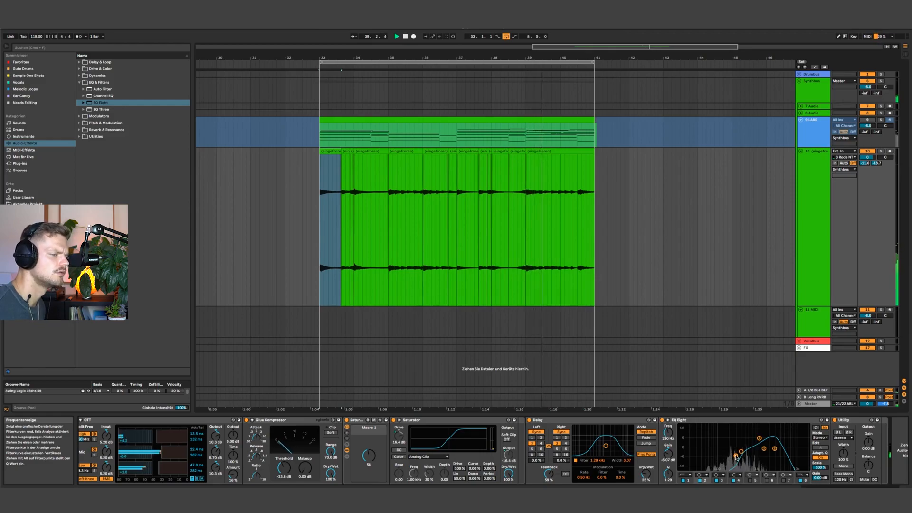
pyautogui.click(823, 228)
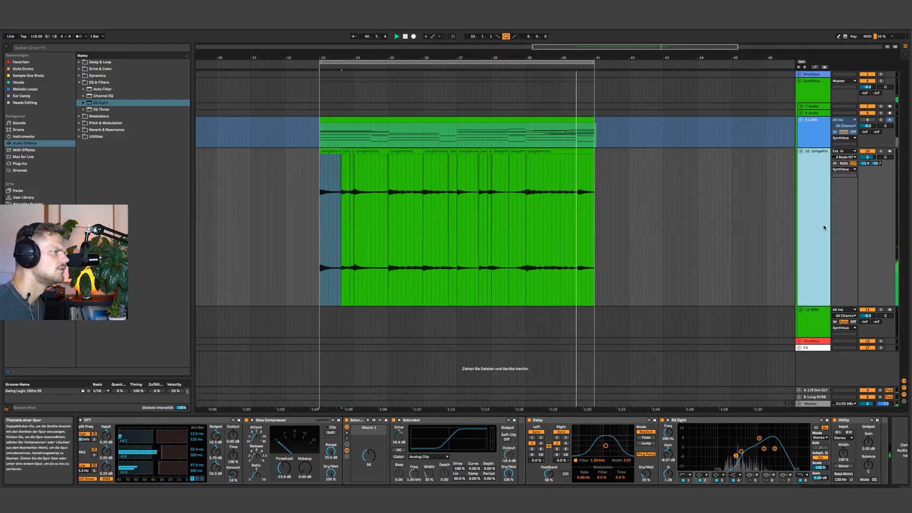